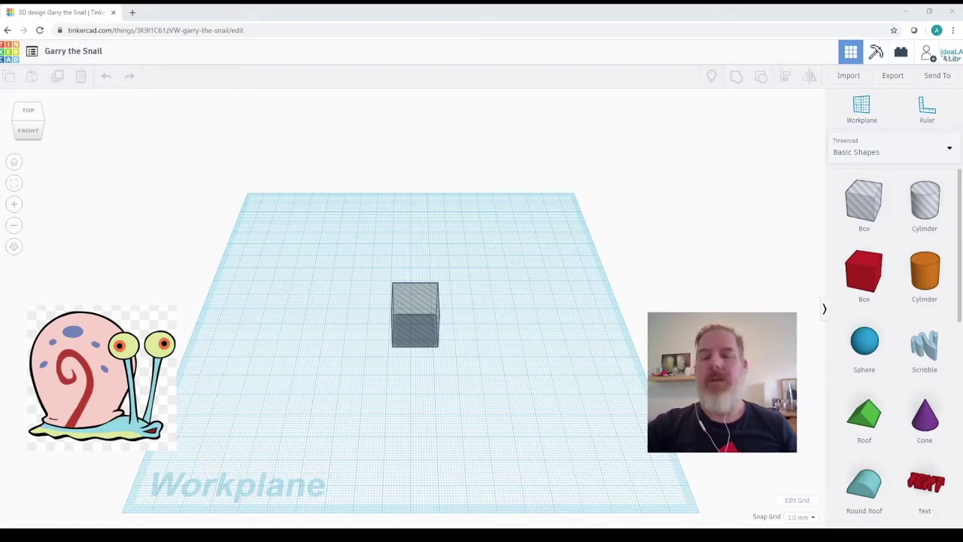
Step: Delete the box hole from the workplane
{"action": "left_click", "coordinate": [420, 310]}
{"action": "key", "text": "Delete"}
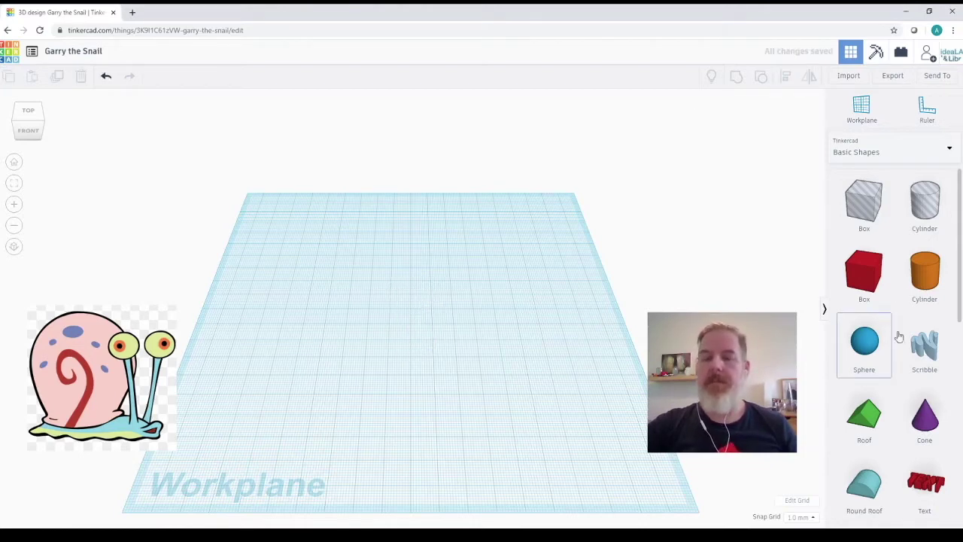
{"action": "scroll", "coordinate": [898, 395], "scroll_direction": "down", "scroll_amount": 3}
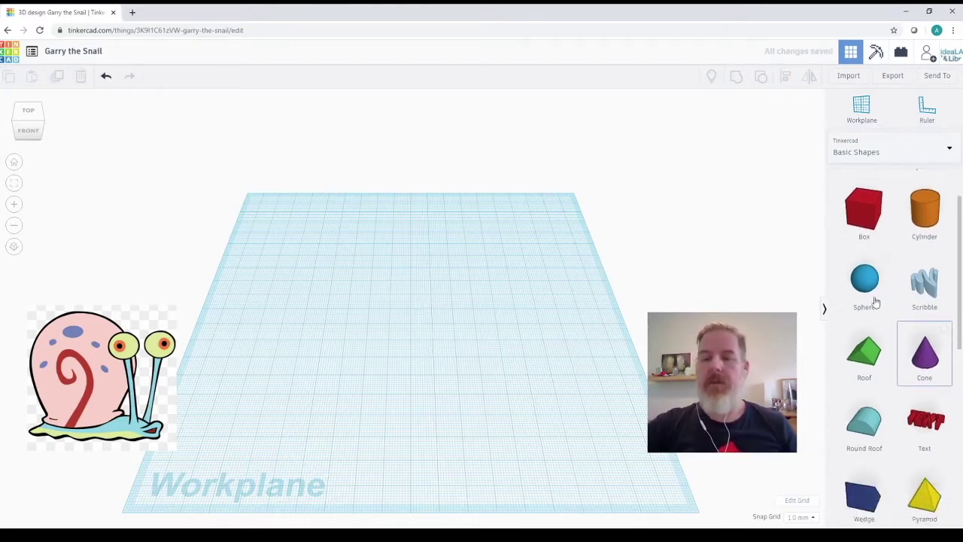
{"action": "scroll", "coordinate": [866, 279], "scroll_direction": "down", "scroll_amount": 5}
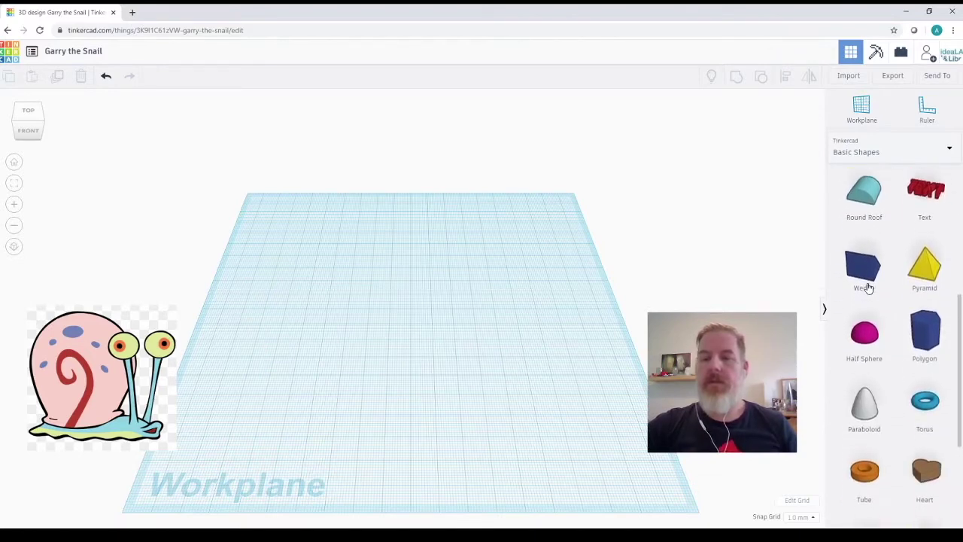
{"action": "scroll", "coordinate": [869, 284], "scroll_direction": "up", "scroll_amount": 3}
{"action": "scroll", "coordinate": [868, 287], "scroll_direction": "up", "scroll_amount": 2}
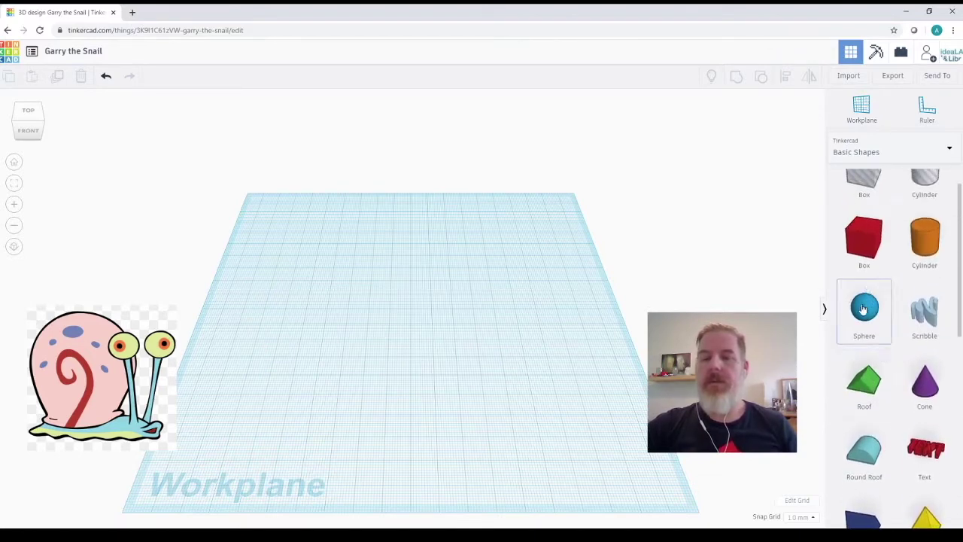
Step: Place a sphere, torus, paraboloid and half sphere on the workplane
{"action": "left_click_drag", "start_coordinate": [864, 309], "coordinate": [399, 335]}
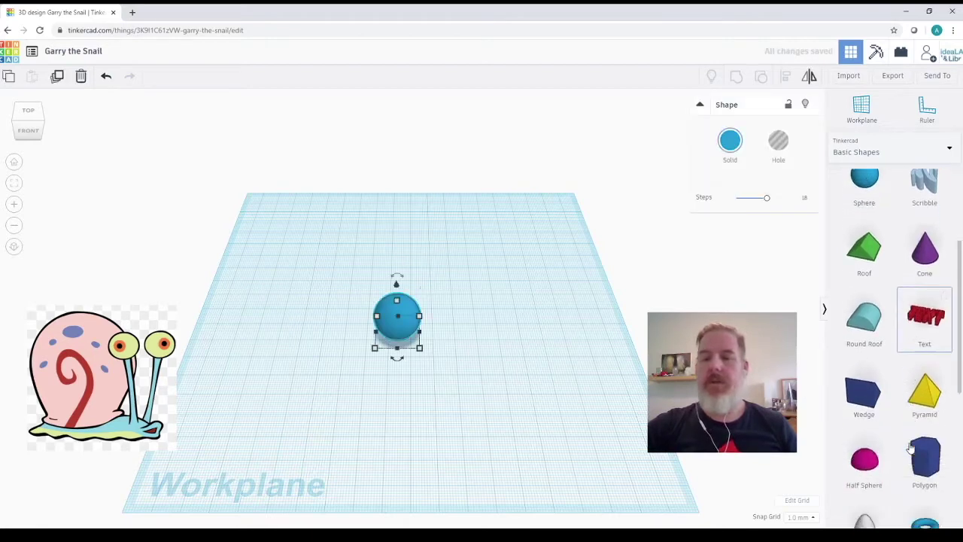
{"action": "scroll", "coordinate": [911, 448], "scroll_direction": "down", "scroll_amount": 1}
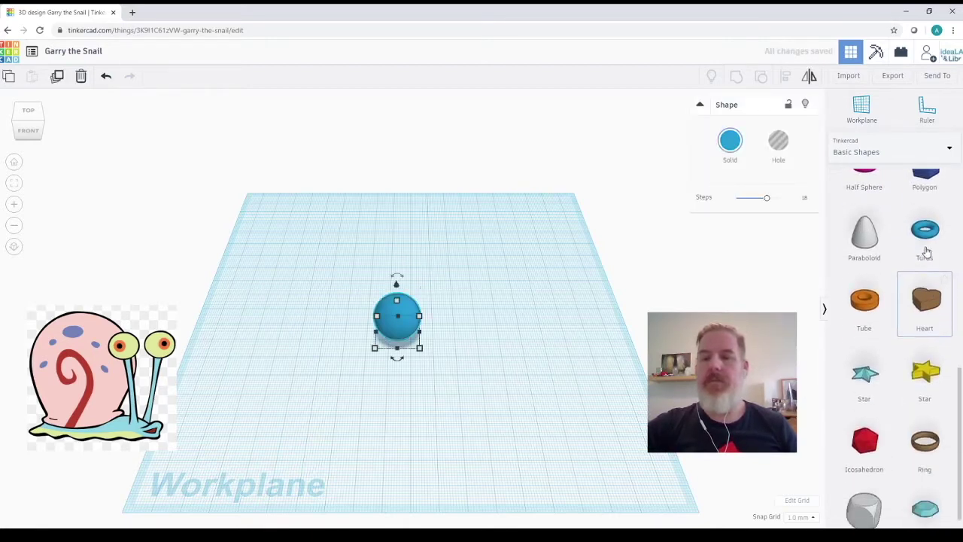
{"action": "left_click_drag", "start_coordinate": [926, 235], "coordinate": [386, 388]}
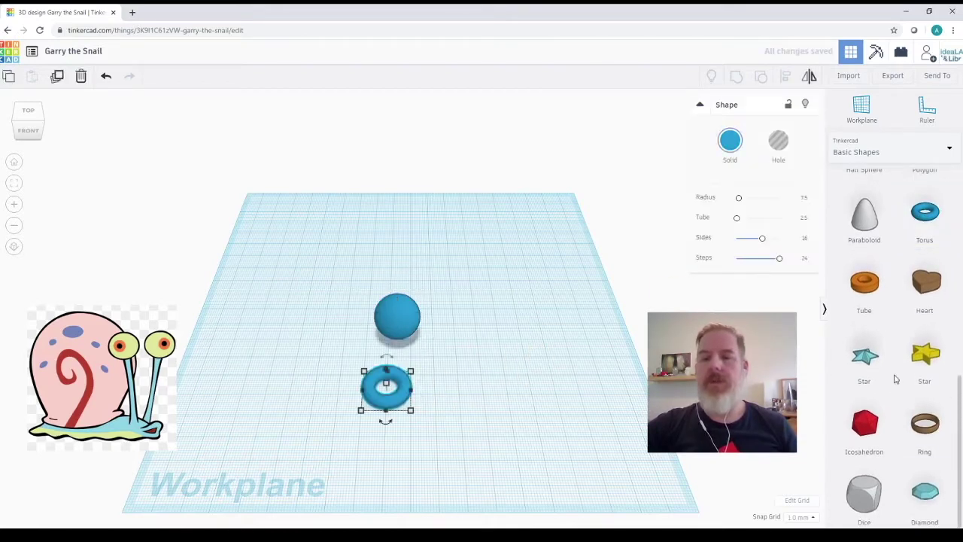
{"action": "scroll", "coordinate": [895, 378], "scroll_direction": "up", "scroll_amount": 1}
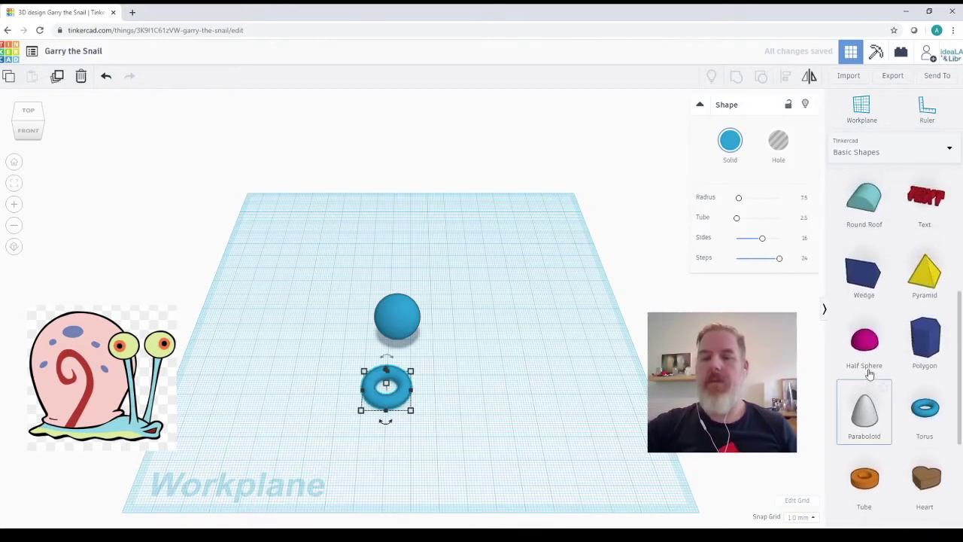
{"action": "scroll", "coordinate": [869, 374], "scroll_direction": "up", "scroll_amount": 3}
{"action": "left_click_drag", "start_coordinate": [864, 450], "coordinate": [583, 413]}
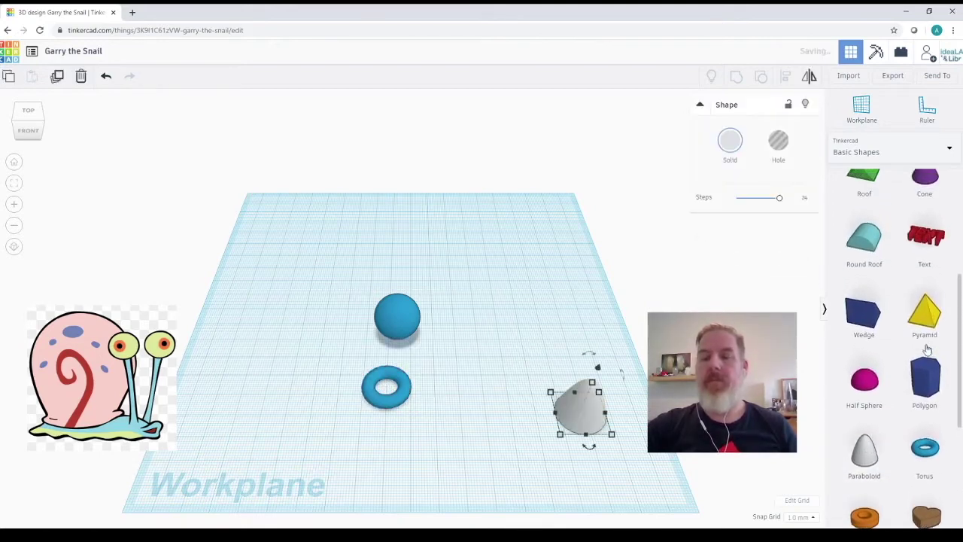
{"action": "left_click_drag", "start_coordinate": [863, 384], "coordinate": [459, 457]}
Step: Add a cylinder and a Scribble shape to the workplane
{"action": "scroll", "coordinate": [884, 360], "scroll_direction": "up", "scroll_amount": 3}
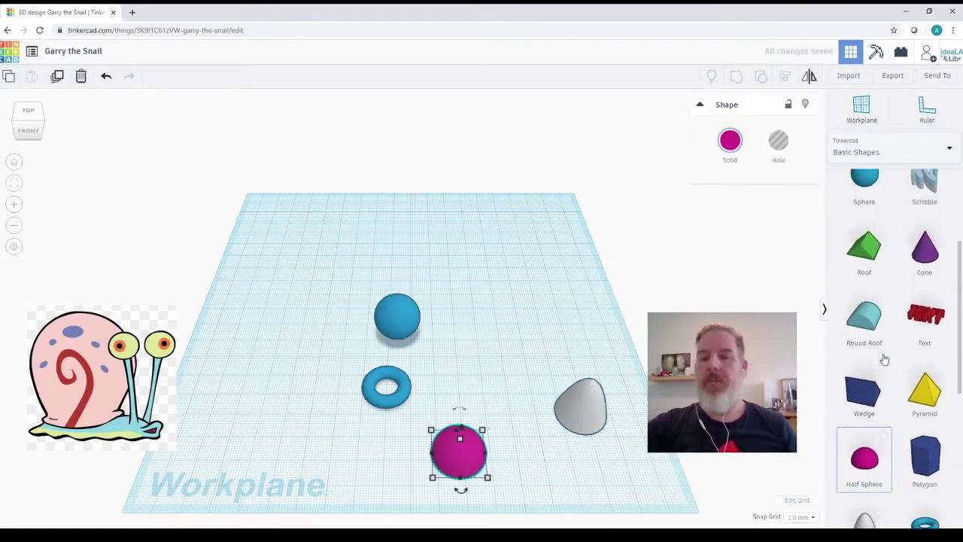
{"action": "scroll", "coordinate": [885, 360], "scroll_direction": "up", "scroll_amount": 2}
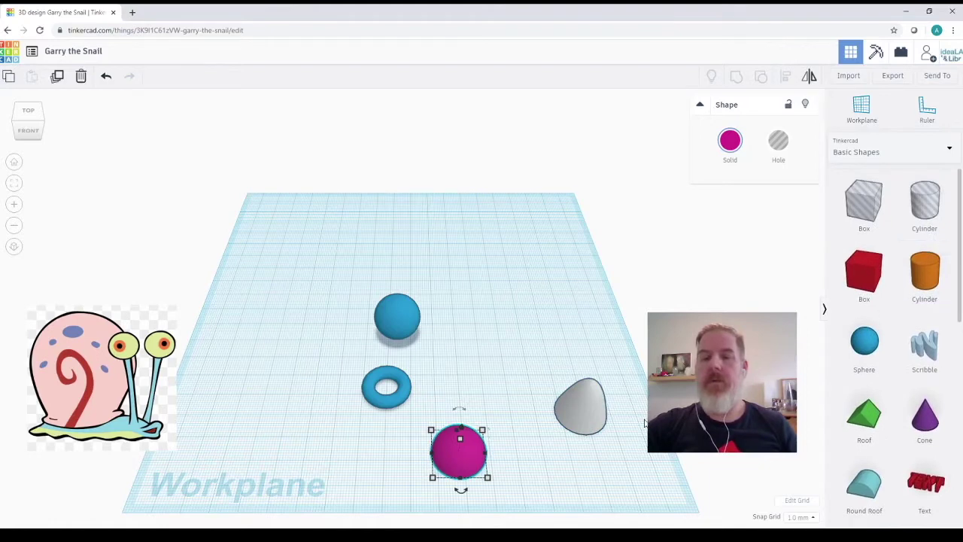
{"action": "left_click_drag", "start_coordinate": [924, 272], "coordinate": [657, 431]}
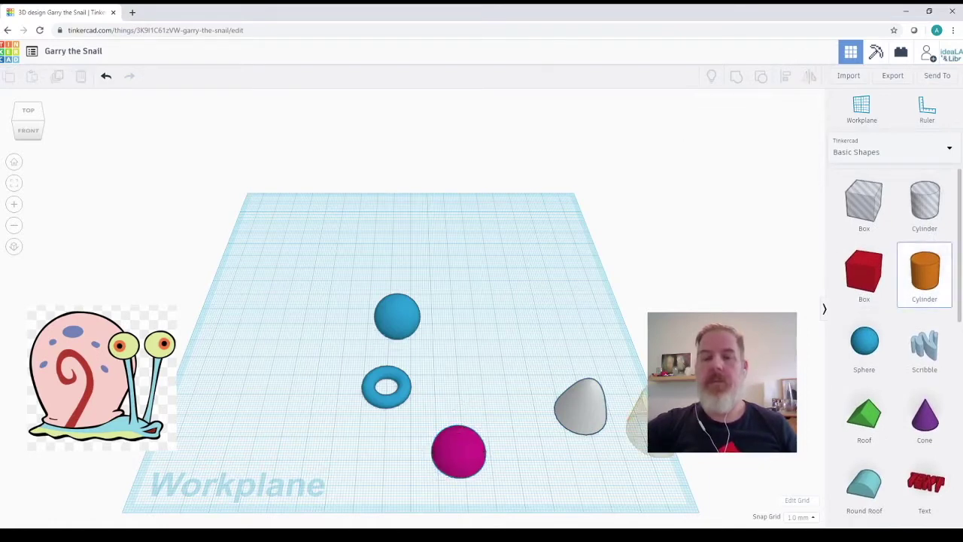
{"action": "mouse_move", "coordinate": [924, 345]}
{"action": "left_mouse_down"}
{"action": "mouse_move", "coordinate": [329, 419]}
{"action": "mouse_move", "coordinate": [222, 466]}
{"action": "left_mouse_up"}
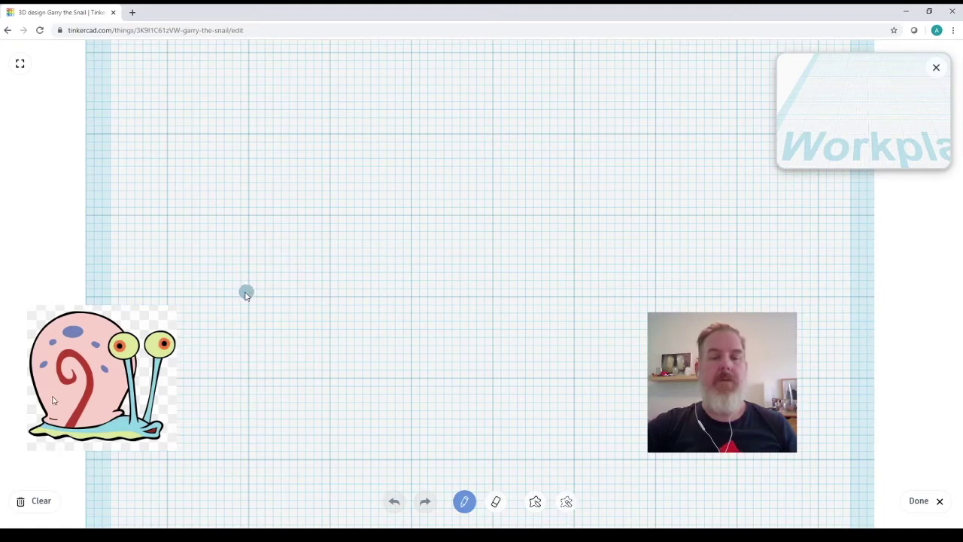
Step: Draw a long looping wavy scribble and raise it to about 38 mm tall
{"action": "mouse_move", "coordinate": [275, 295]}
{"action": "left_mouse_down"}
{"action": "mouse_move", "coordinate": [574, 298]}
{"action": "mouse_move", "coordinate": [599, 310]}
{"action": "mouse_move", "coordinate": [647, 297]}
{"action": "mouse_move", "coordinate": [698, 307]}
{"action": "mouse_move", "coordinate": [817, 303]}
{"action": "mouse_move", "coordinate": [836, 293]}
{"action": "mouse_move", "coordinate": [931, 297]}
{"action": "mouse_move", "coordinate": [912, 313]}
{"action": "mouse_move", "coordinate": [556, 345]}
{"action": "mouse_move", "coordinate": [490, 363]}
{"action": "mouse_move", "coordinate": [369, 351]}
{"action": "mouse_move", "coordinate": [294, 357]}
{"action": "mouse_move", "coordinate": [245, 342]}
{"action": "mouse_move", "coordinate": [224, 319]}
{"action": "mouse_move", "coordinate": [236, 301]}
{"action": "mouse_move", "coordinate": [264, 300]}
{"action": "mouse_move", "coordinate": [292, 309]}
{"action": "mouse_move", "coordinate": [355, 300]}
{"action": "mouse_move", "coordinate": [475, 315]}
{"action": "mouse_move", "coordinate": [631, 311]}
{"action": "mouse_move", "coordinate": [596, 317]}
{"action": "mouse_move", "coordinate": [742, 301]}
{"action": "mouse_move", "coordinate": [726, 307]}
{"action": "mouse_move", "coordinate": [920, 304]}
{"action": "mouse_move", "coordinate": [888, 316]}
{"action": "mouse_move", "coordinate": [837, 312]}
{"action": "left_mouse_up"}
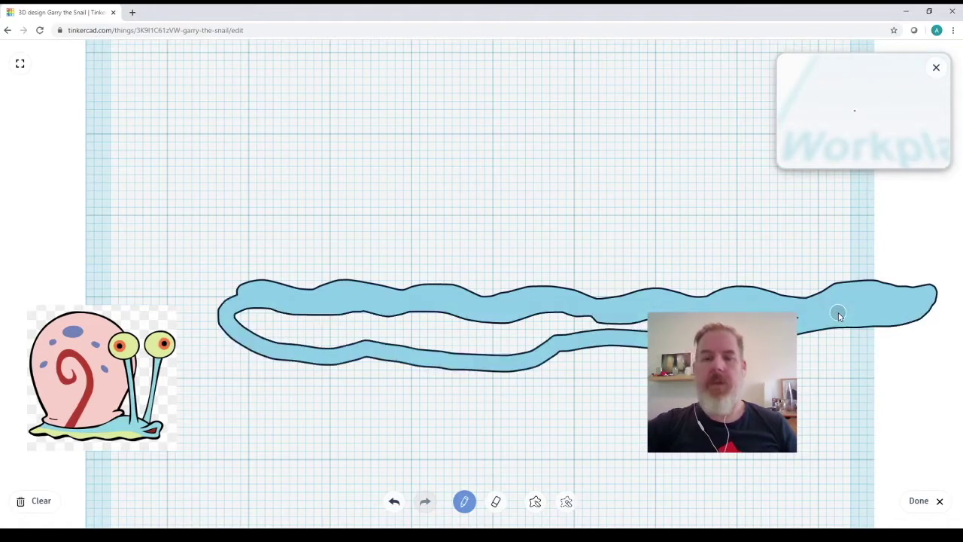
{"action": "left_click", "coordinate": [920, 500]}
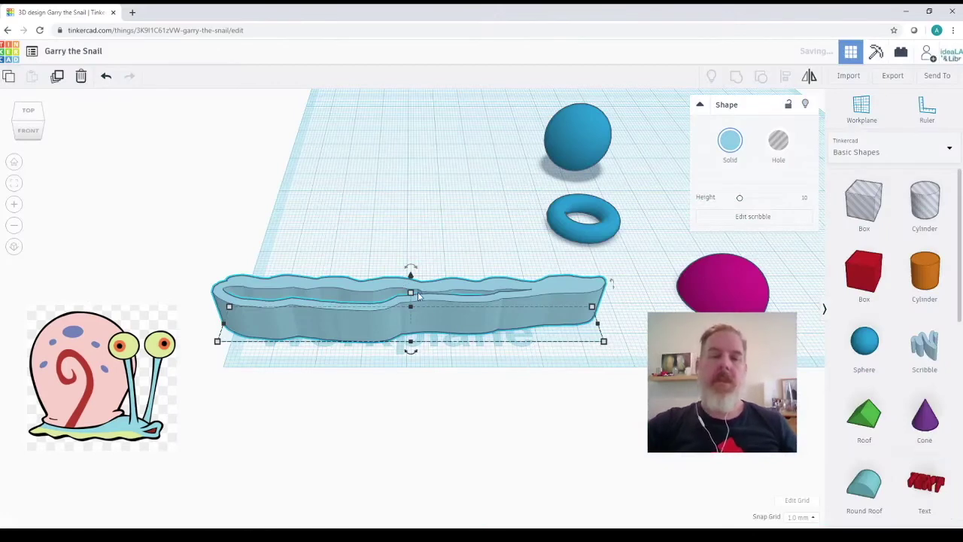
{"action": "mouse_move", "coordinate": [410, 292]}
{"action": "mouse_move", "coordinate": [411, 292]}
{"action": "left_mouse_down"}
{"action": "mouse_move", "coordinate": [405, 161]}
{"action": "mouse_move", "coordinate": [410, 182]}
{"action": "left_mouse_up"}
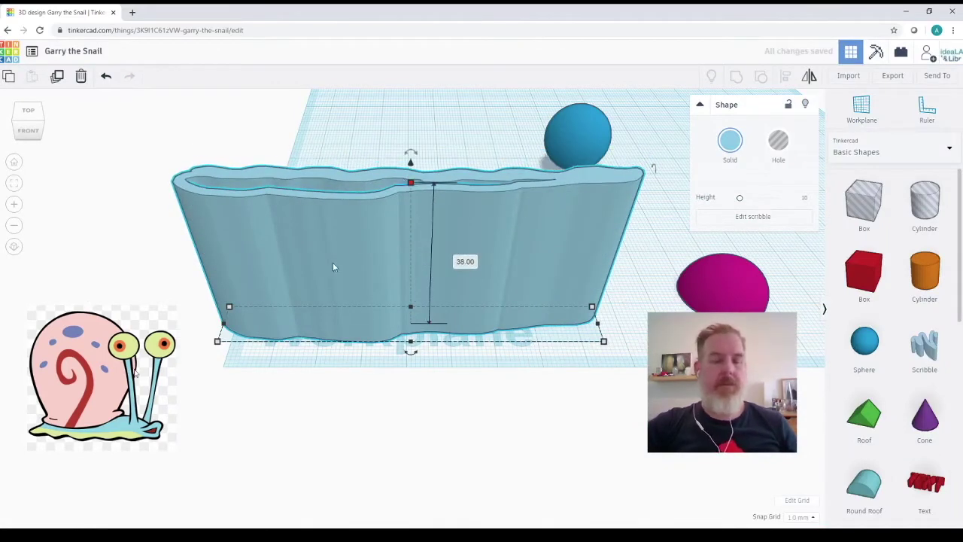
Step: Reopen the scribble, add and undo a short extra stroke, then finish editing
{"action": "double_click", "coordinate": [317, 304]}
{"action": "left_click_drag", "start_coordinate": [294, 370], "coordinate": [370, 385]}
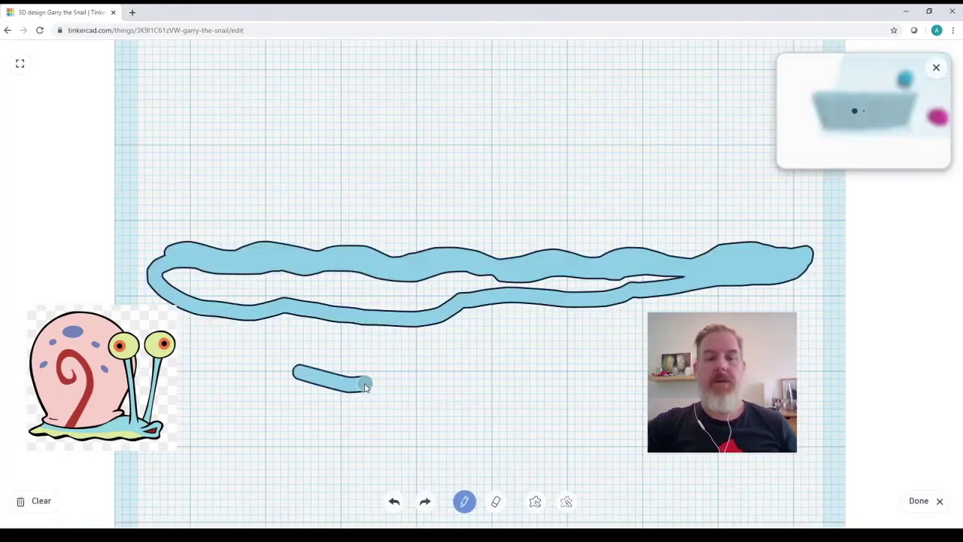
{"action": "left_click", "coordinate": [398, 502]}
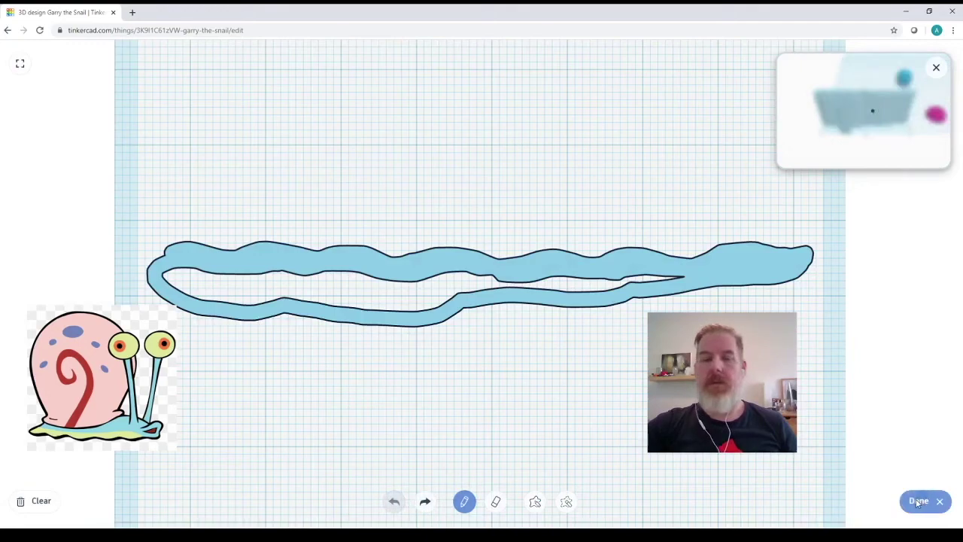
{"action": "left_click", "coordinate": [919, 501]}
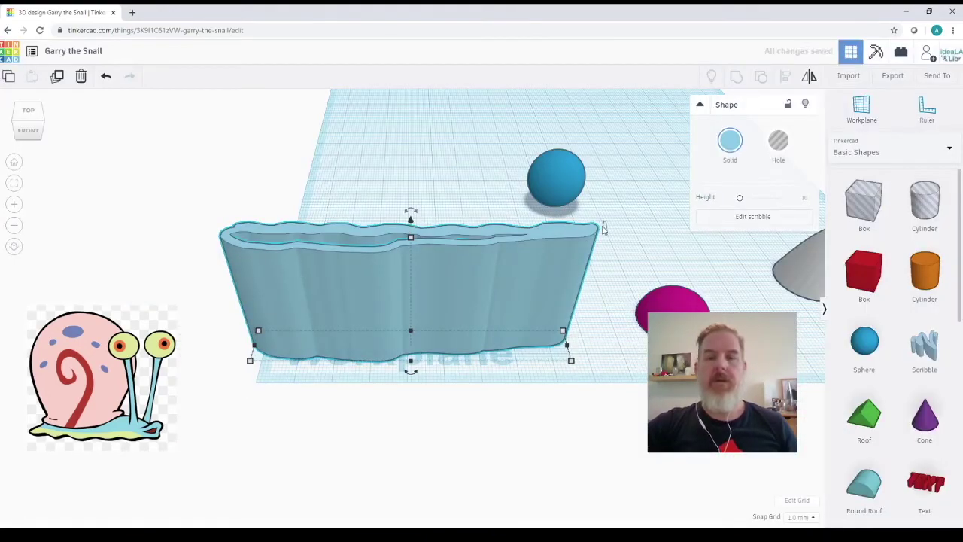
Step: Rotate the wavy scribble 90° flat, make it a hole, and slide it forward
{"action": "mouse_move", "coordinate": [607, 226]}
{"action": "left_mouse_down"}
{"action": "mouse_move", "coordinate": [605, 340]}
{"action": "mouse_move", "coordinate": [589, 334]}
{"action": "mouse_move", "coordinate": [596, 309]}
{"action": "mouse_move", "coordinate": [596, 345]}
{"action": "mouse_move", "coordinate": [595, 320]}
{"action": "mouse_move", "coordinate": [592, 328]}
{"action": "left_mouse_up"}
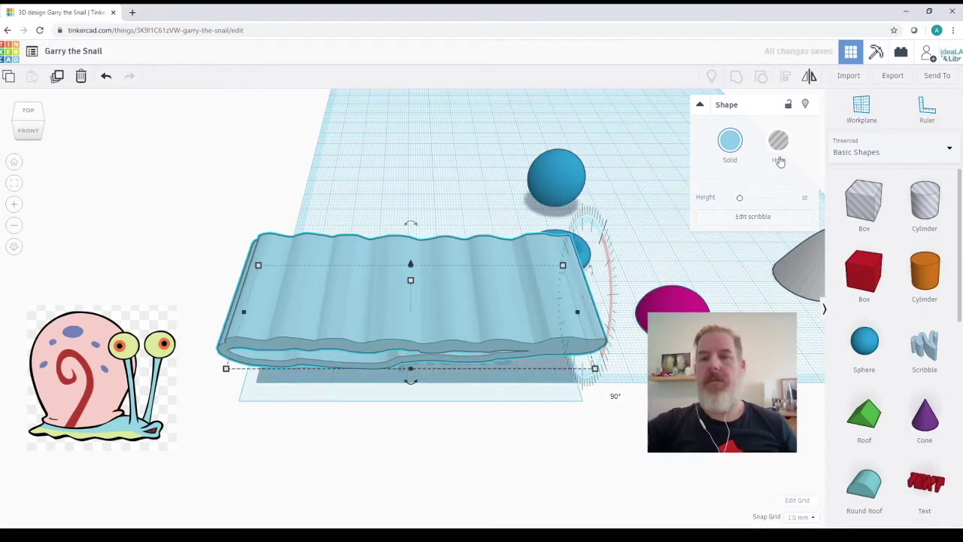
{"action": "key", "text": "h"}
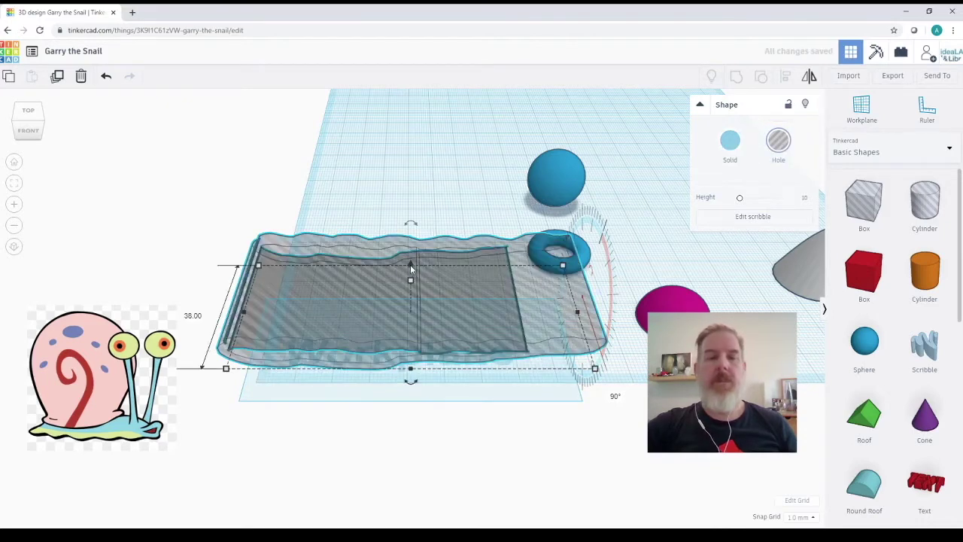
{"action": "left_click_drag", "start_coordinate": [400, 293], "coordinate": [395, 310]}
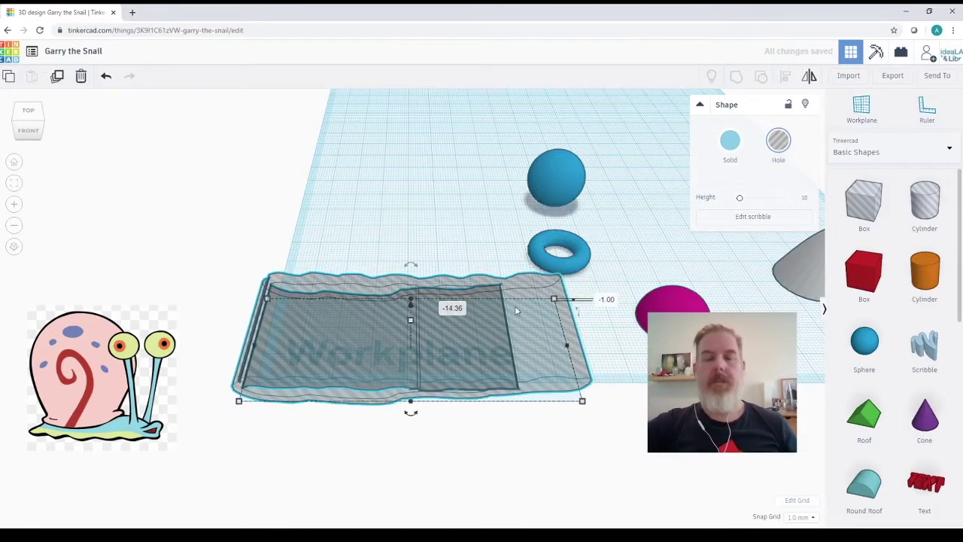
{"action": "scroll", "coordinate": [621, 244], "scroll_direction": "down", "scroll_amount": 3}
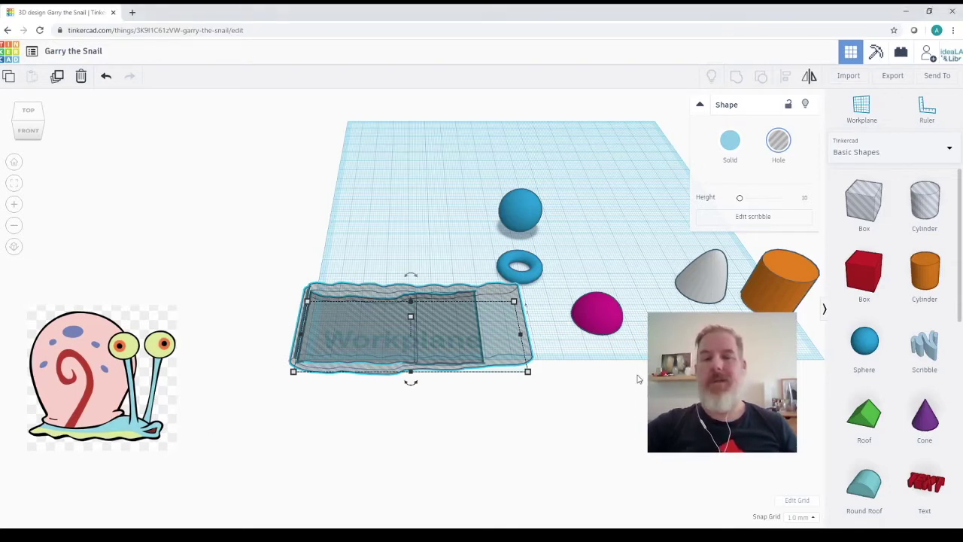
Step: Enlarge the blue sphere, add smoothness steps, squash its depth to about 46, and reposition it
{"action": "mouse_move", "coordinate": [518, 214]}
{"action": "left_mouse_down"}
{"action": "mouse_move", "coordinate": [521, 175]}
{"action": "mouse_move", "coordinate": [651, 216]}
{"action": "left_mouse_up"}
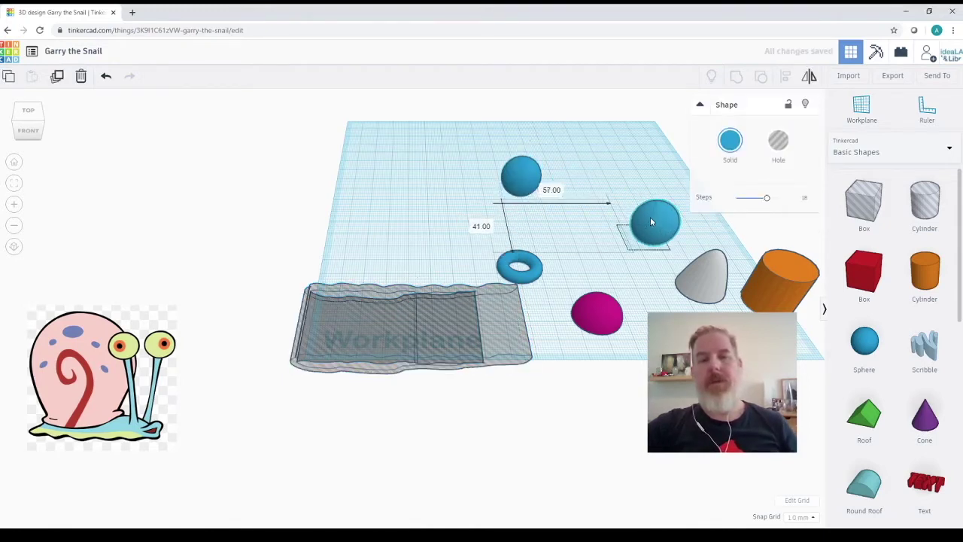
{"action": "left_click", "coordinate": [521, 179]}
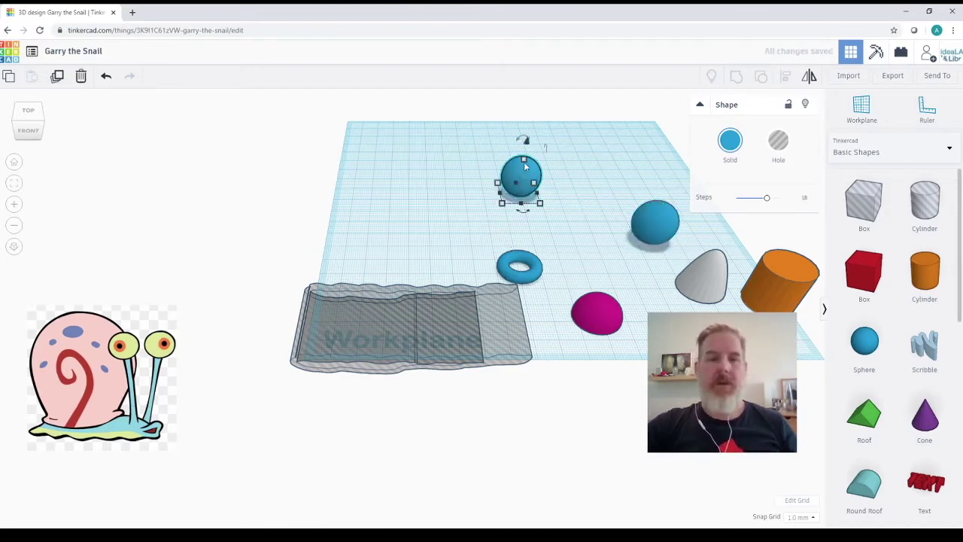
{"action": "left_click_drag", "start_coordinate": [525, 162], "coordinate": [549, 98], "text": "shift"}
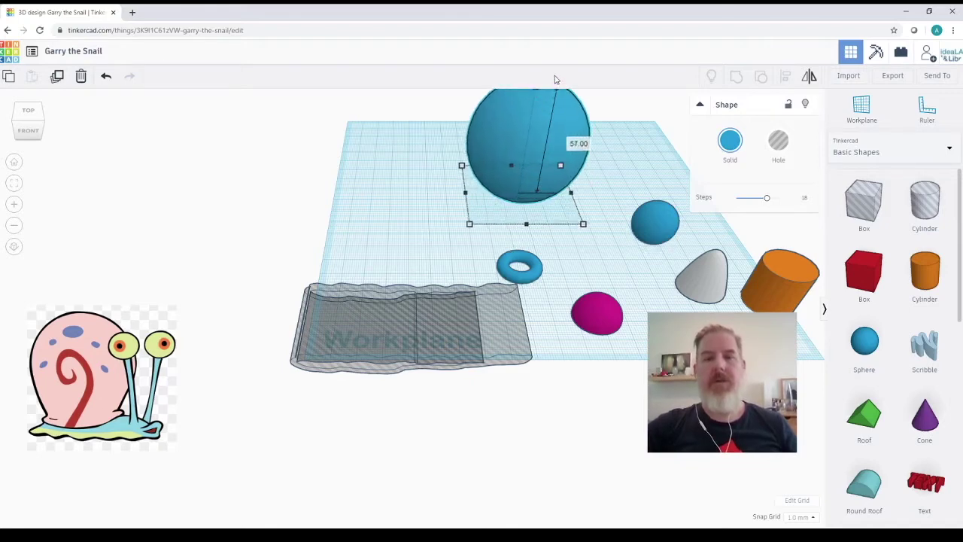
{"action": "left_click_drag", "start_coordinate": [554, 80], "coordinate": [567, 58], "text": "shift"}
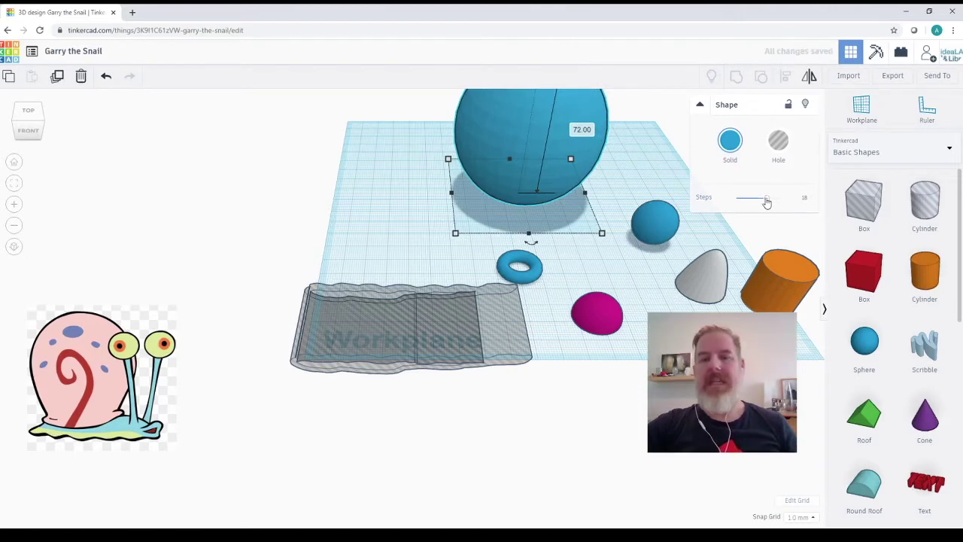
{"action": "left_click_drag", "start_coordinate": [767, 198], "coordinate": [779, 197]}
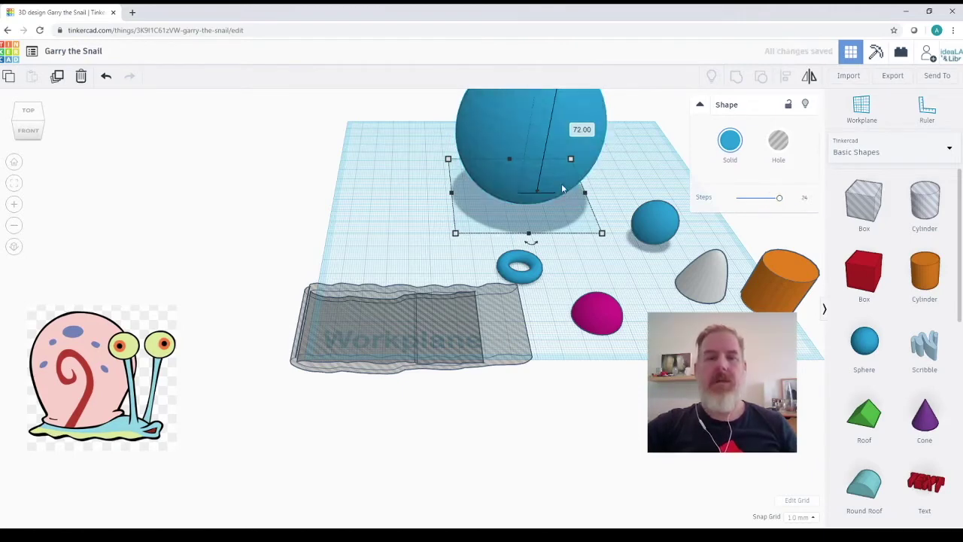
{"action": "left_click_drag", "start_coordinate": [557, 188], "coordinate": [518, 197]}
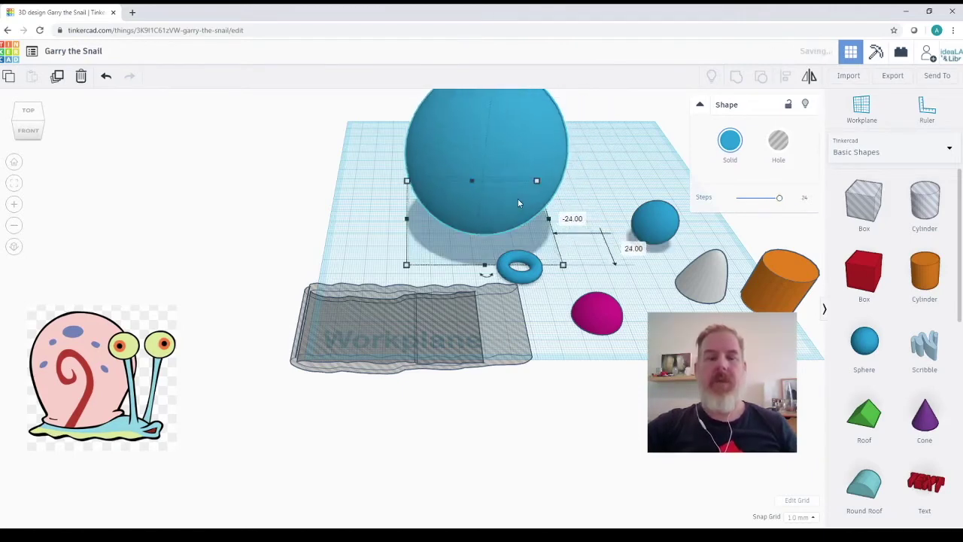
{"action": "left_click_drag", "start_coordinate": [486, 272], "coordinate": [482, 222]}
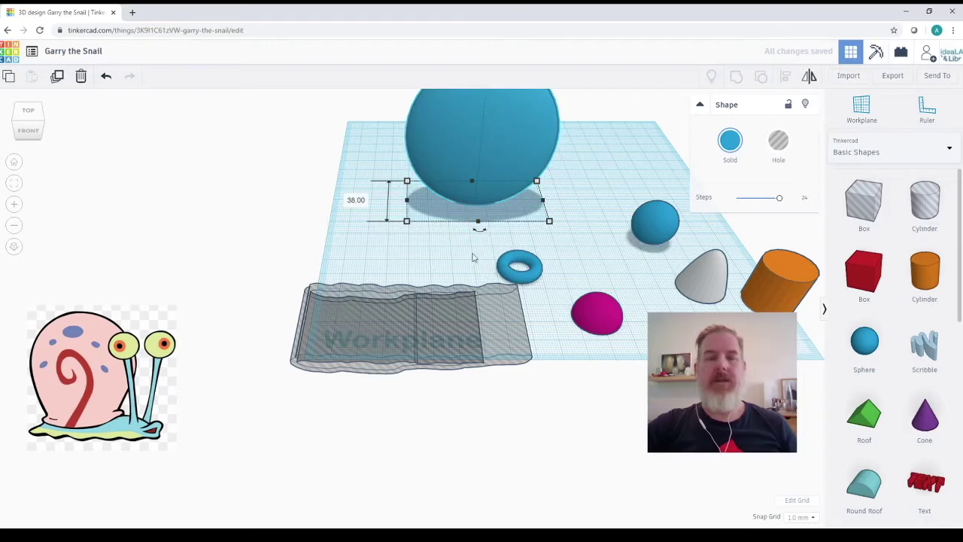
{"action": "left_click_drag", "start_coordinate": [503, 164], "coordinate": [574, 182]}
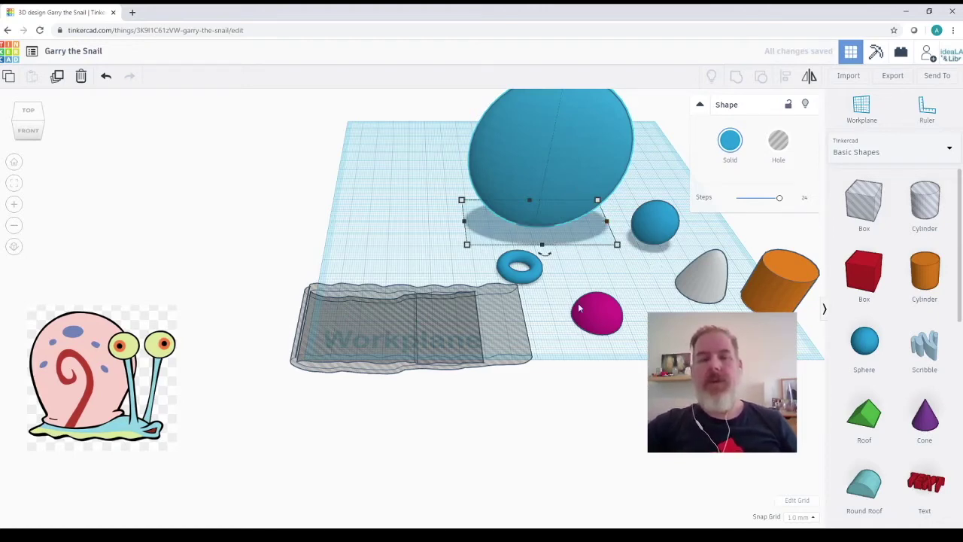
Step: Move the pink sphere under the big blue sphere, deepen it slightly, and select both
{"action": "left_click_drag", "start_coordinate": [593, 311], "coordinate": [620, 224]}
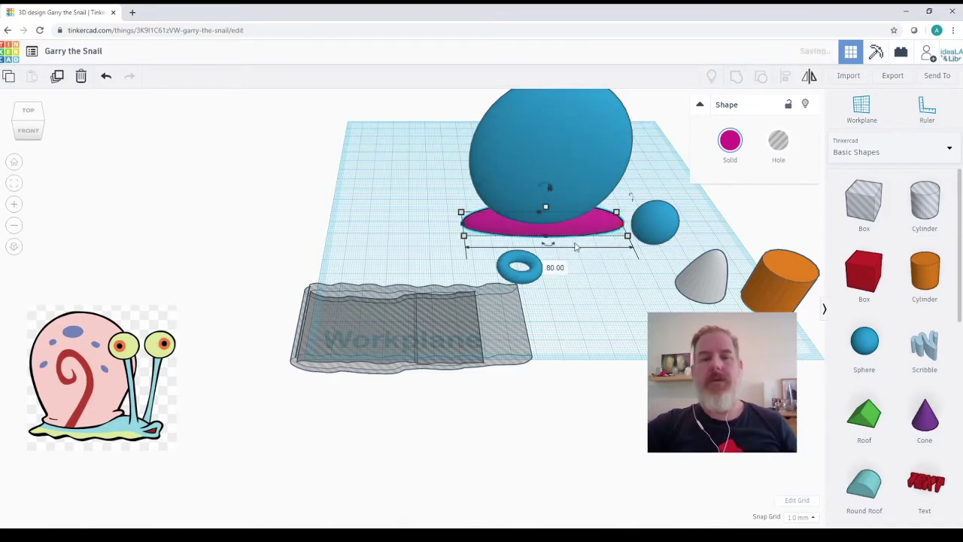
{"action": "left_click_drag", "start_coordinate": [549, 240], "coordinate": [548, 242]}
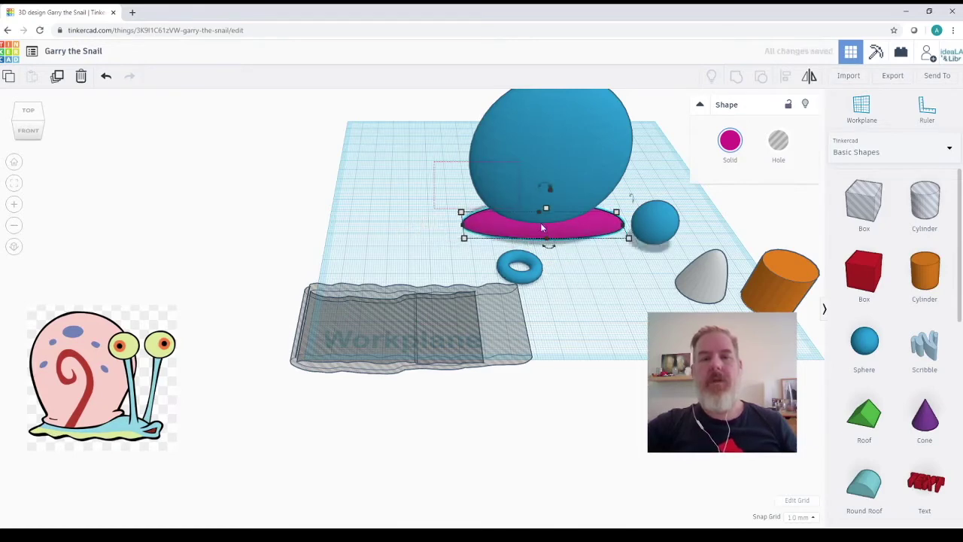
{"action": "left_click", "coordinate": [471, 163], "text": "shift"}
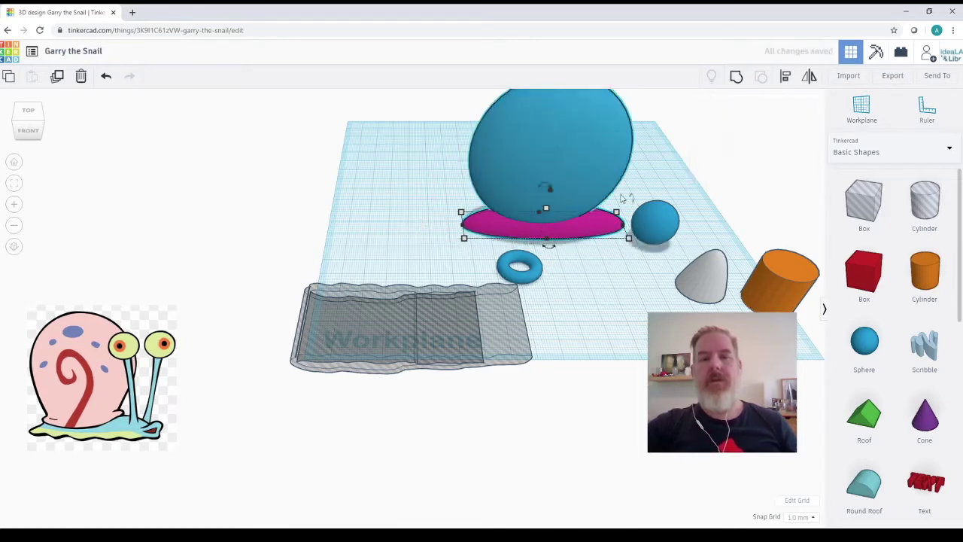
Step: Align the pink base and big blue sphere on their left edges, then deselect
{"action": "left_click", "coordinate": [785, 77]}
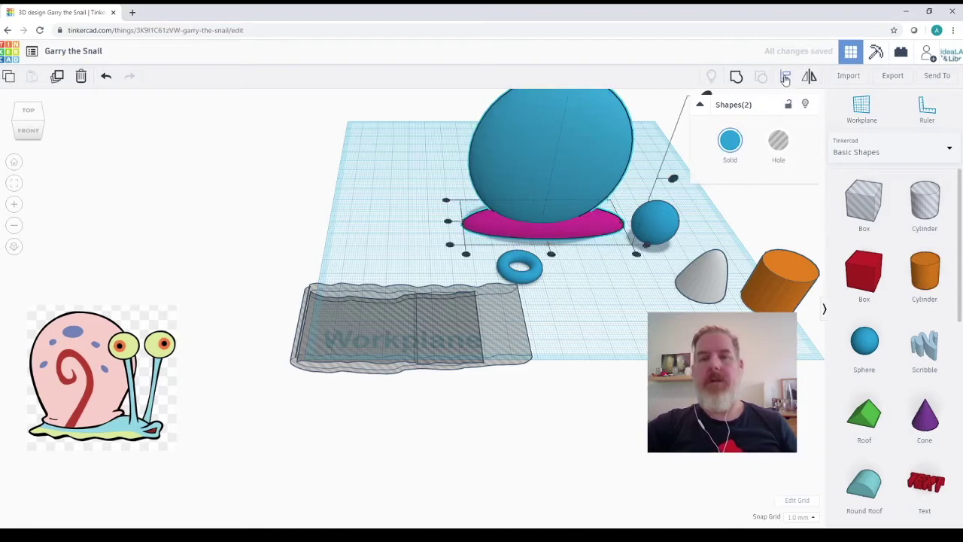
{"action": "left_click", "coordinate": [448, 222]}
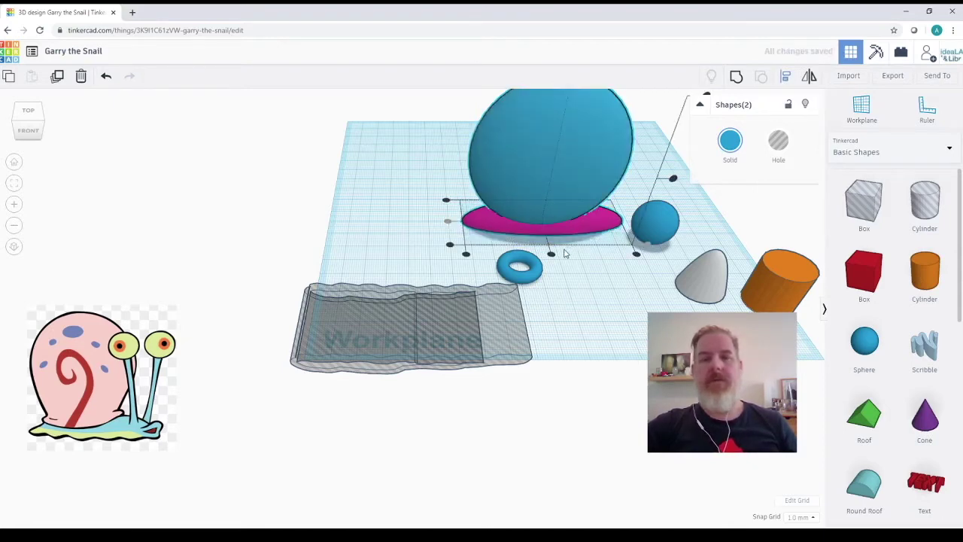
{"action": "left_click", "coordinate": [576, 320]}
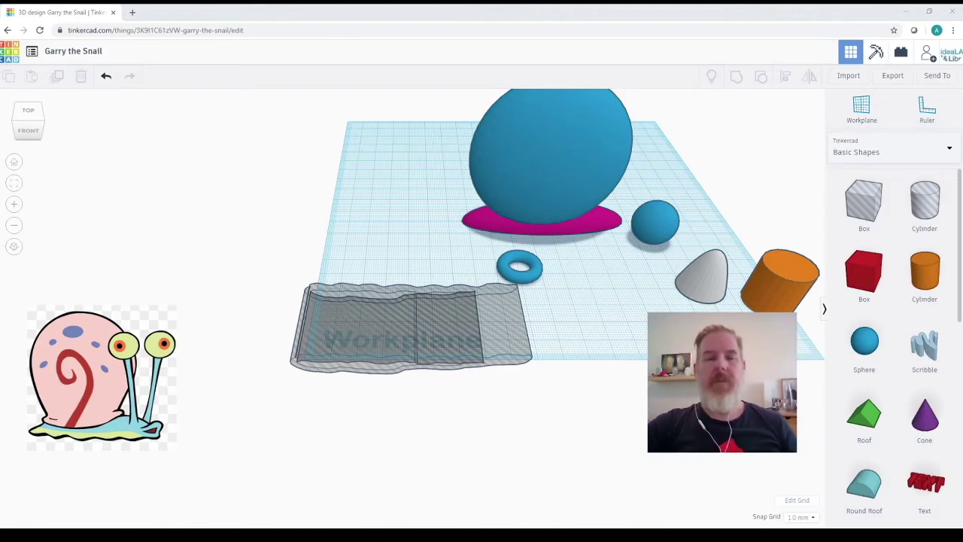
Step: Stretch the pink base to 61 wide past the blue sphere and move the small sphere aside
{"action": "left_click", "coordinate": [605, 226]}
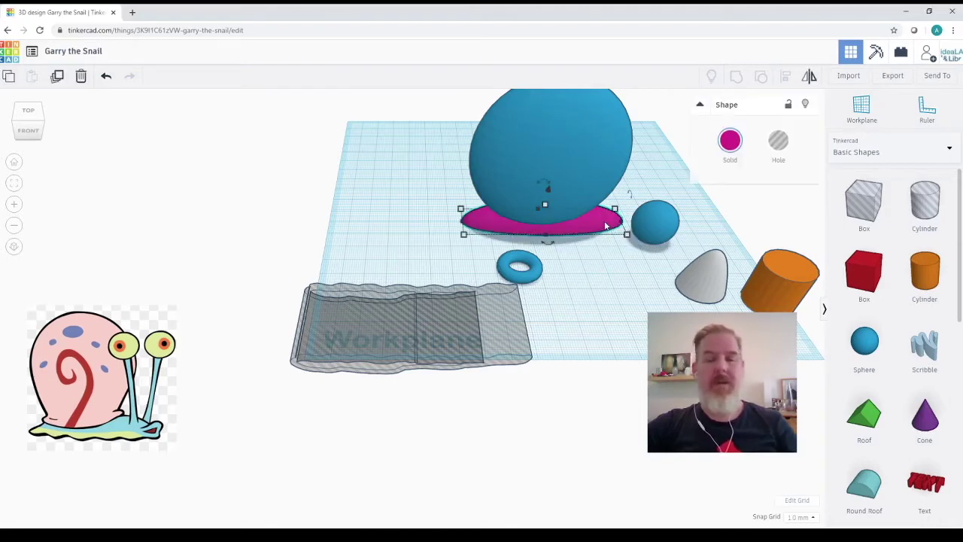
{"action": "left_click_drag", "start_coordinate": [605, 225], "coordinate": [608, 238]}
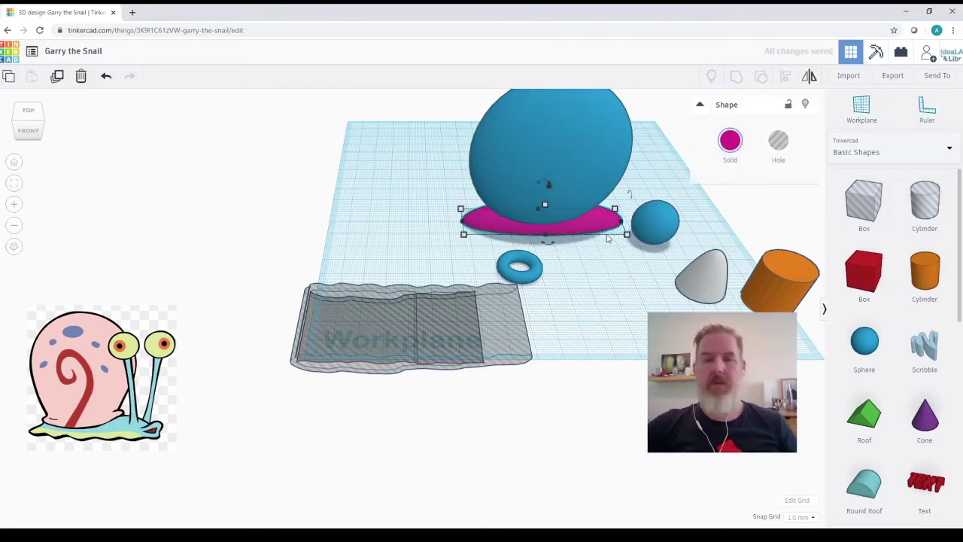
{"action": "key", "text": "shift+Right"}
{"action": "key", "text": "shift+Right"}
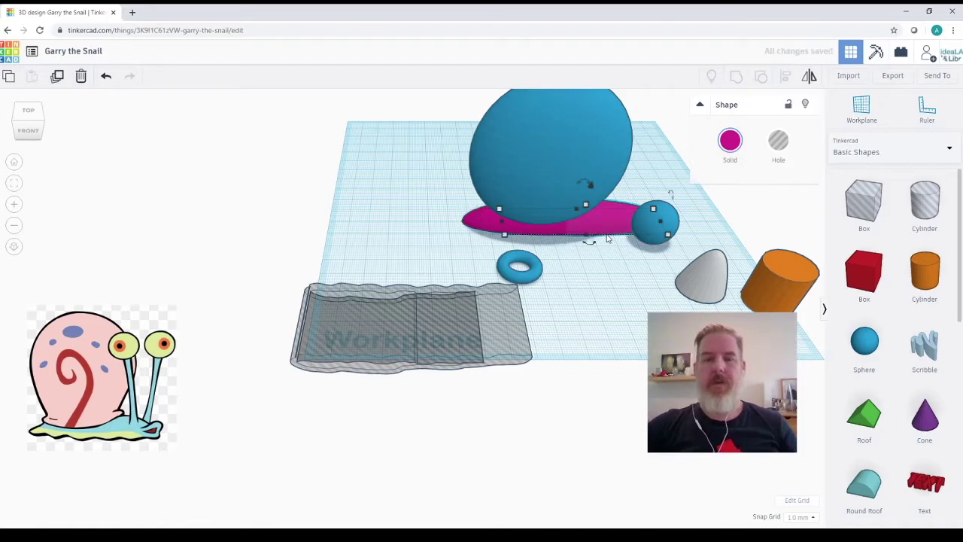
{"action": "left_click_drag", "start_coordinate": [504, 221], "coordinate": [550, 217]}
{"action": "left_click_drag", "start_coordinate": [676, 216], "coordinate": [732, 221]}
{"action": "right_click_drag", "start_coordinate": [637, 307], "coordinate": [568, 314]}
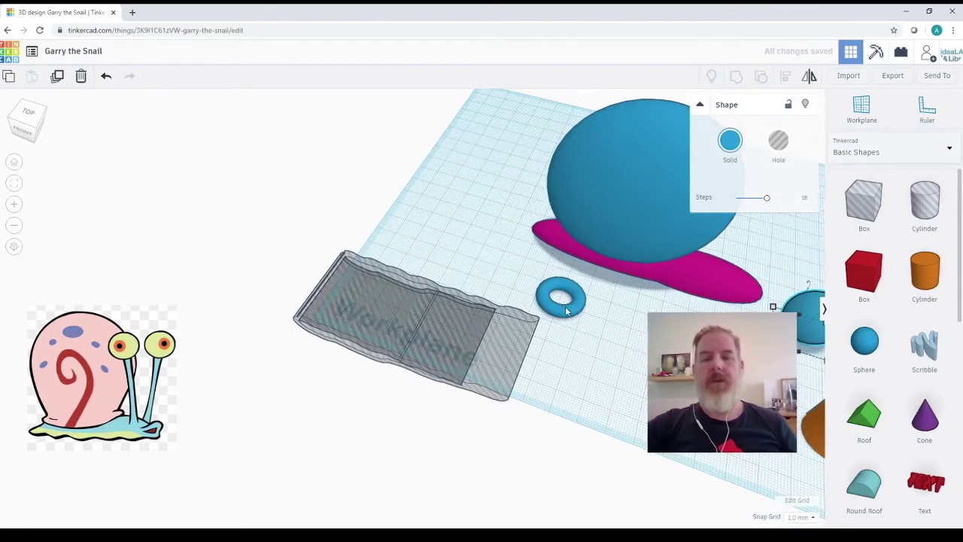
Step: Cut a notch from the blue torus by grouping it with a box hole
{"action": "left_click", "coordinate": [566, 310]}
{"action": "left_click", "coordinate": [867, 214]}
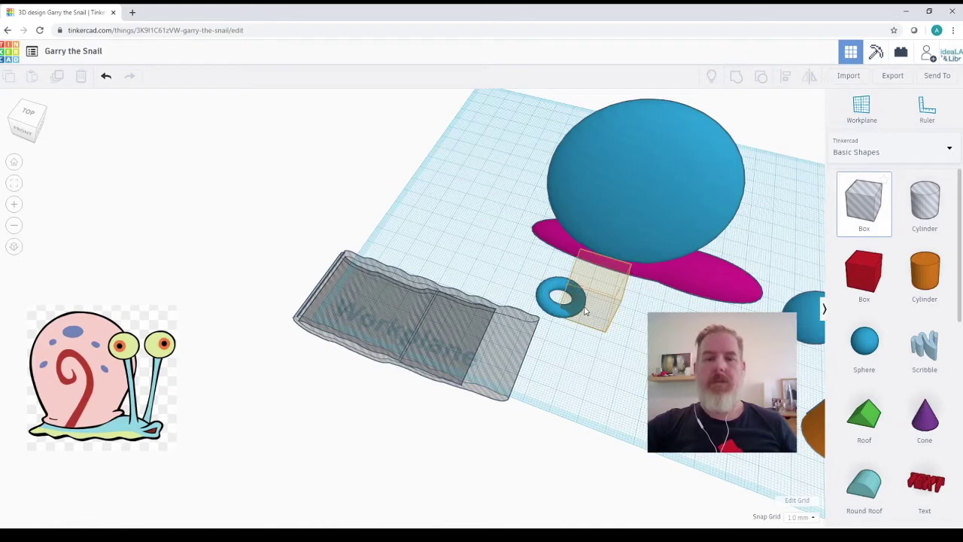
{"action": "left_click", "coordinate": [585, 316]}
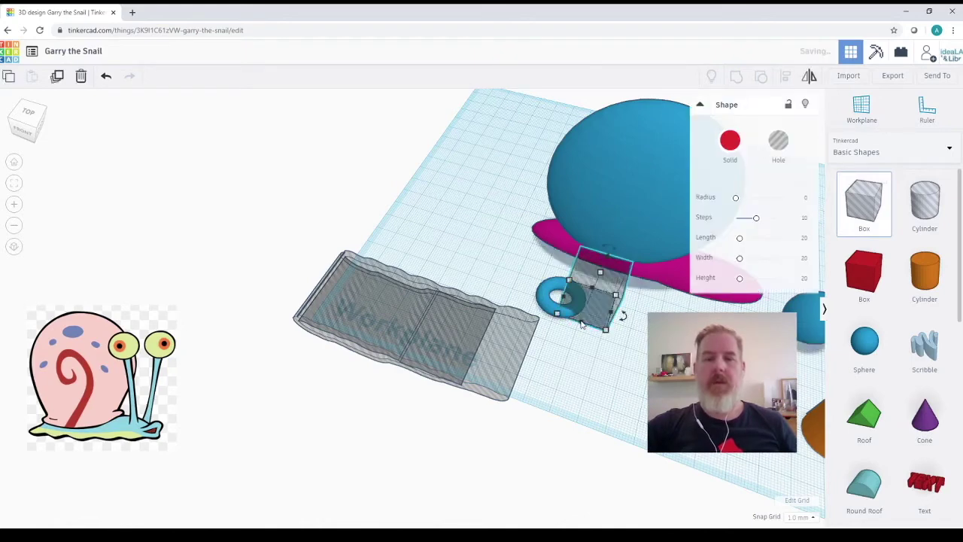
{"action": "mouse_move", "coordinate": [581, 325]}
{"action": "left_mouse_down"}
{"action": "mouse_move", "coordinate": [572, 341]}
{"action": "mouse_move", "coordinate": [589, 317]}
{"action": "mouse_move", "coordinate": [597, 324]}
{"action": "mouse_move", "coordinate": [589, 323]}
{"action": "left_mouse_up"}
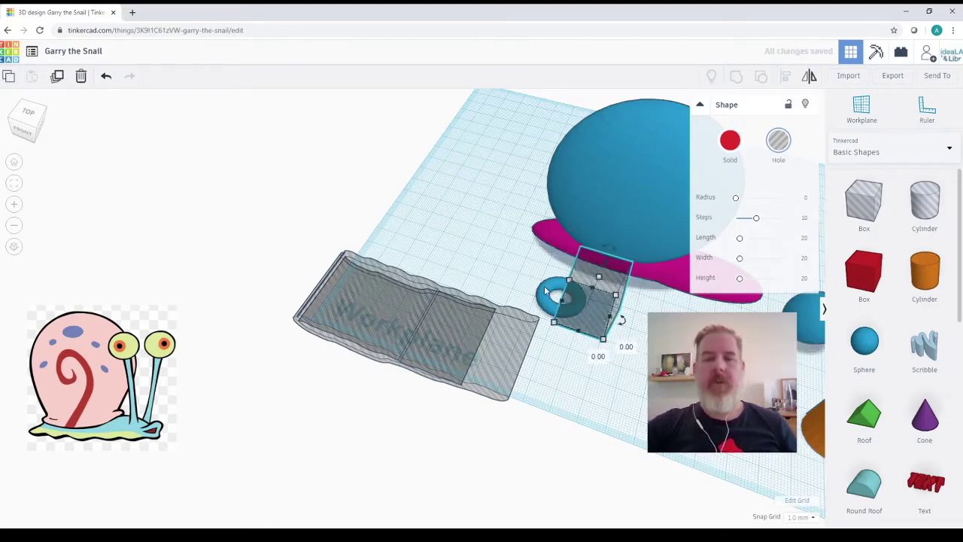
{"action": "left_click", "coordinate": [579, 307], "text": "shift"}
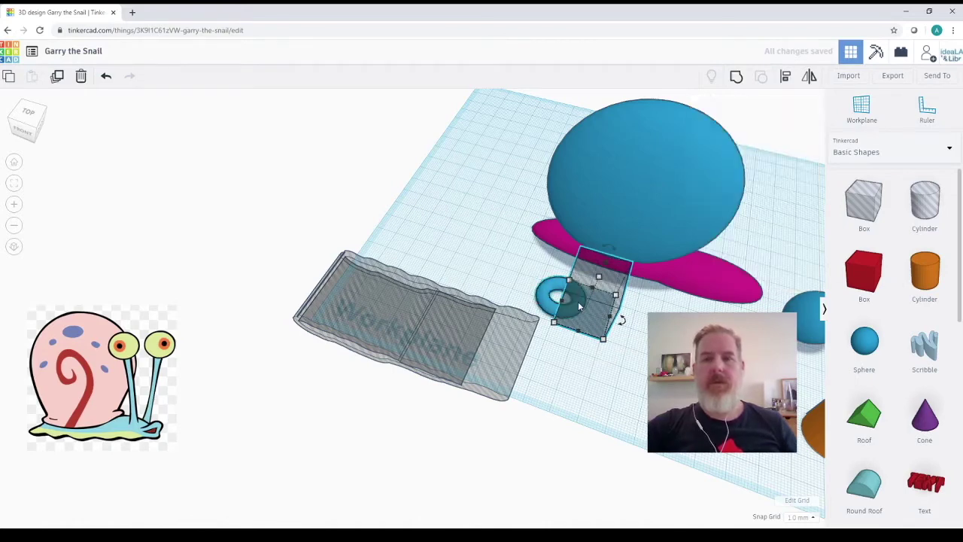
{"action": "left_click", "coordinate": [735, 80]}
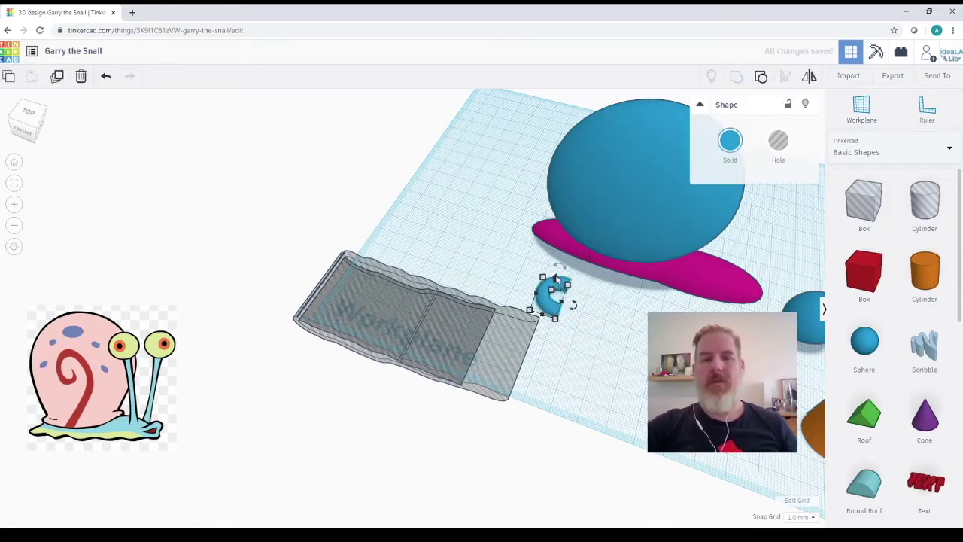
Step: Move the notched torus in front of the snail, widen it slightly, and ungroup it
{"action": "left_click_drag", "start_coordinate": [555, 268], "coordinate": [570, 226]}
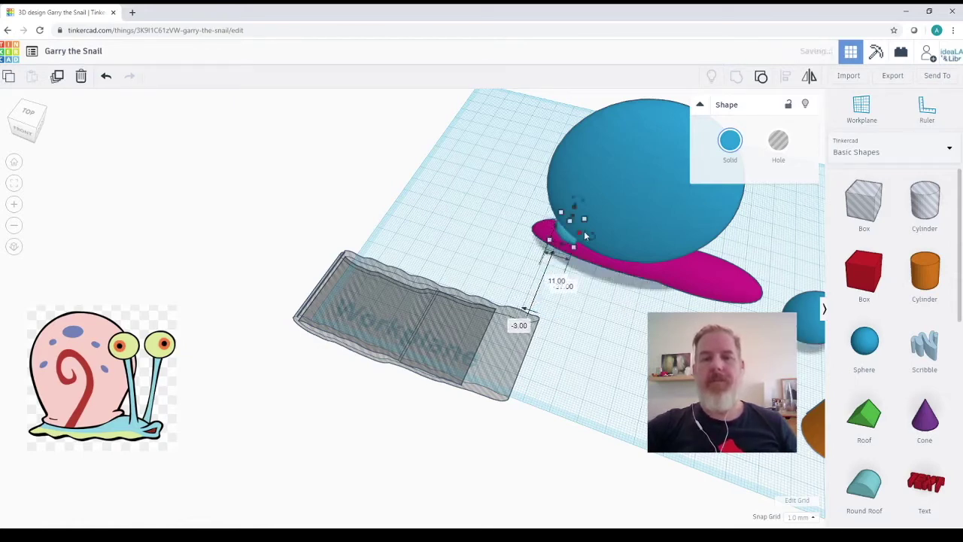
{"action": "left_click_drag", "start_coordinate": [595, 246], "coordinate": [590, 246]}
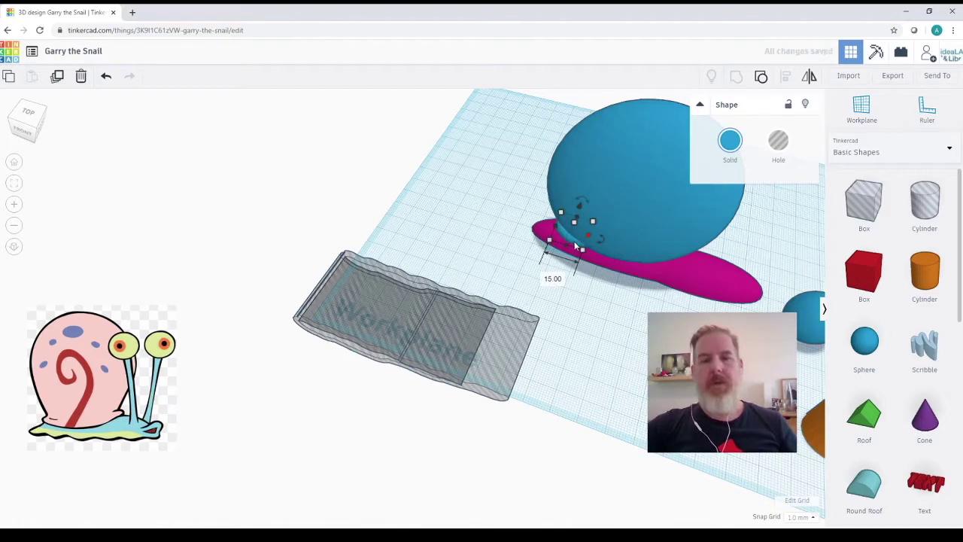
{"action": "left_click_drag", "start_coordinate": [587, 240], "coordinate": [598, 329]}
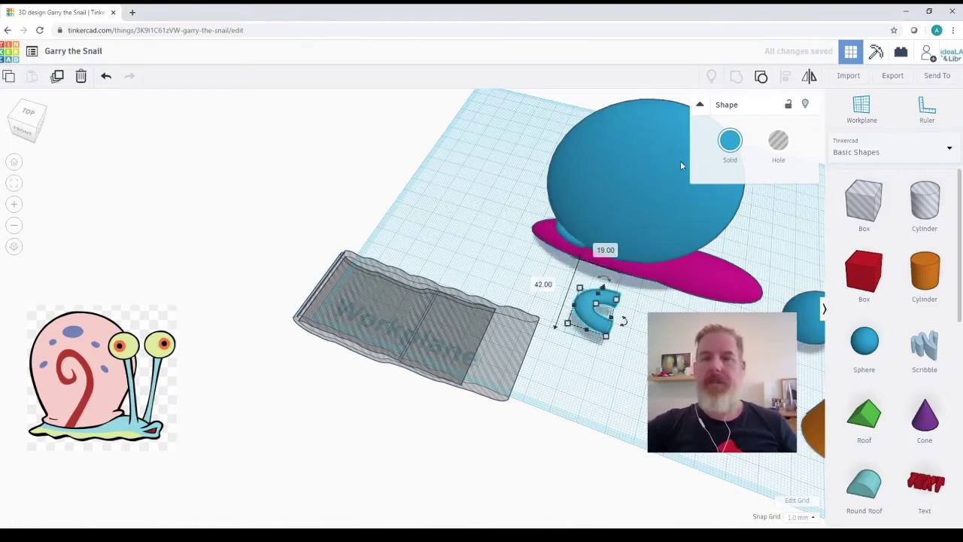
{"action": "left_click", "coordinate": [760, 79]}
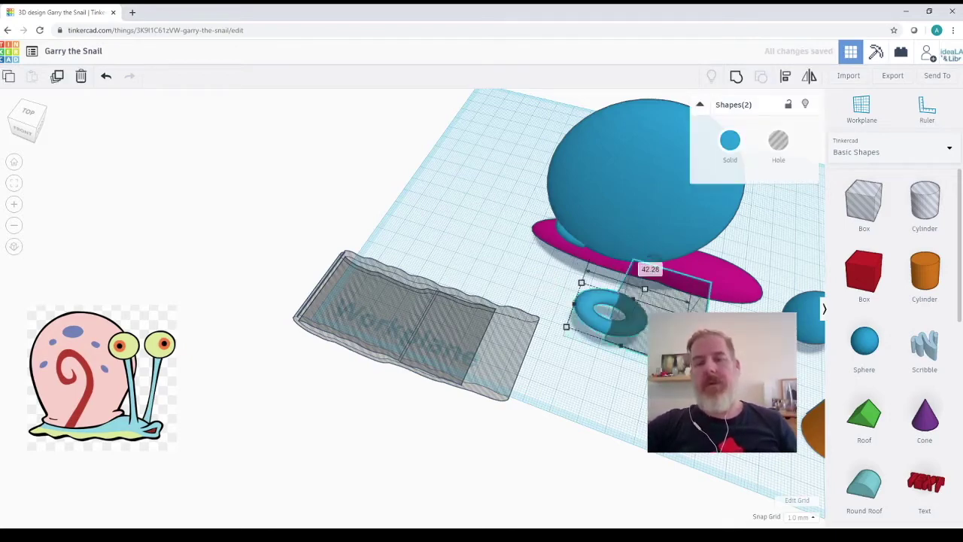
Step: Duplicate the hole box, cover both torus sides, group to a thin sliver, widen to 16.71
{"action": "left_click", "coordinate": [630, 321]}
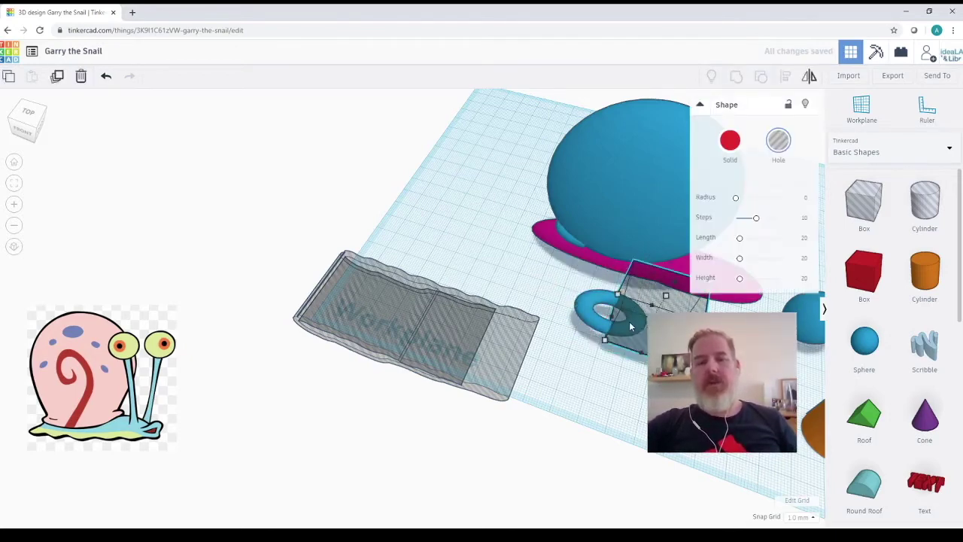
{"action": "left_click_drag", "start_coordinate": [629, 322], "coordinate": [617, 317]}
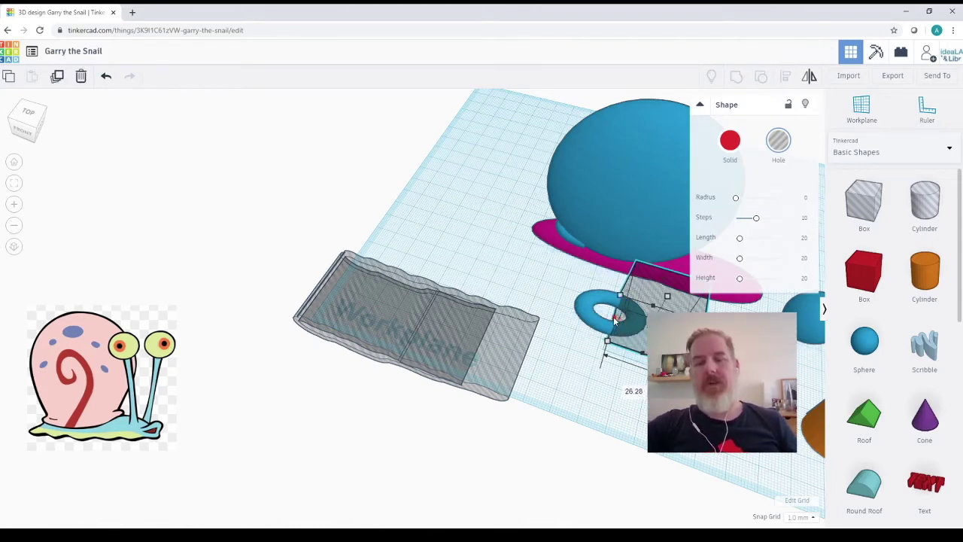
{"action": "left_click", "coordinate": [639, 326]}
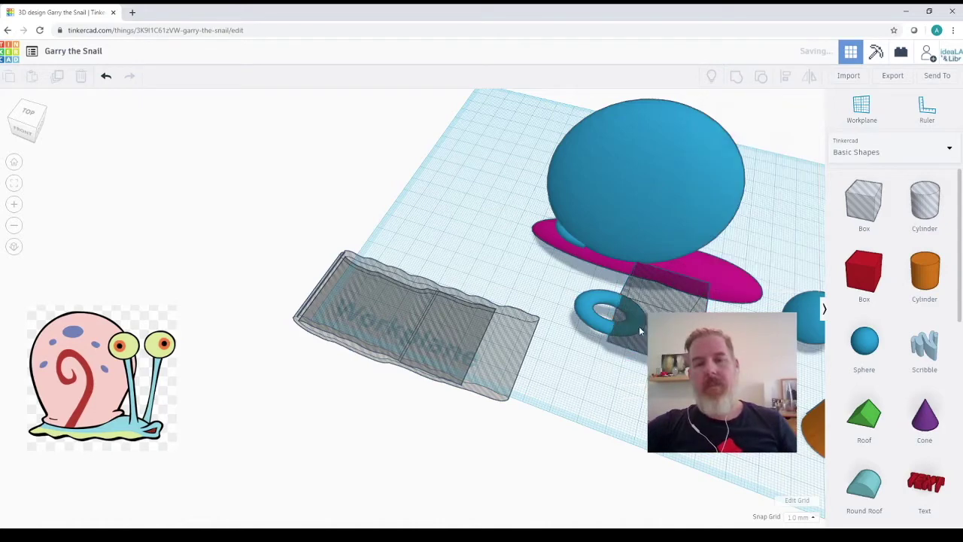
{"action": "key", "text": "Left"}
{"action": "key", "text": "Left"}
{"action": "key", "text": "Left"}
{"action": "key", "text": "Left"}
{"action": "key", "text": "Left"}
{"action": "key", "text": "Left"}
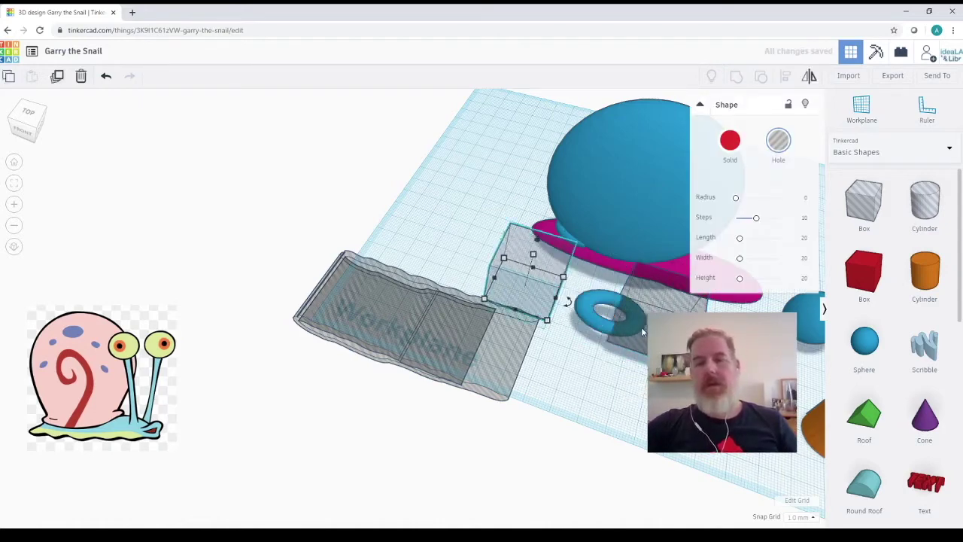
{"action": "key", "text": "Right"}
{"action": "key", "text": "Right"}
{"action": "key", "text": "Right"}
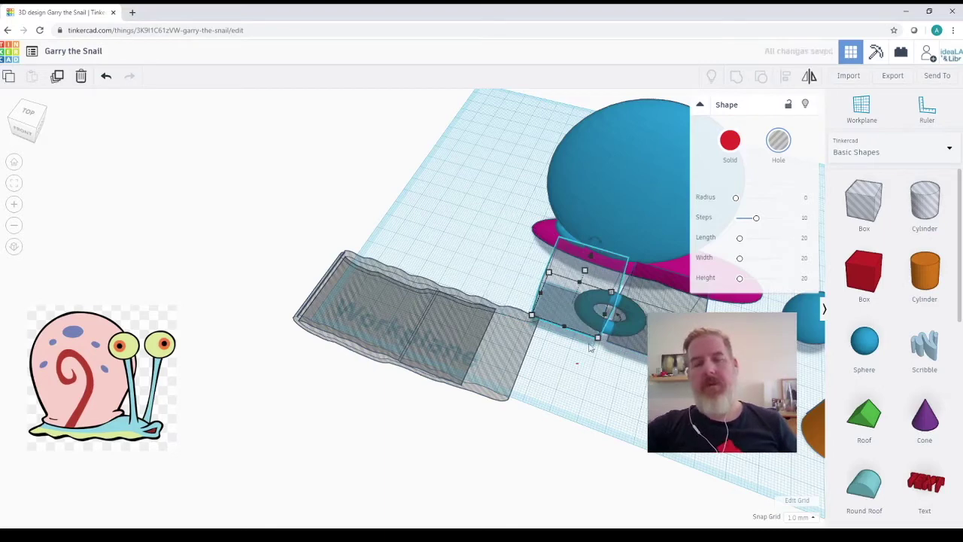
{"action": "left_click", "coordinate": [635, 304], "text": "shift"}
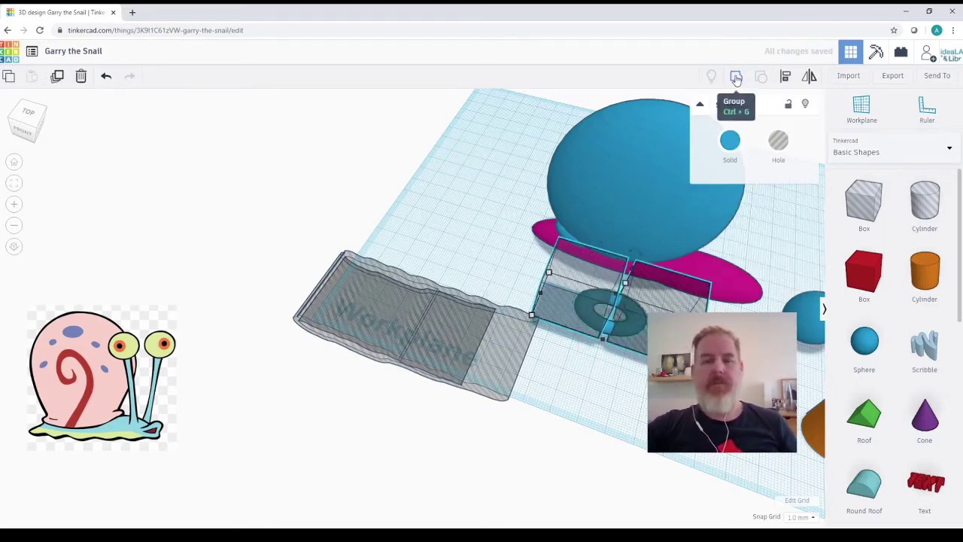
{"action": "left_click", "coordinate": [736, 79]}
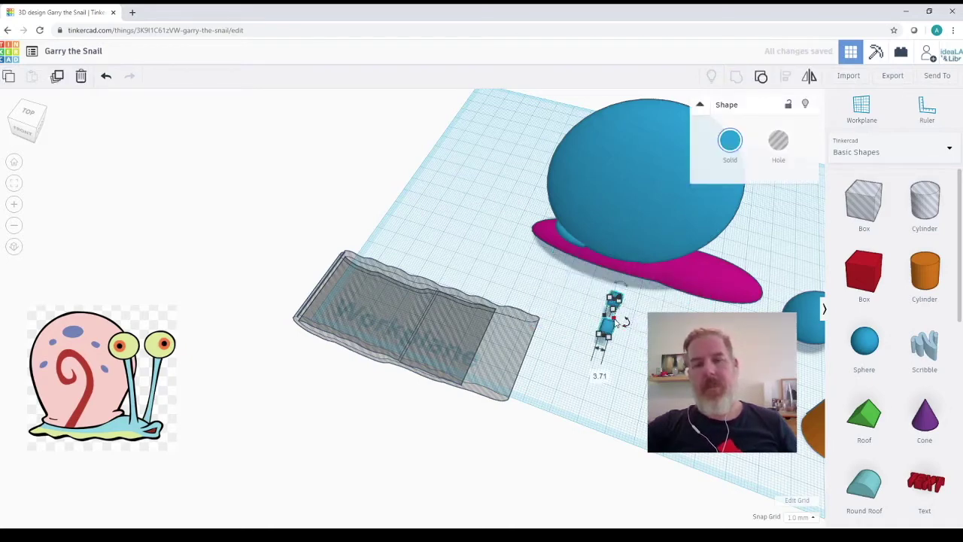
{"action": "left_click_drag", "start_coordinate": [617, 320], "coordinate": [618, 258]}
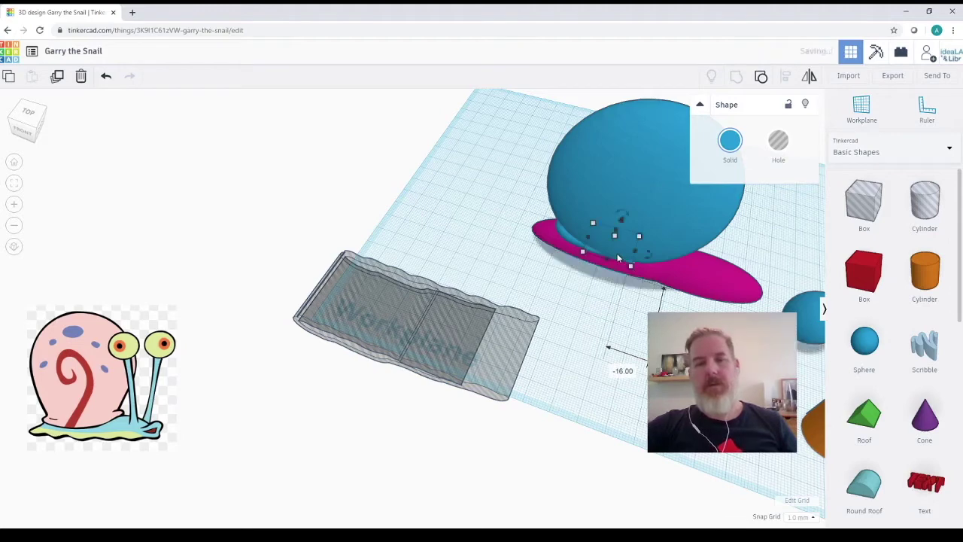
Step: Rotate the curved piece by -120° and nudge it right along the shell's front
{"action": "left_click", "coordinate": [567, 242]}
{"action": "left_click", "coordinate": [567, 242]}
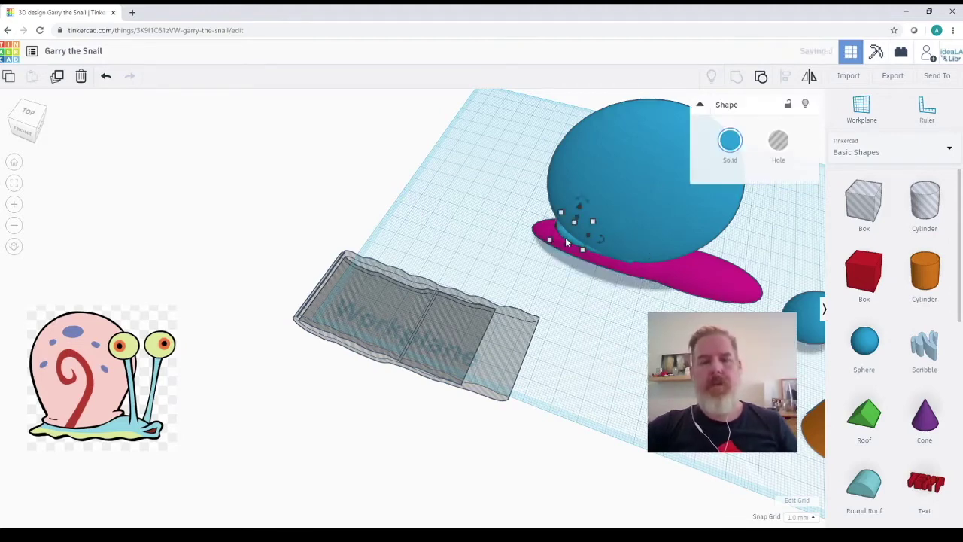
{"action": "left_click_drag", "start_coordinate": [603, 239], "coordinate": [552, 229]}
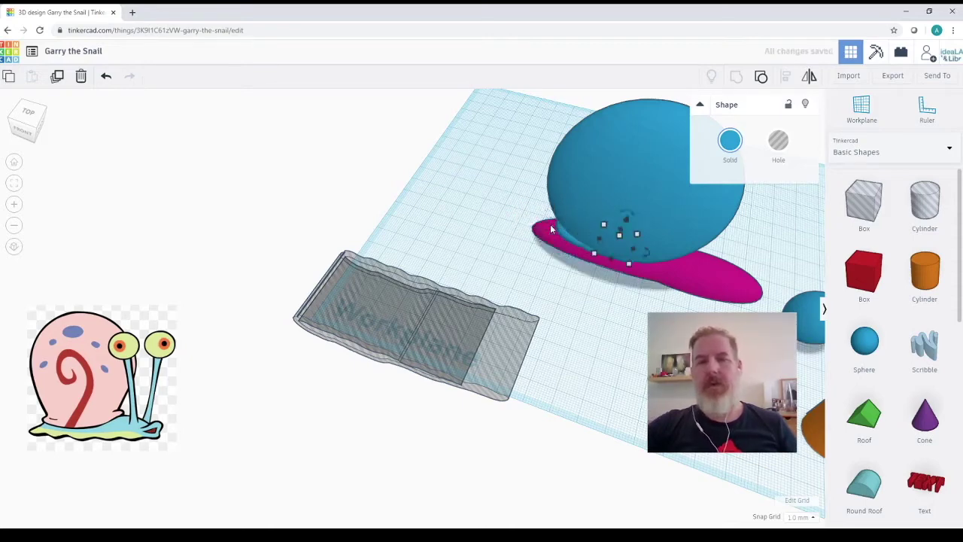
{"action": "key", "text": "Right"}
{"action": "key", "text": "Right"}
{"action": "key", "text": "Right"}
{"action": "key", "text": "Right"}
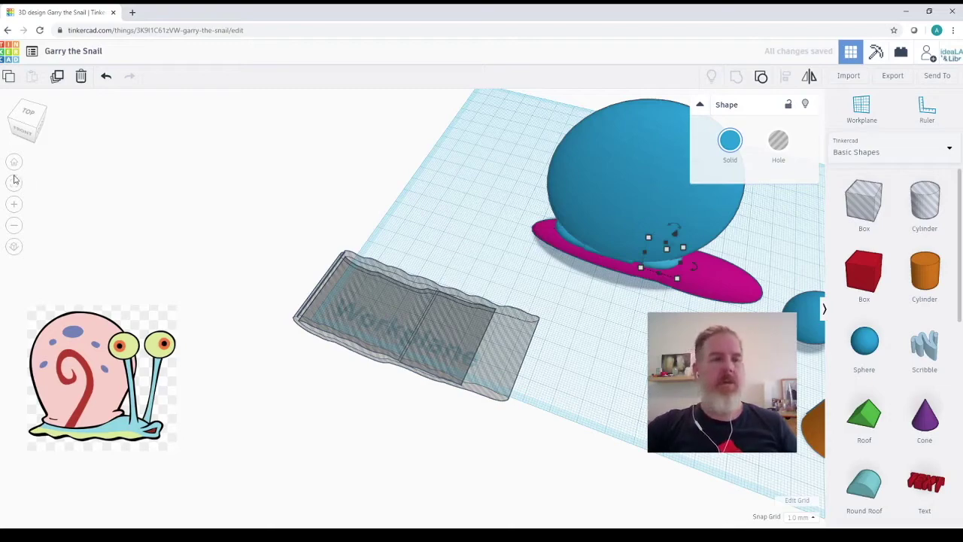
Step: Widen the light-blue piece from 15.00 to 18.00, view it from below, and select everything
{"action": "key", "text": "f"}
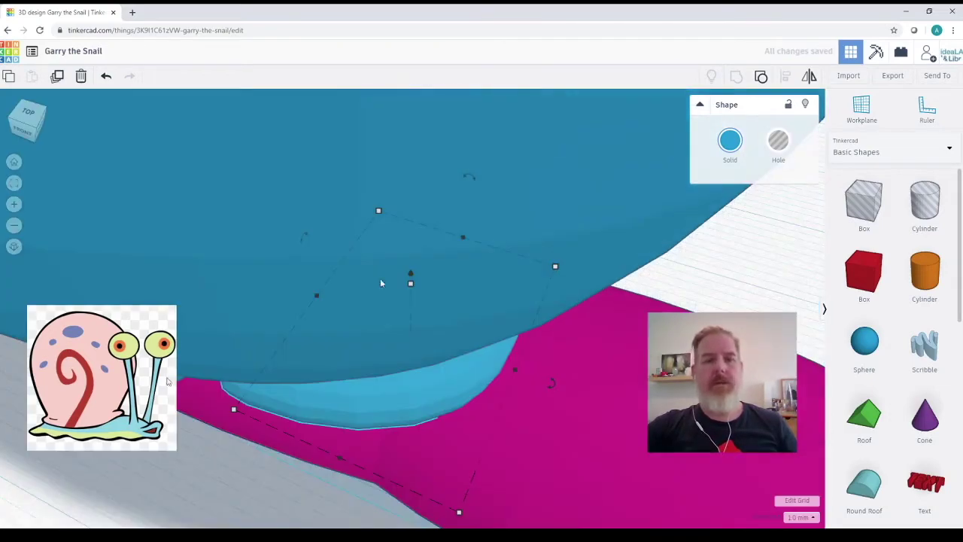
{"action": "scroll", "coordinate": [435, 322], "scroll_direction": "down", "scroll_amount": 2}
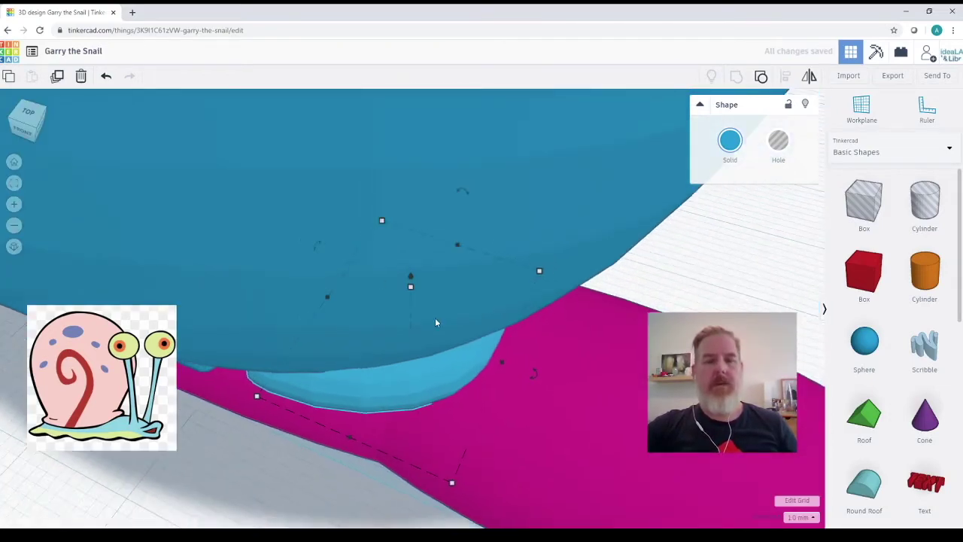
{"action": "scroll", "coordinate": [435, 323], "scroll_direction": "down", "scroll_amount": 3}
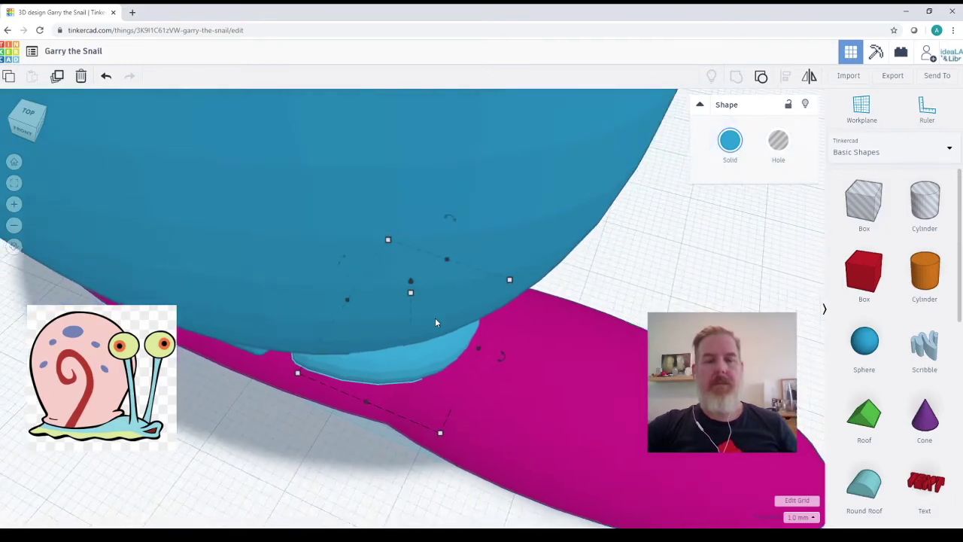
{"action": "scroll", "coordinate": [421, 369], "scroll_direction": "down", "scroll_amount": 3}
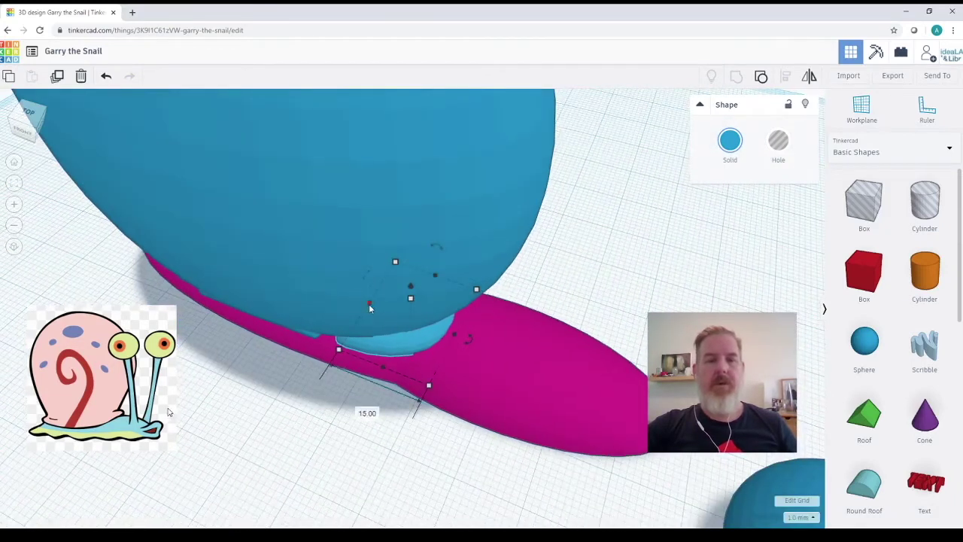
{"action": "left_click_drag", "start_coordinate": [370, 307], "coordinate": [354, 303]}
{"action": "left_click", "coordinate": [289, 428]}
{"action": "right_click_drag", "start_coordinate": [289, 428], "coordinate": [373, 401]}
{"action": "left_click", "coordinate": [392, 349]}
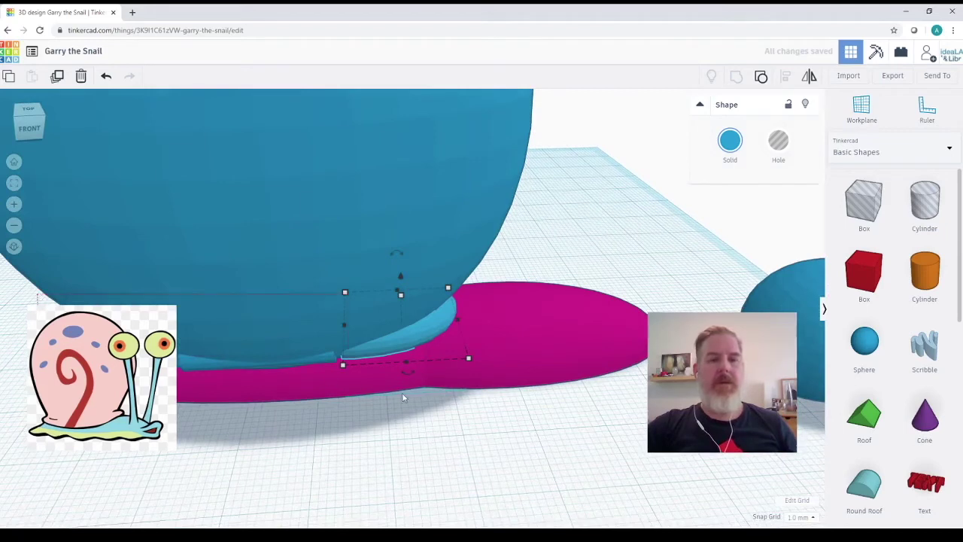
{"action": "key", "text": "ctrl+a"}
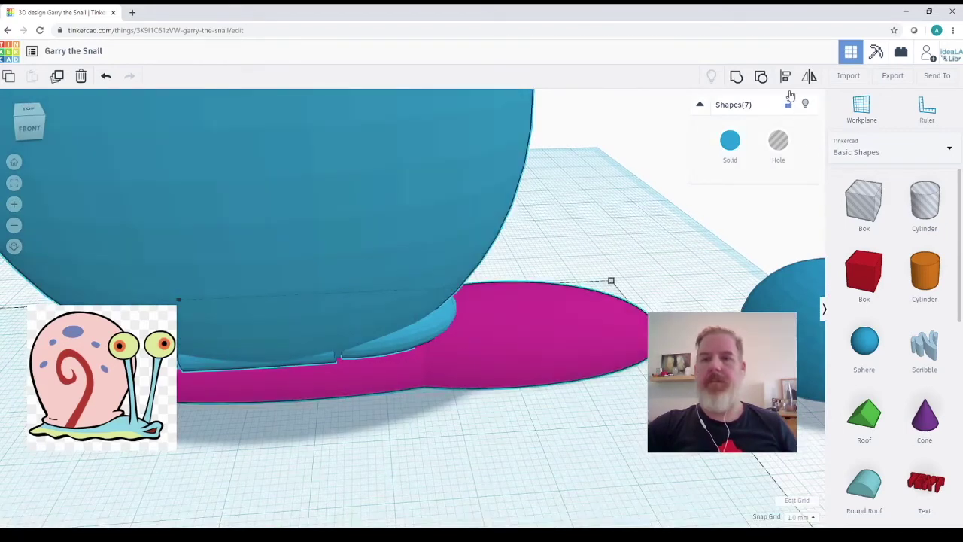
Step: Align all the snail parts to one another
{"action": "left_click", "coordinate": [786, 78]}
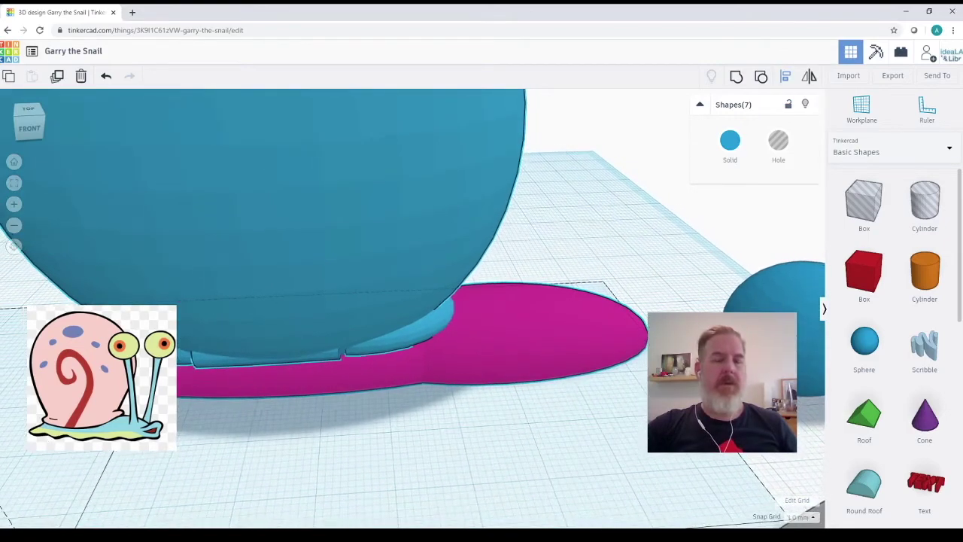
{"action": "left_click", "coordinate": [203, 343]}
{"action": "scroll", "coordinate": [203, 343], "scroll_direction": "down", "scroll_amount": 1}
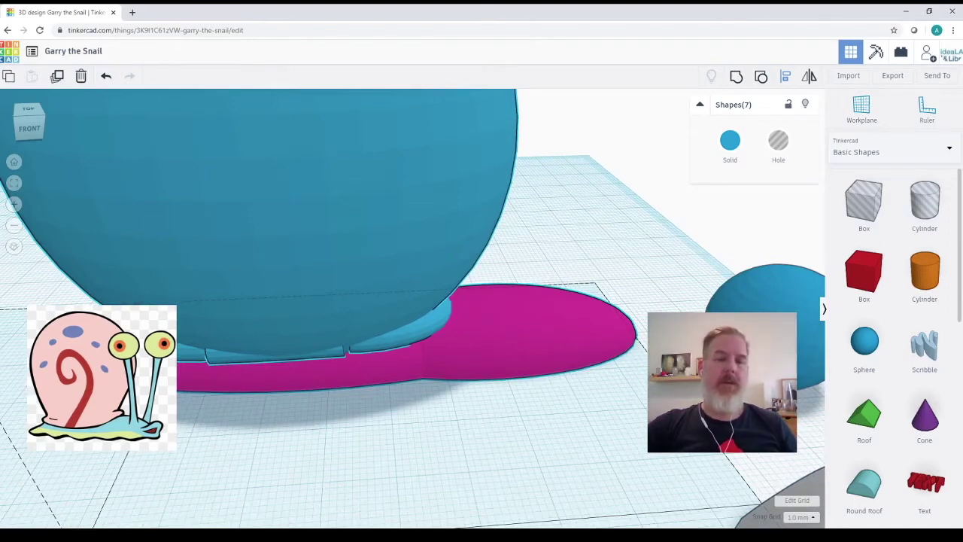
{"action": "scroll", "coordinate": [362, 270], "scroll_direction": "down", "scroll_amount": 2}
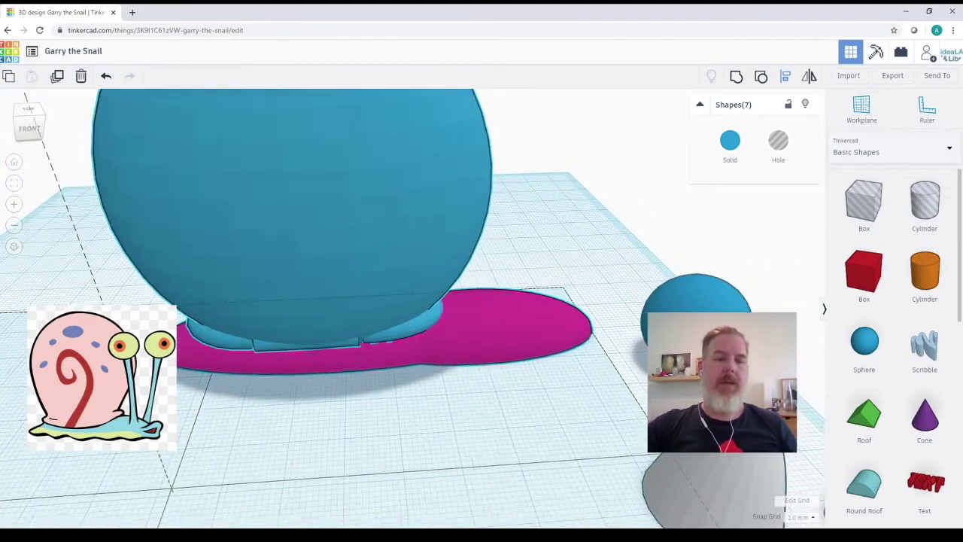
{"action": "scroll", "coordinate": [179, 383], "scroll_direction": "down", "scroll_amount": 2}
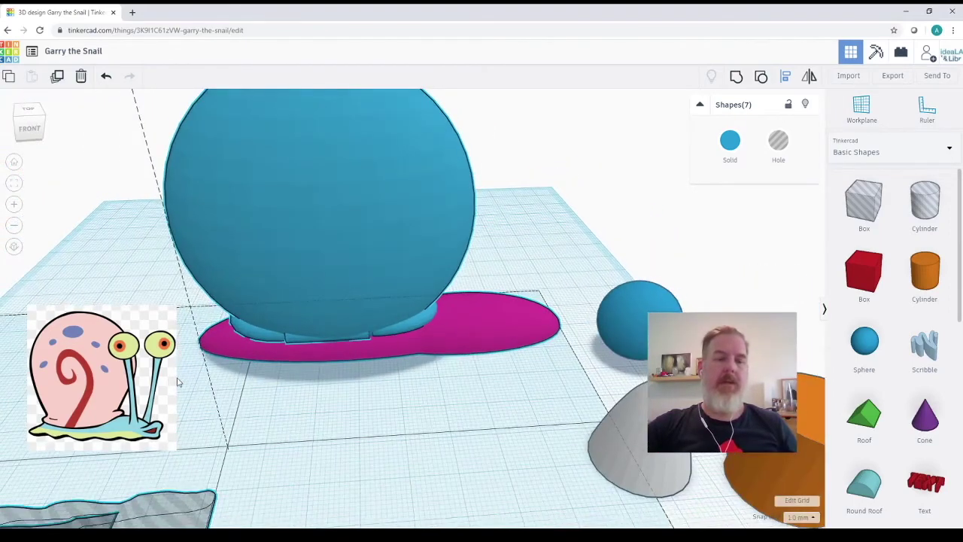
{"action": "left_click", "coordinate": [144, 269]}
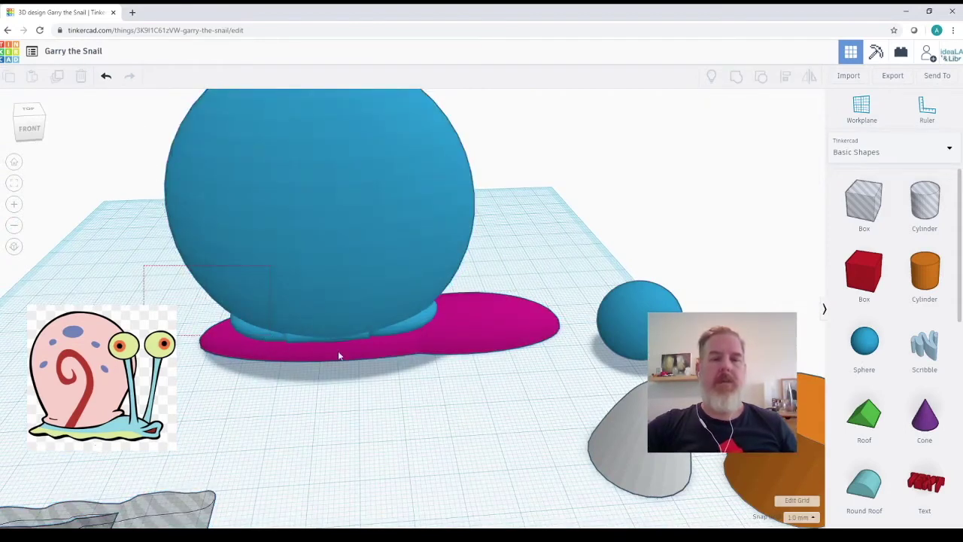
Step: Align the shell sphere, pink body and inner piece along their left side
{"action": "left_click_drag", "start_coordinate": [393, 366], "coordinate": [429, 371]}
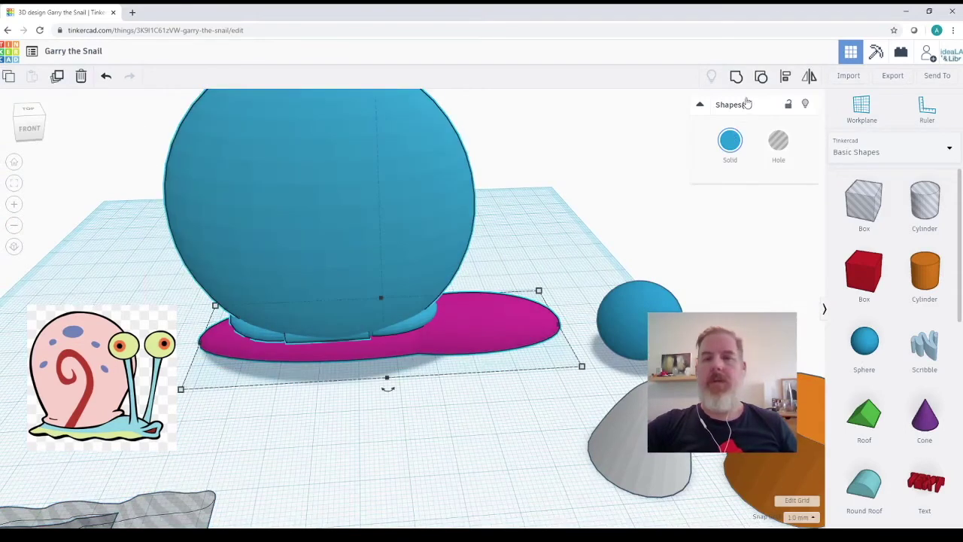
{"action": "left_click", "coordinate": [784, 76]}
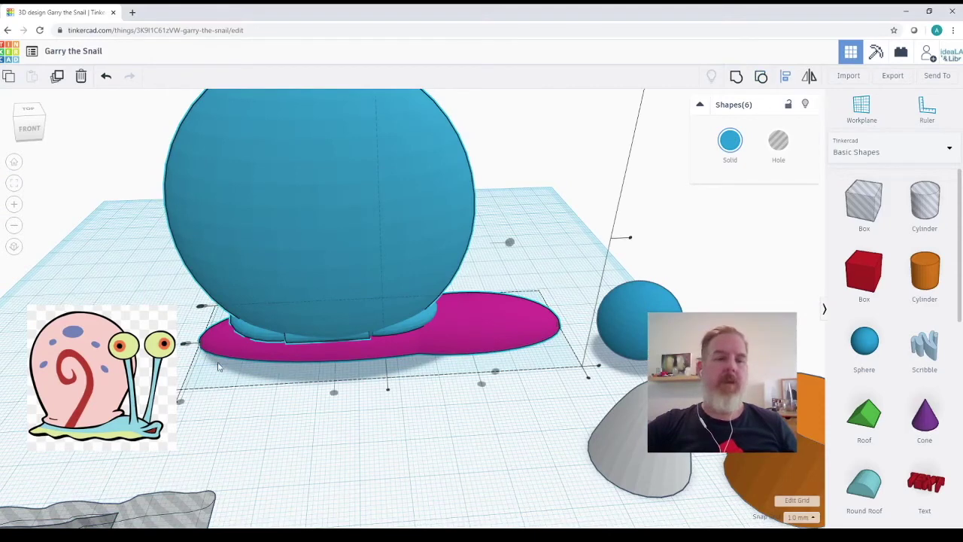
{"action": "left_click", "coordinate": [184, 344]}
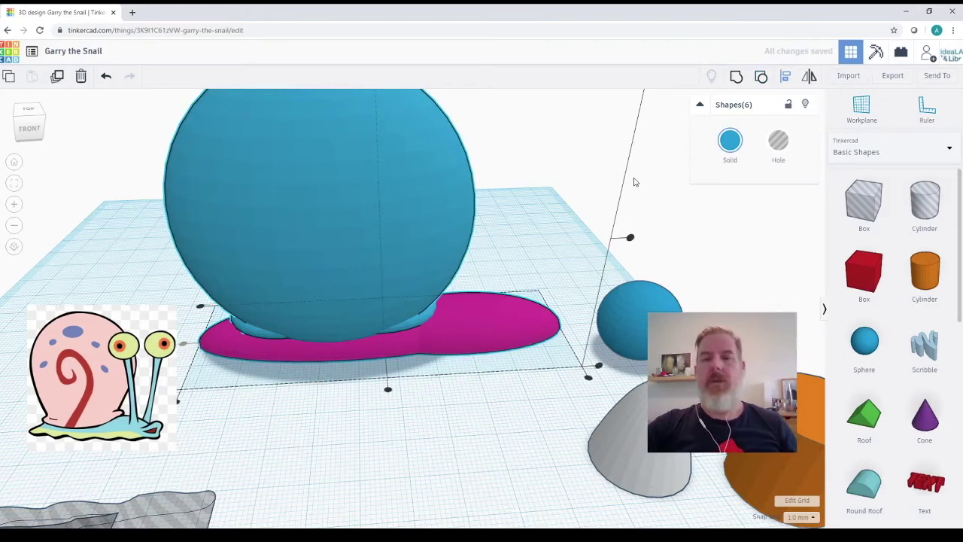
{"action": "left_click", "coordinate": [366, 465]}
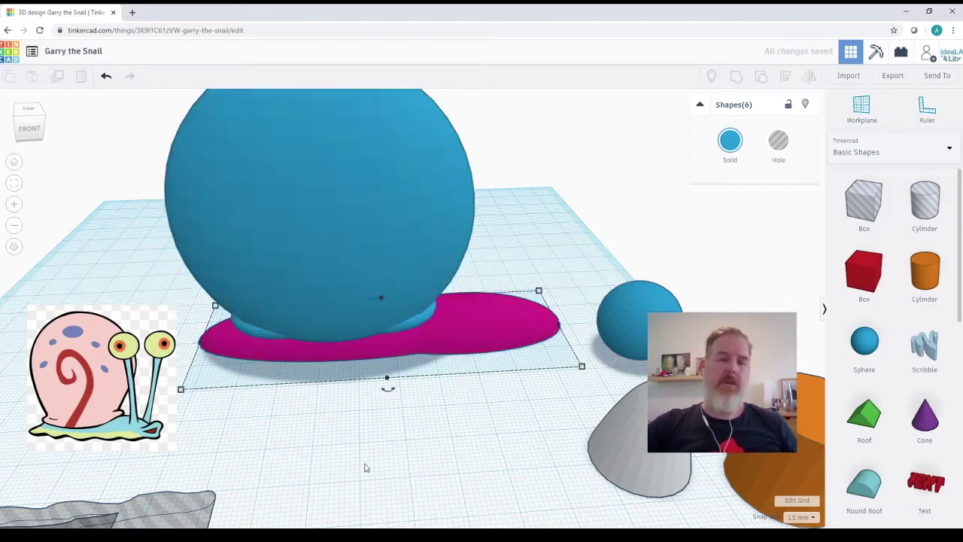
{"action": "left_click", "coordinate": [365, 468]}
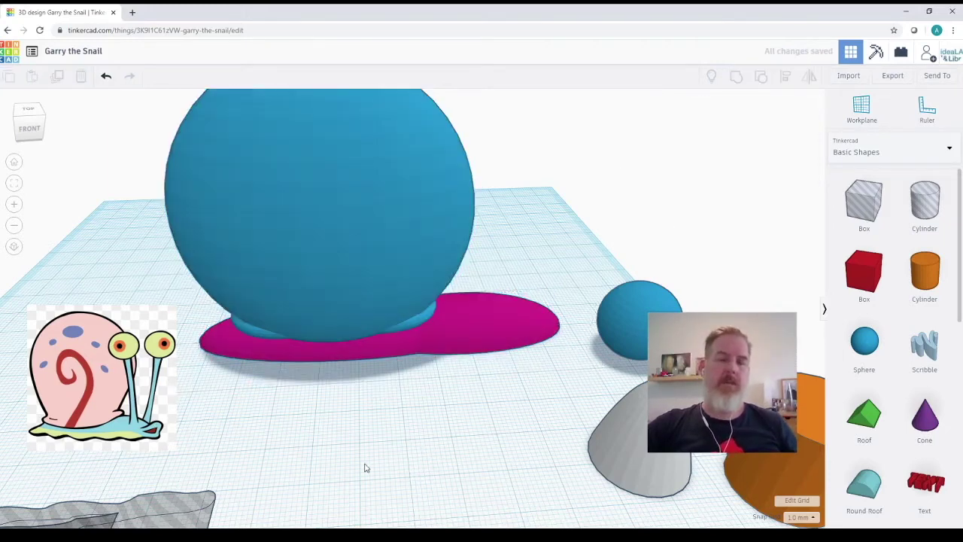
{"action": "left_click", "coordinate": [340, 290]}
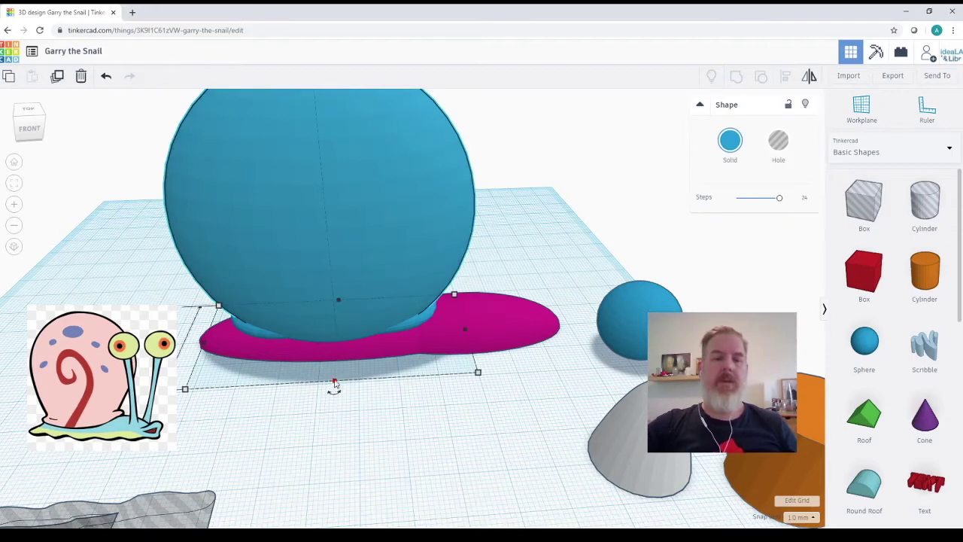
Step: Narrow the pink body from 35 to 32
{"action": "left_click_drag", "start_coordinate": [335, 383], "coordinate": [336, 378]}
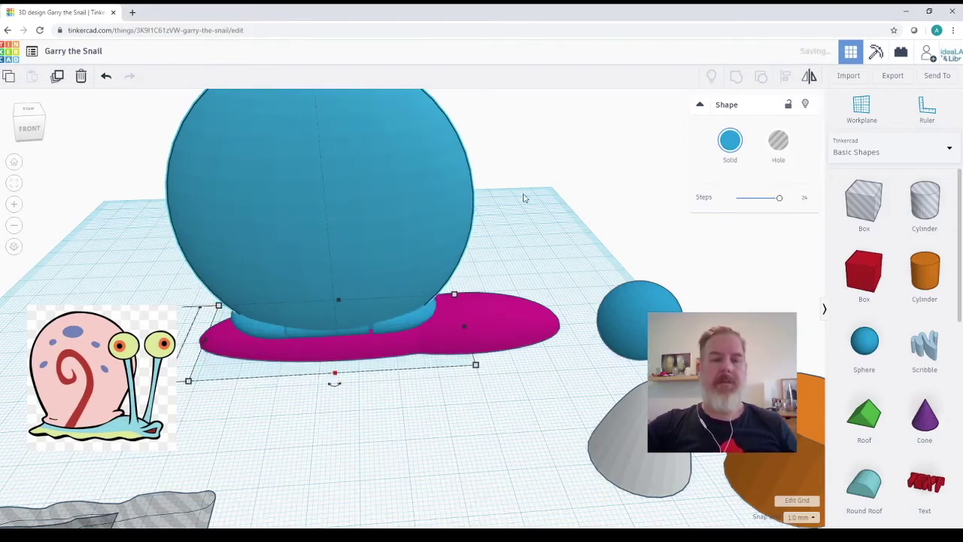
{"action": "right_click_drag", "start_coordinate": [525, 198], "coordinate": [62, 208]}
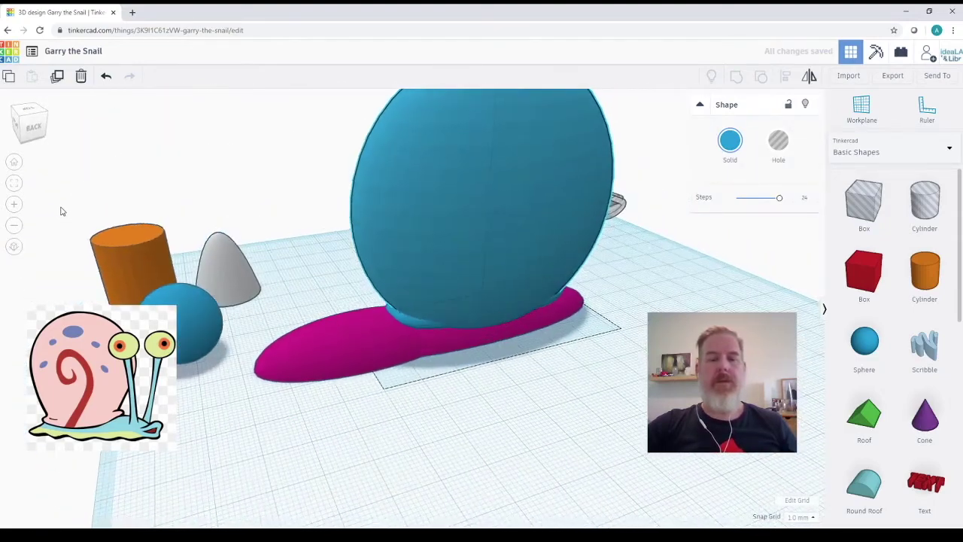
{"action": "mouse_move", "coordinate": [516, 359]}
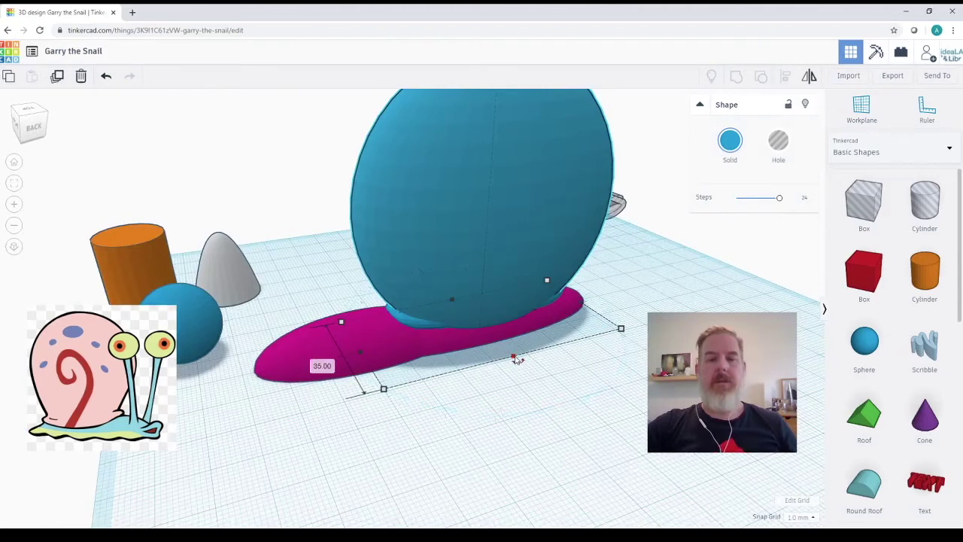
{"action": "left_click_drag", "start_coordinate": [516, 360], "coordinate": [514, 353]}
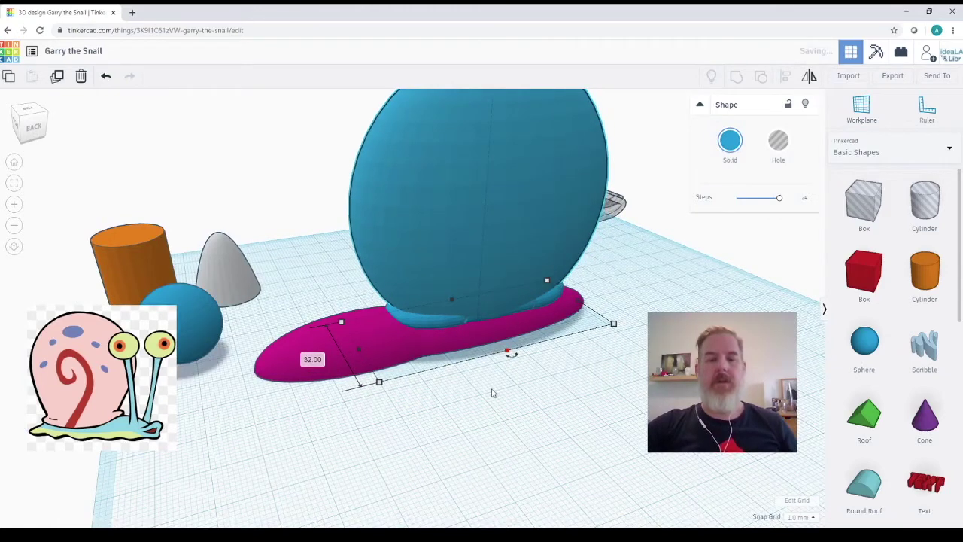
{"action": "key", "text": "Escape"}
Step: Widen the light-blue piece under the shell from 18 to 20
{"action": "left_click", "coordinate": [450, 325]}
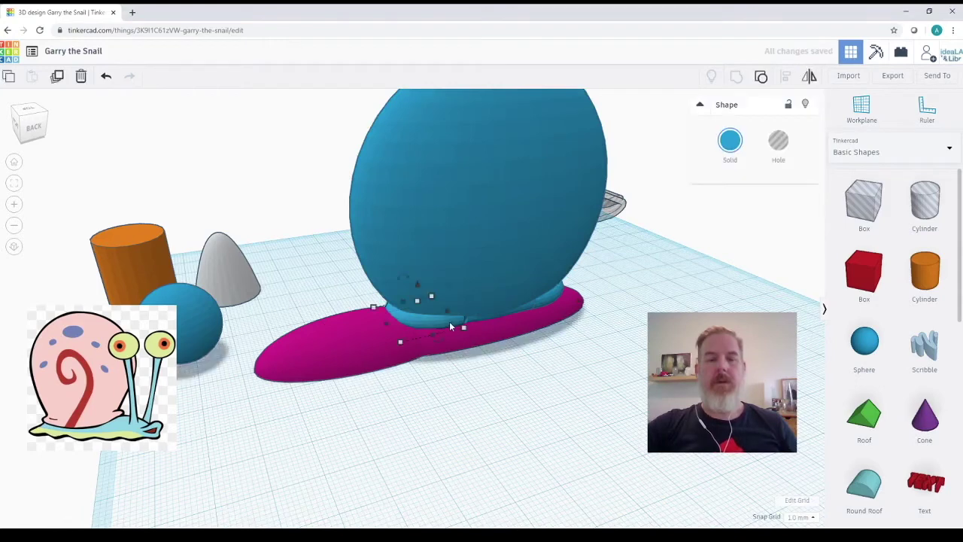
{"action": "mouse_move", "coordinate": [451, 310]}
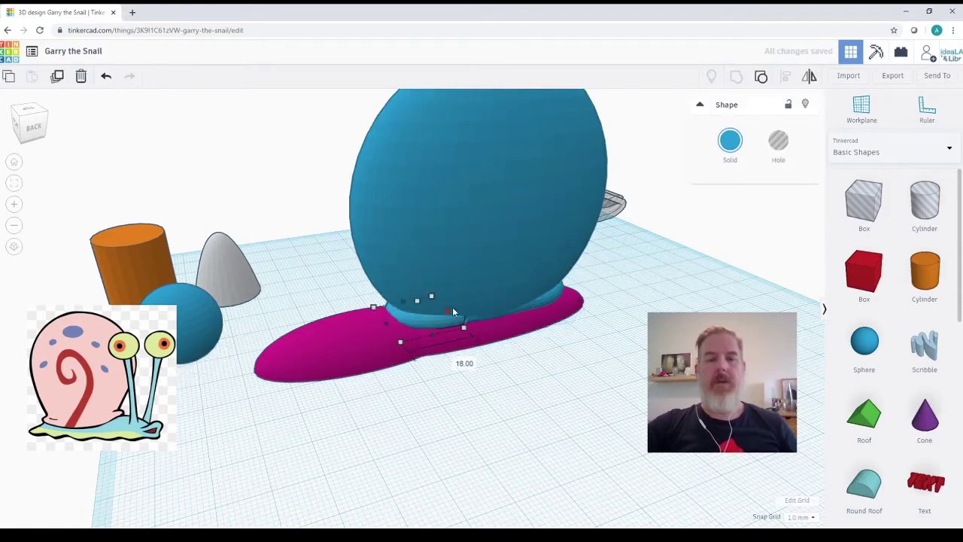
{"action": "left_click_drag", "start_coordinate": [452, 311], "coordinate": [450, 309]}
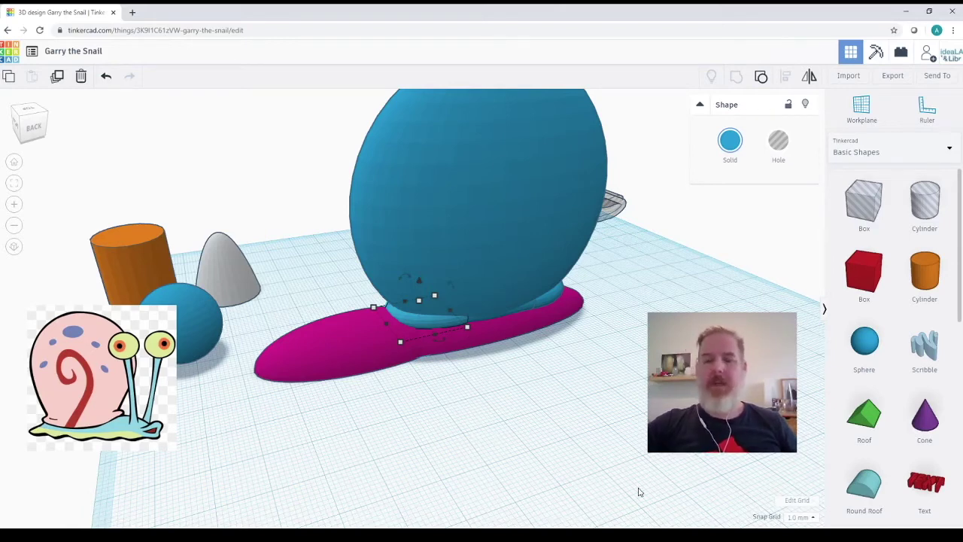
Step: Set the Snap Grid to 0.25 mm and move the orange cylinder toward the snail body
{"action": "left_click", "coordinate": [812, 518]}
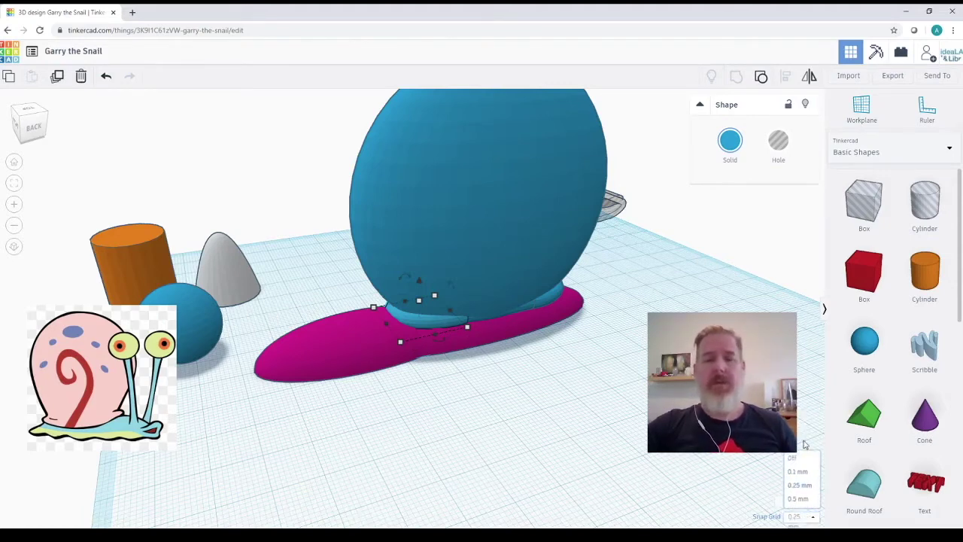
{"action": "left_click", "coordinate": [805, 443]}
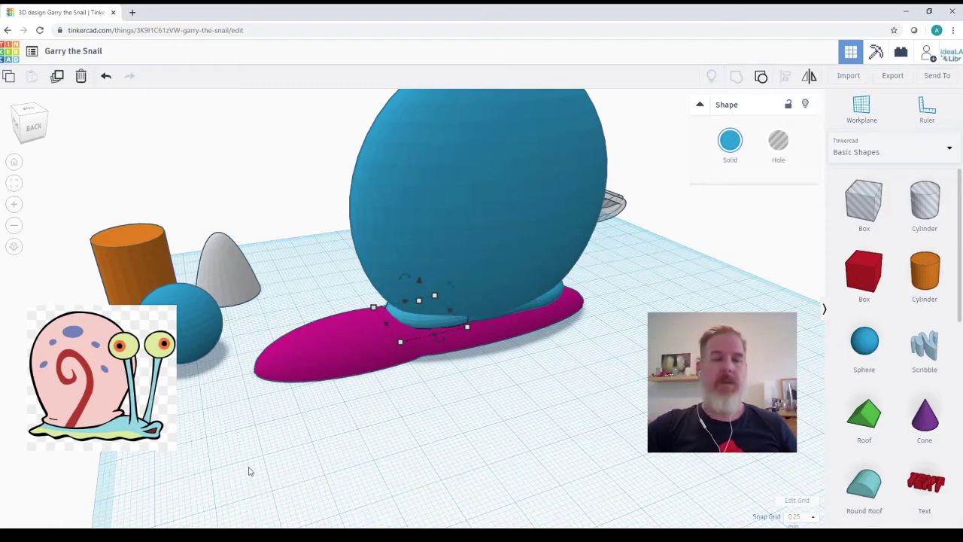
{"action": "left_click", "coordinate": [384, 483]}
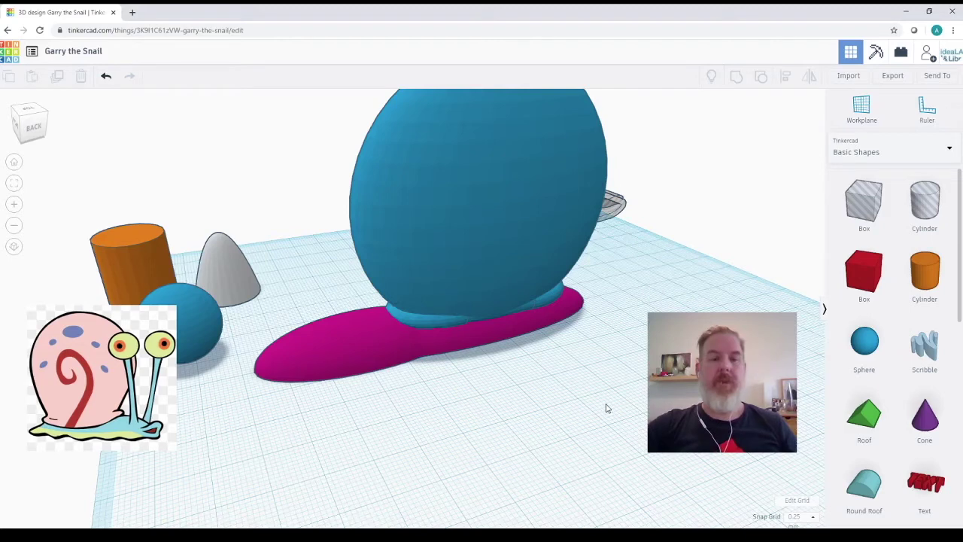
{"action": "left_click_drag", "start_coordinate": [139, 251], "coordinate": [326, 247]}
Step: Slim the orange cylinder to 6.50 across and 34.25 high, and set it on the pink body
{"action": "mouse_move", "coordinate": [316, 243]}
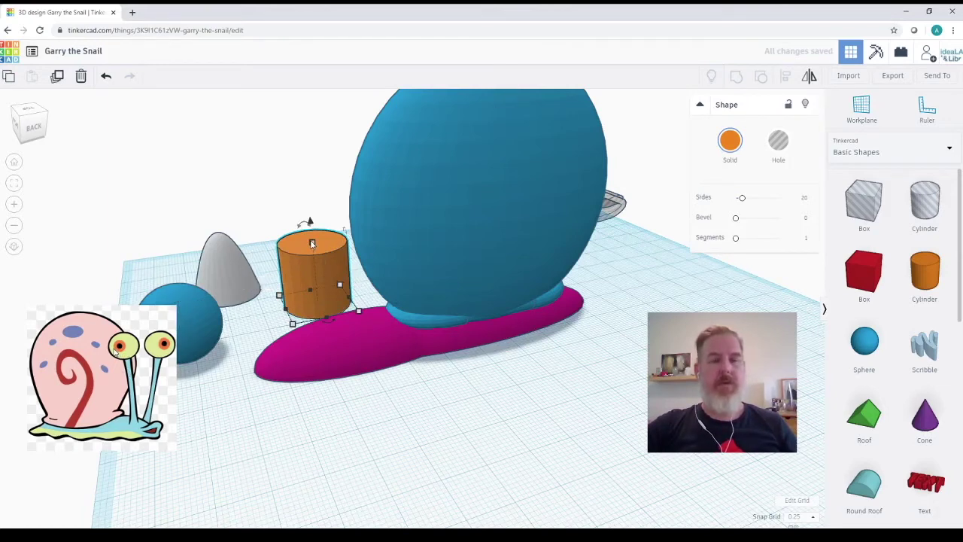
{"action": "left_click_drag", "start_coordinate": [313, 245], "coordinate": [304, 174], "text": "shift"}
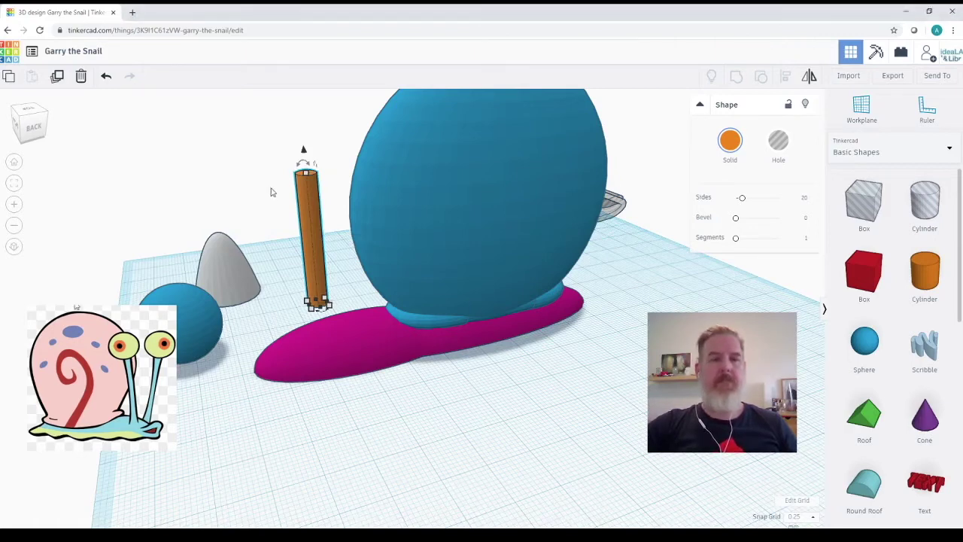
{"action": "mouse_move", "coordinate": [305, 174]}
{"action": "left_click_drag", "start_coordinate": [305, 175], "coordinate": [304, 150]}
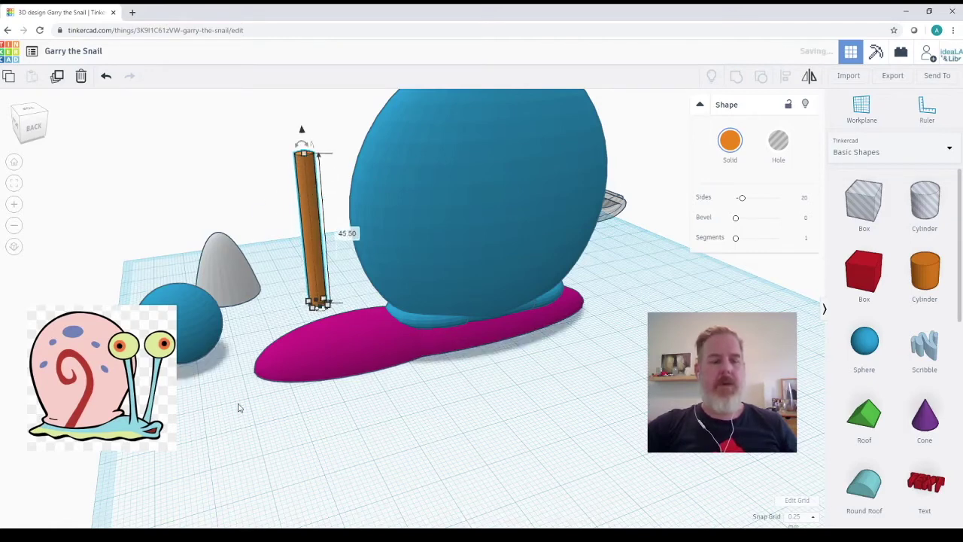
{"action": "left_click", "coordinate": [365, 412]}
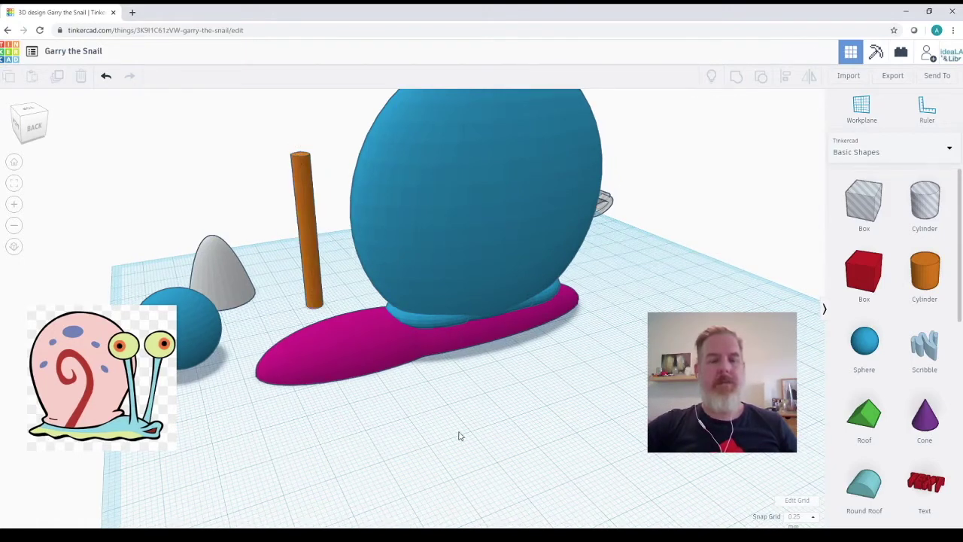
{"action": "left_click_drag", "start_coordinate": [314, 266], "coordinate": [299, 332]}
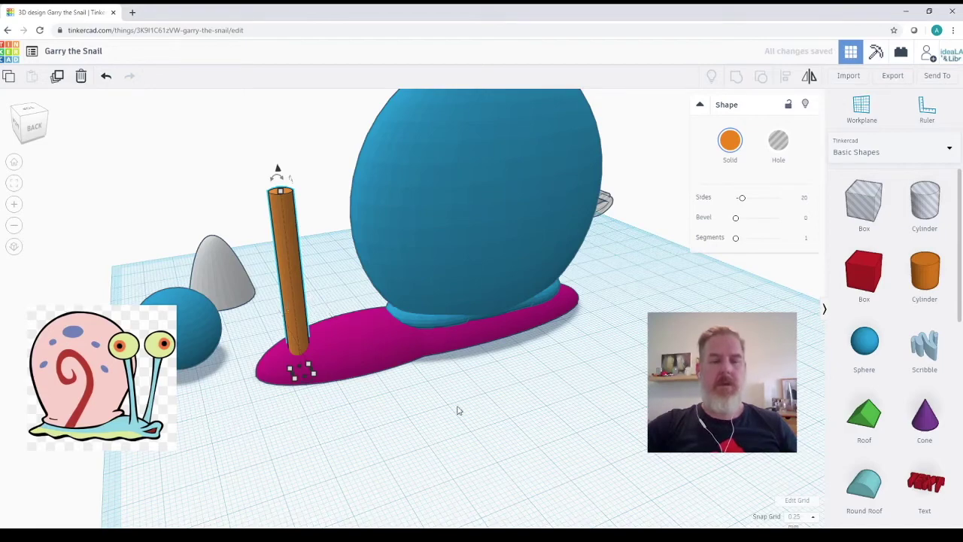
{"action": "left_click", "coordinate": [480, 410]}
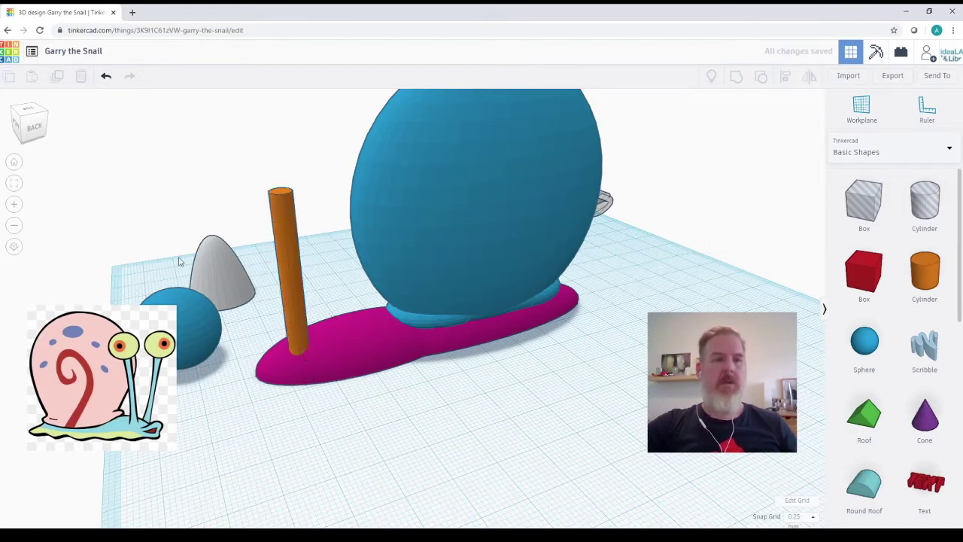
Step: Tilt the orange stalk a few degrees and set its height to 42.05
{"action": "left_click", "coordinate": [44, 134]}
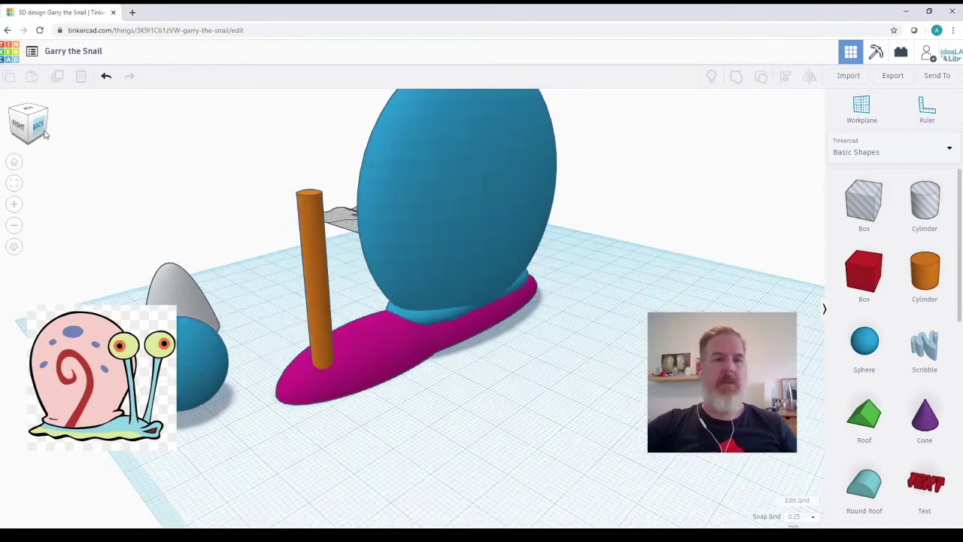
{"action": "left_click", "coordinate": [325, 219]}
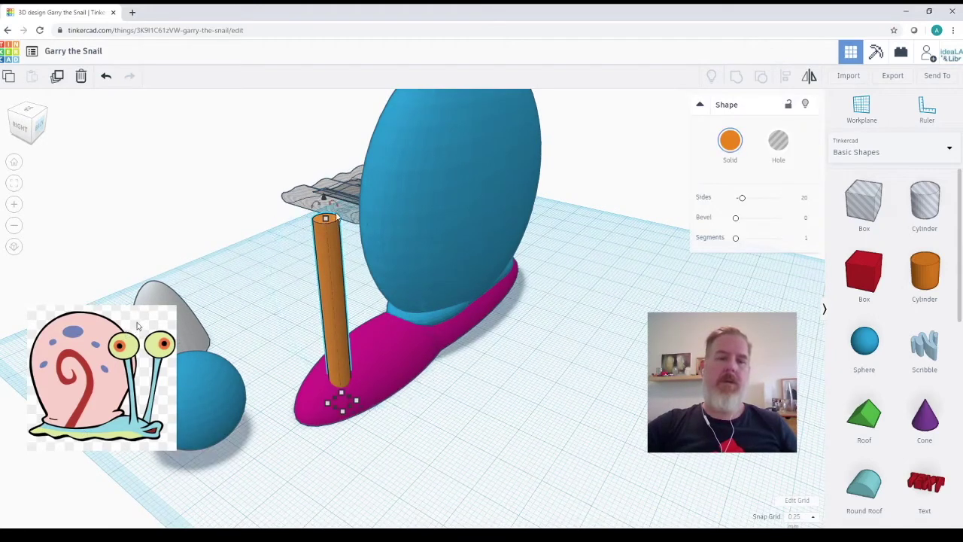
{"action": "left_click_drag", "start_coordinate": [336, 212], "coordinate": [291, 199]}
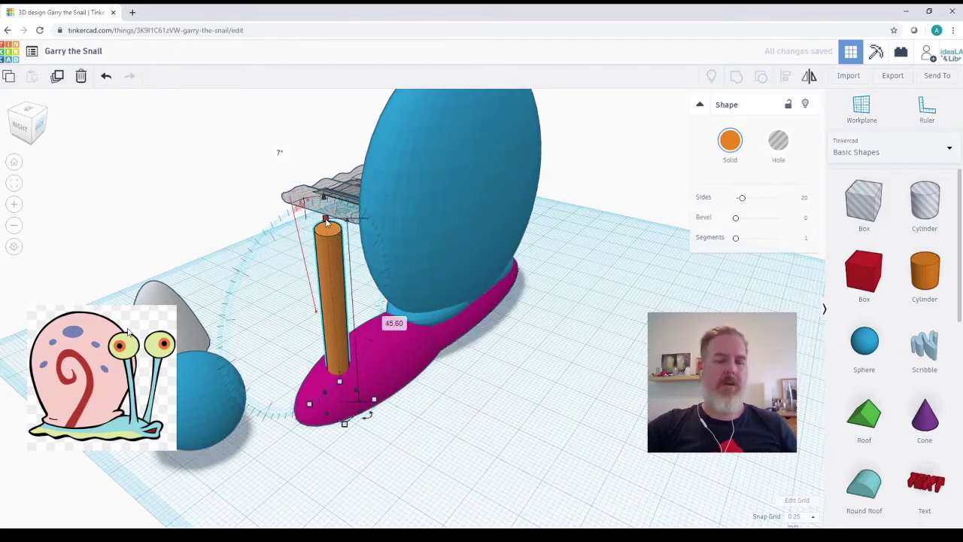
{"action": "left_click_drag", "start_coordinate": [326, 223], "coordinate": [329, 250]}
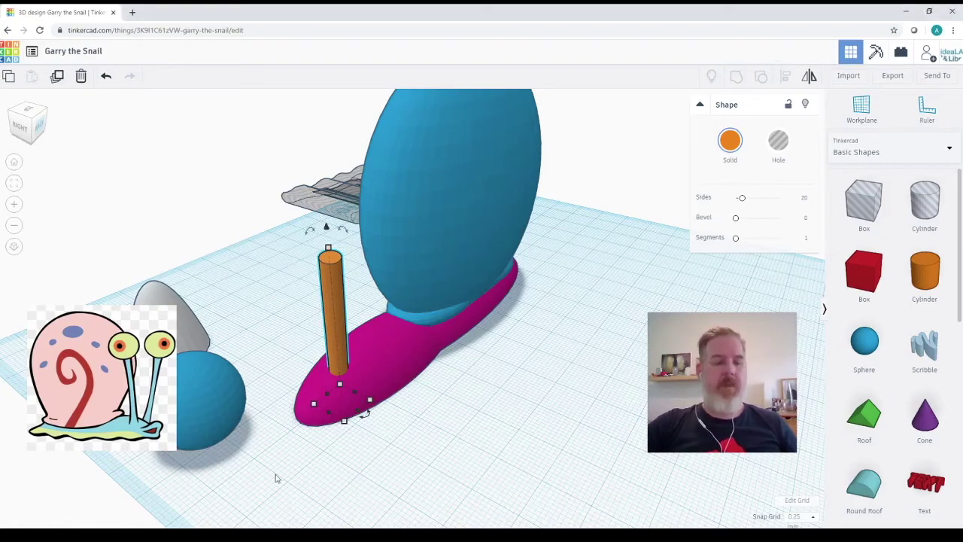
Step: Stretch the orange stalk taller, to about 58.8 mm, and nudge it right
{"action": "right_click_drag", "start_coordinate": [284, 493], "coordinate": [592, 273]}
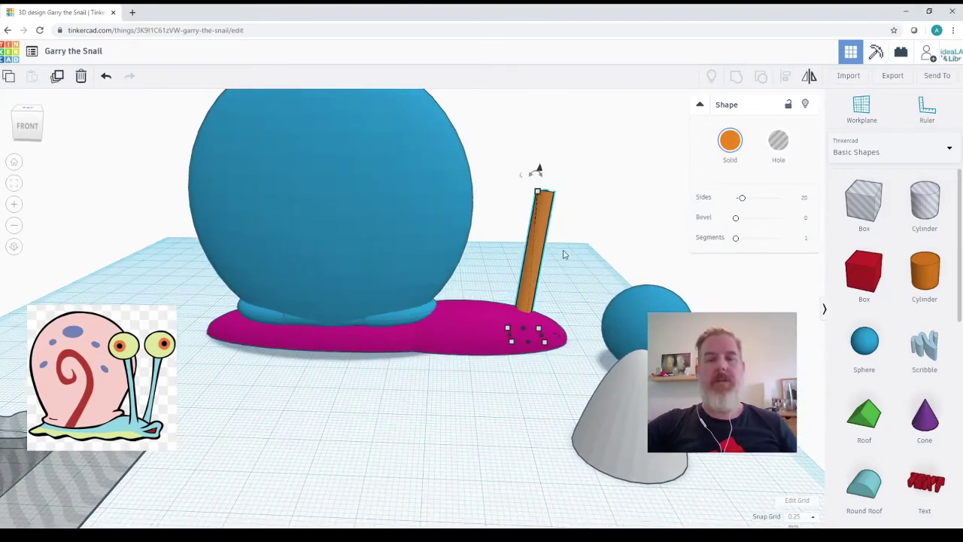
{"action": "left_click", "coordinate": [564, 255]}
{"action": "left_click", "coordinate": [542, 227]}
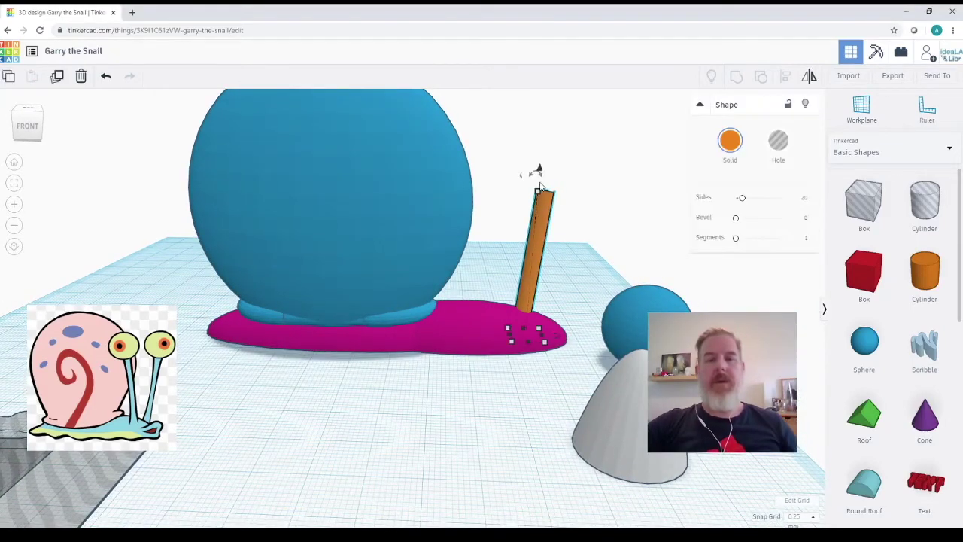
{"action": "left_click_drag", "start_coordinate": [539, 192], "coordinate": [543, 106]}
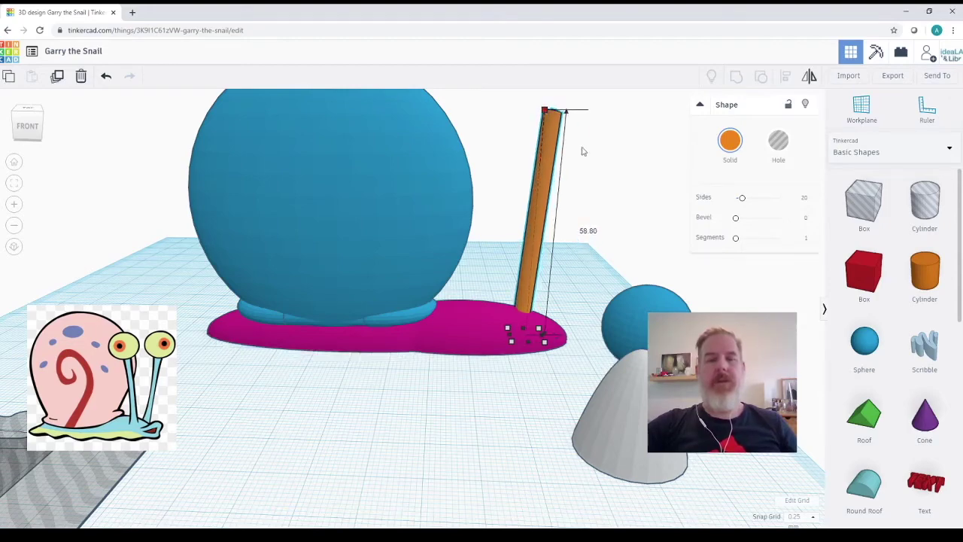
{"action": "right_click_drag", "start_coordinate": [625, 206], "coordinate": [439, 238]}
{"action": "key", "text": "Right"}
{"action": "key", "text": "Right"}
{"action": "key", "text": "Right"}
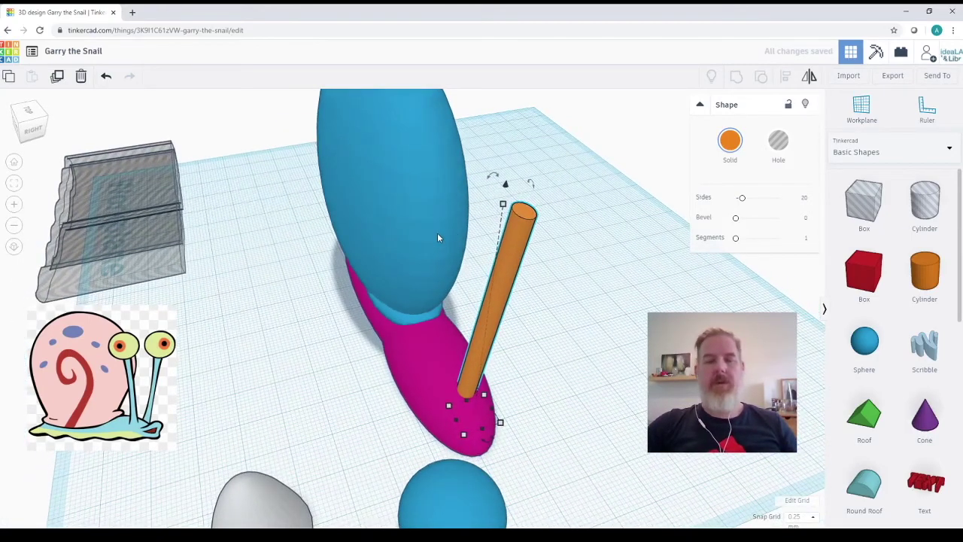
Step: Duplicate the orange stalk and mirror the copy so it leans the other way
{"action": "key", "text": "Right"}
{"action": "key", "text": "Right"}
{"action": "key", "text": "Right"}
{"action": "key", "text": "Right"}
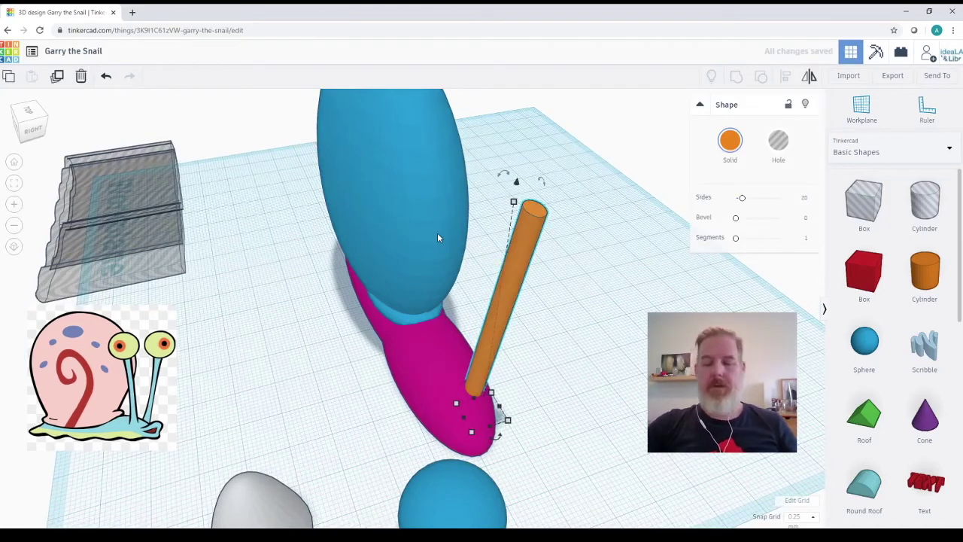
{"action": "key", "text": "ctrl+d"}
{"action": "key", "text": "Left"}
{"action": "key", "text": "Left"}
{"action": "key", "text": "Left"}
{"action": "key", "text": "Left"}
{"action": "key", "text": "Left"}
{"action": "key", "text": "Left"}
{"action": "key", "text": "Left"}
{"action": "key", "text": "Left"}
{"action": "key", "text": "Left"}
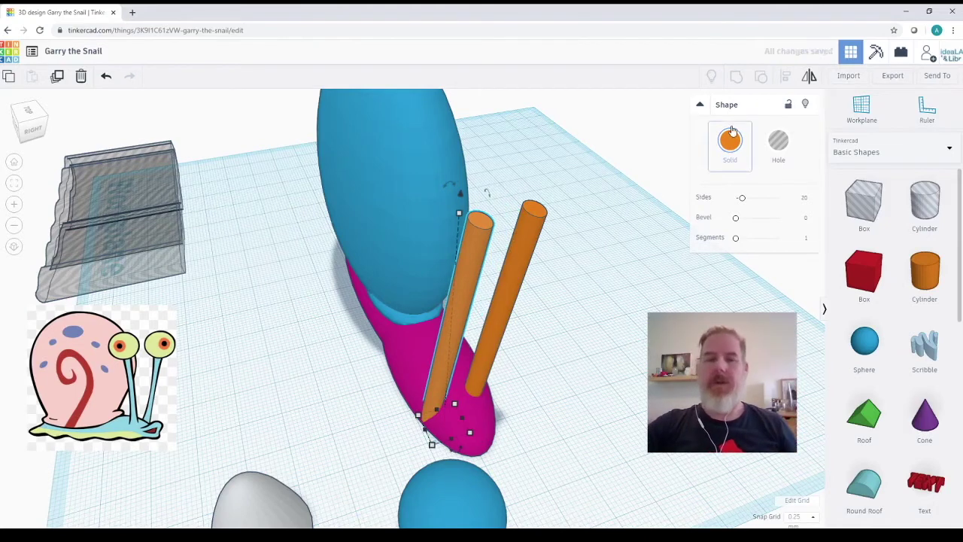
{"action": "left_click", "coordinate": [808, 78]}
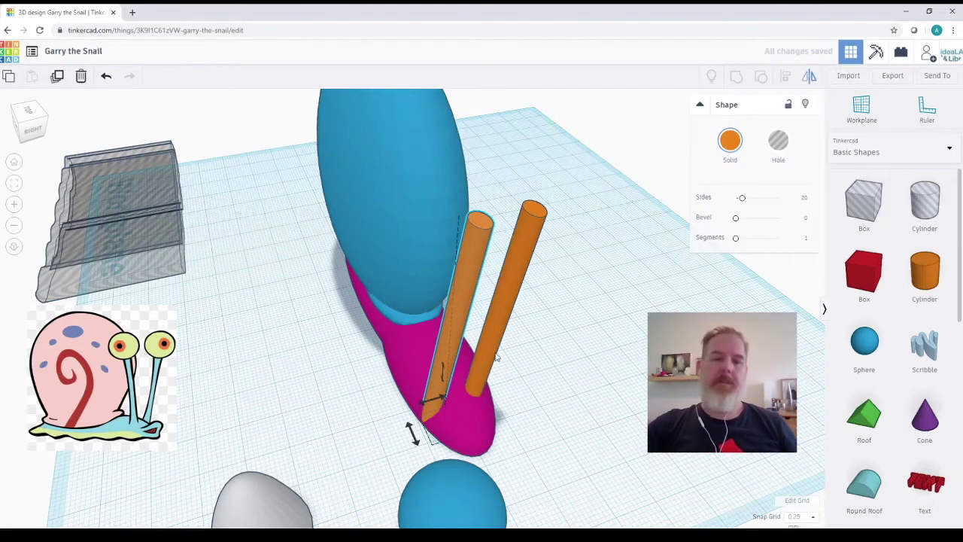
{"action": "left_click", "coordinate": [432, 404]}
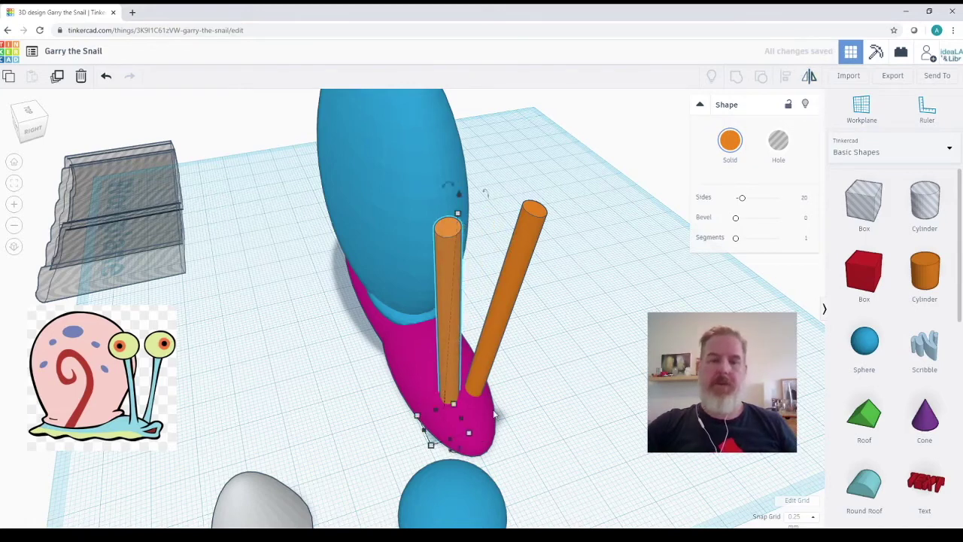
Step: Nudge the mirrored stalk left and up into place beside the first one
{"action": "key", "text": "Left"}
{"action": "key", "text": "Left"}
{"action": "key", "text": "Left"}
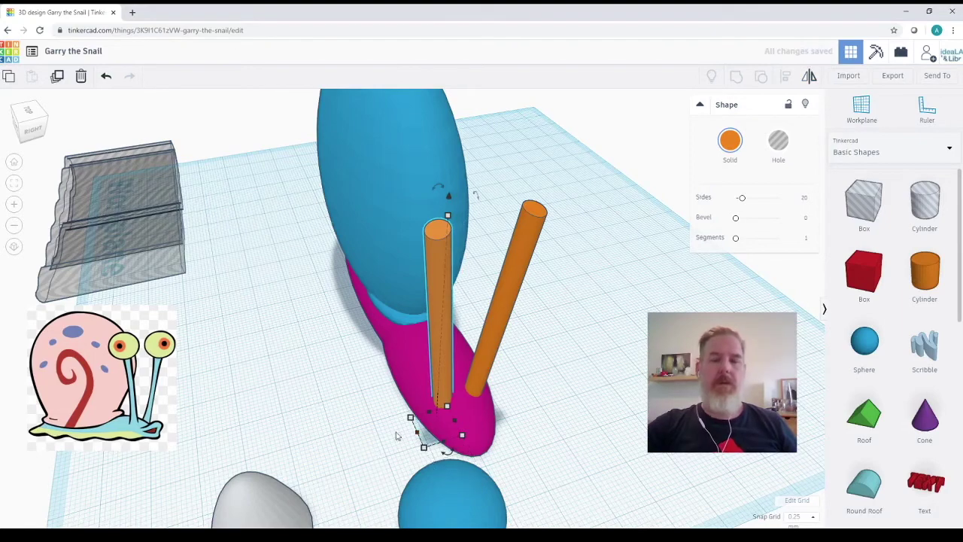
{"action": "right_click_drag", "start_coordinate": [398, 435], "coordinate": [477, 443]}
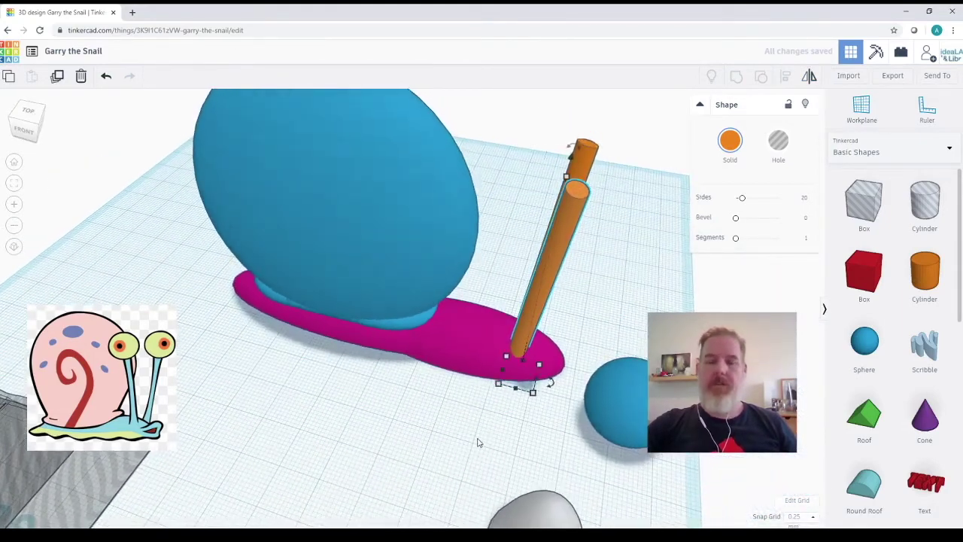
{"action": "key", "text": "Up"}
{"action": "key", "text": "Up"}
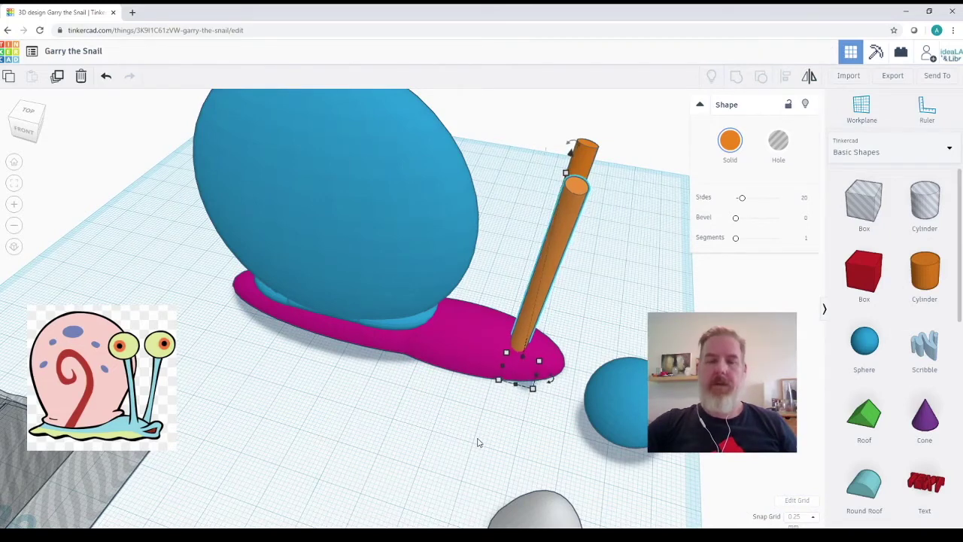
{"action": "key", "text": "Left"}
{"action": "key", "text": "Left"}
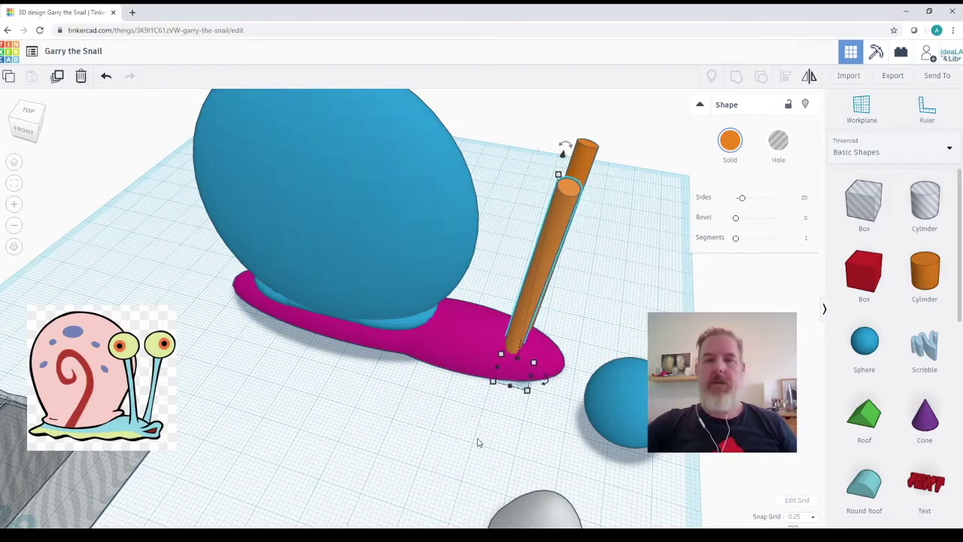
{"action": "key", "text": "Left"}
{"action": "key", "text": "Left"}
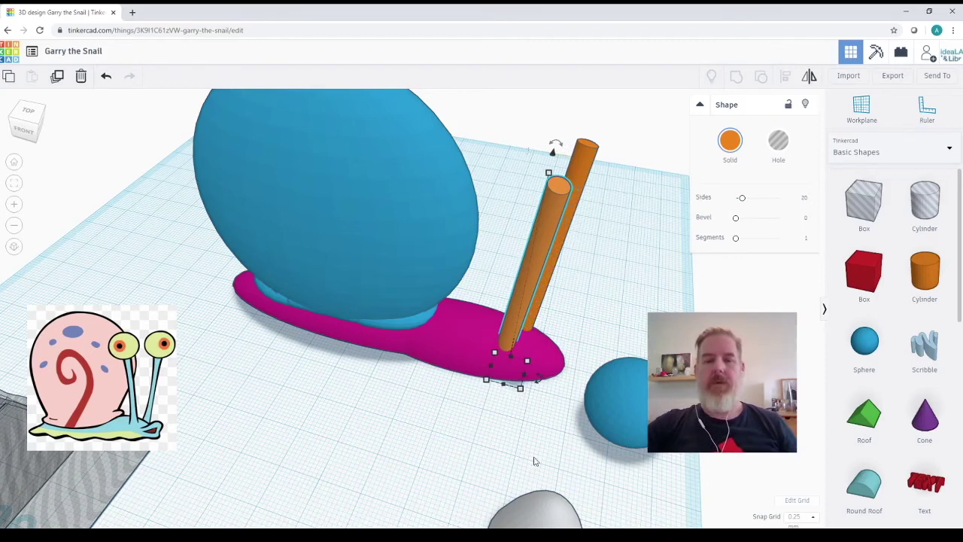
{"action": "left_click", "coordinate": [612, 403]}
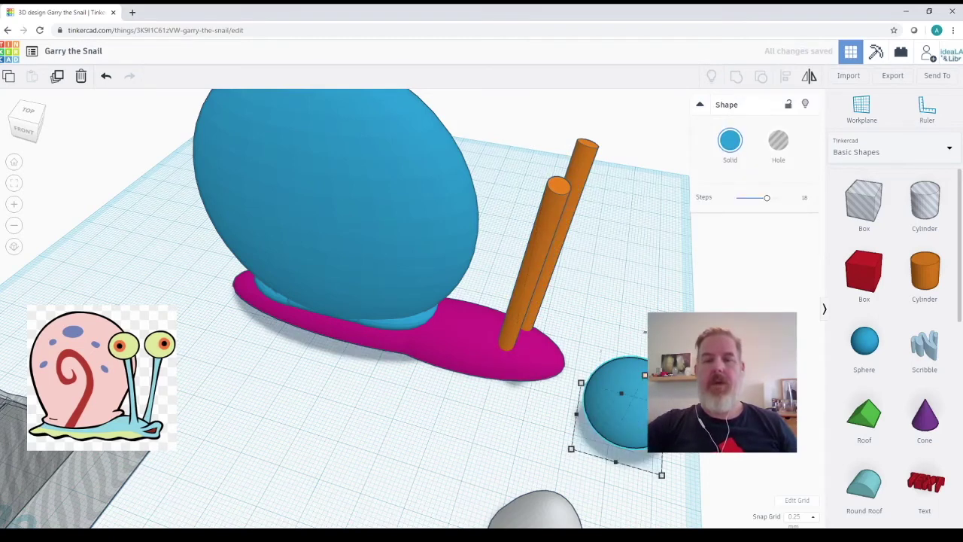
Step: Raise the blue sphere 37.50 above the workplane and shrink it to 16.25 across
{"action": "left_click_drag", "start_coordinate": [654, 355], "coordinate": [726, 217]}
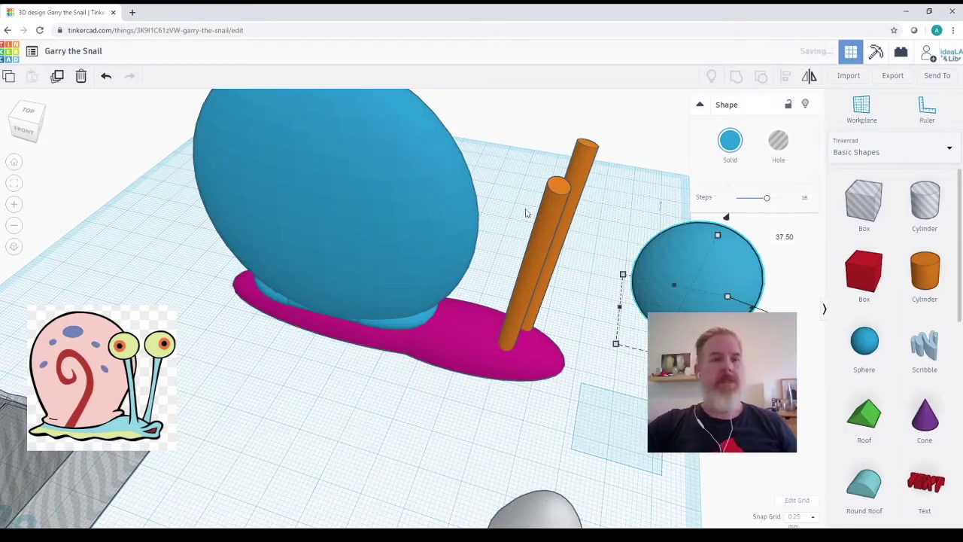
{"action": "left_click", "coordinate": [14, 162]}
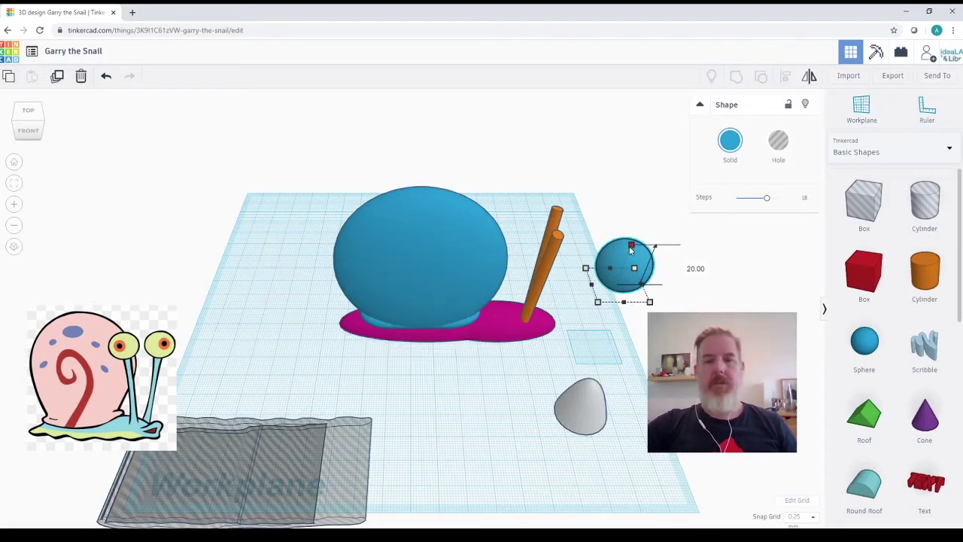
{"action": "left_click_drag", "start_coordinate": [632, 246], "coordinate": [569, 283], "text": "shift"}
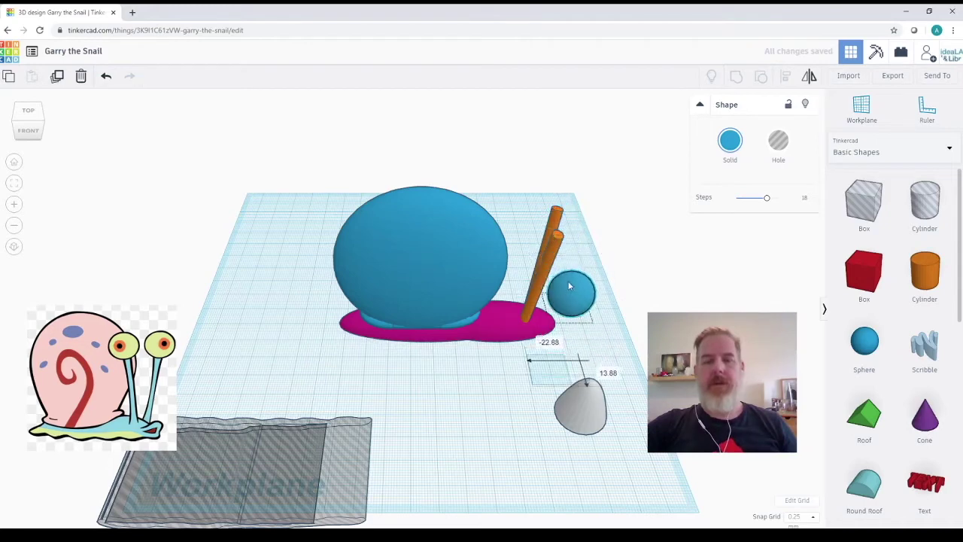
Step: Set the blue sphere on the tip of an orange stalk as an eyeball
{"action": "left_click_drag", "start_coordinate": [568, 281], "coordinate": [589, 227]}
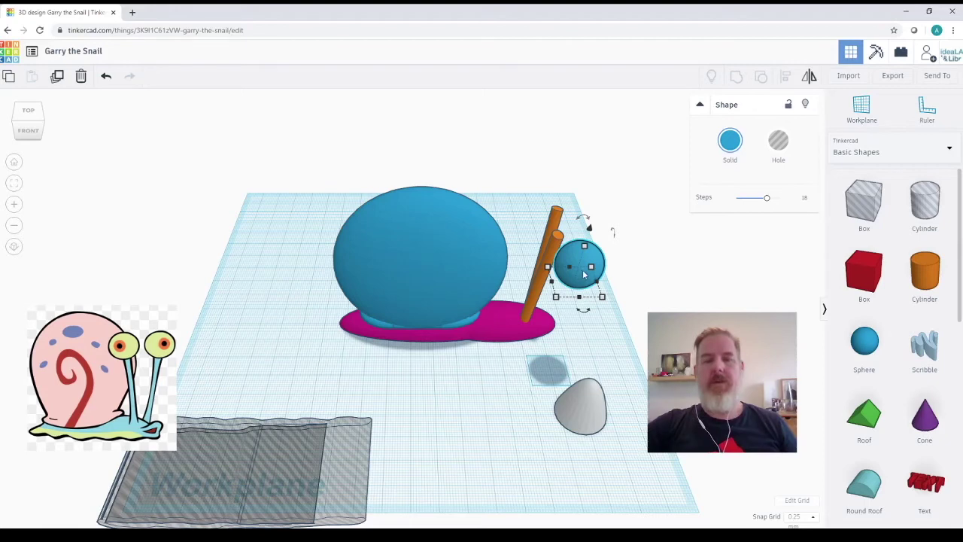
{"action": "left_click_drag", "start_coordinate": [584, 282], "coordinate": [561, 223]}
{"action": "right_click_drag", "start_coordinate": [662, 260], "coordinate": [454, 235]}
{"action": "left_click", "coordinate": [454, 236]}
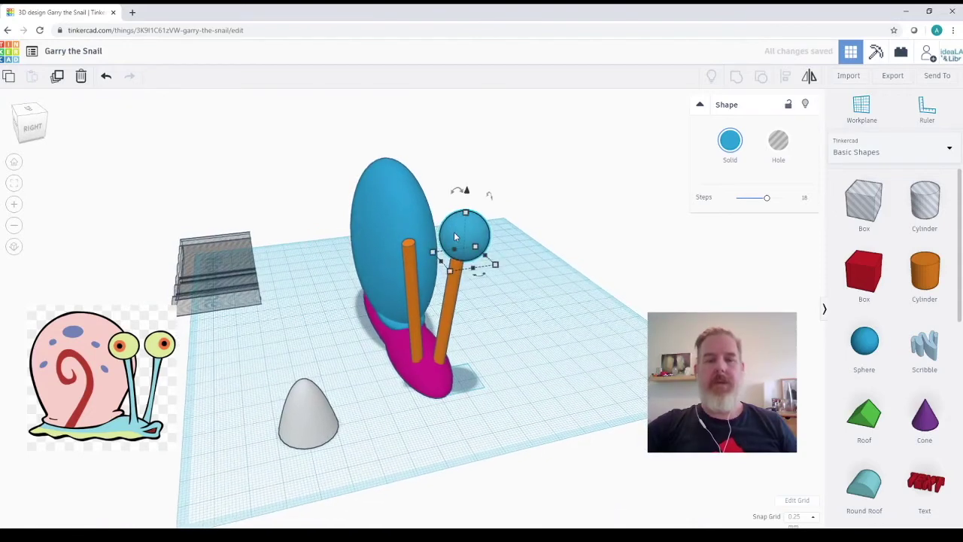
{"action": "left_click_drag", "start_coordinate": [455, 237], "coordinate": [453, 237]}
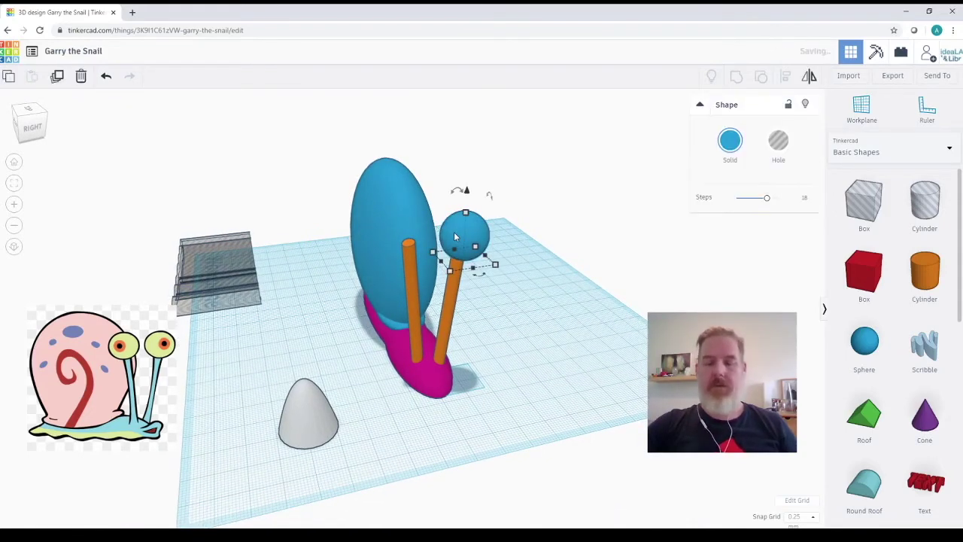
Step: Duplicate the eyeball and nudge the copy onto the other stalk's tip
{"action": "key", "text": "ctrl+d"}
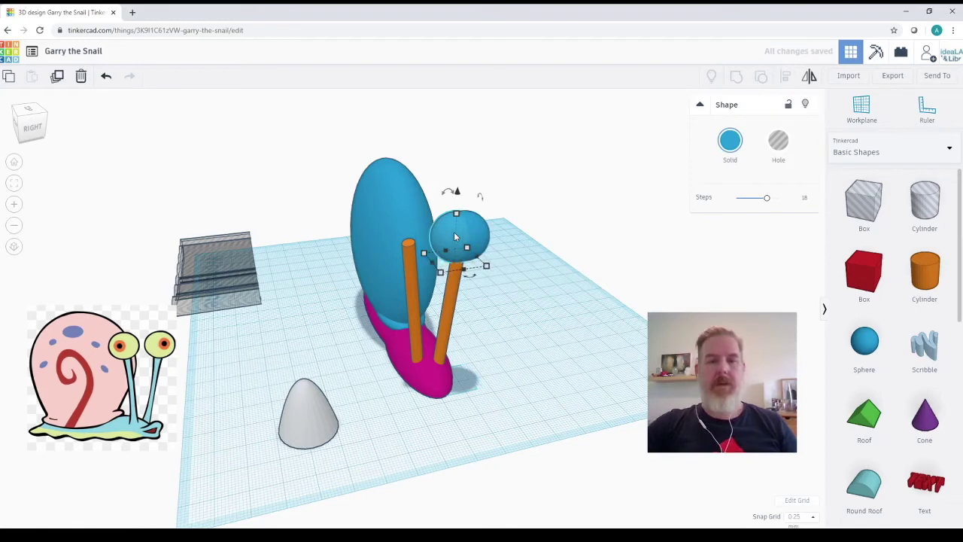
{"action": "key", "text": "Left"}
{"action": "key", "text": "Left"}
{"action": "key", "text": "Left"}
{"action": "key", "text": "Left"}
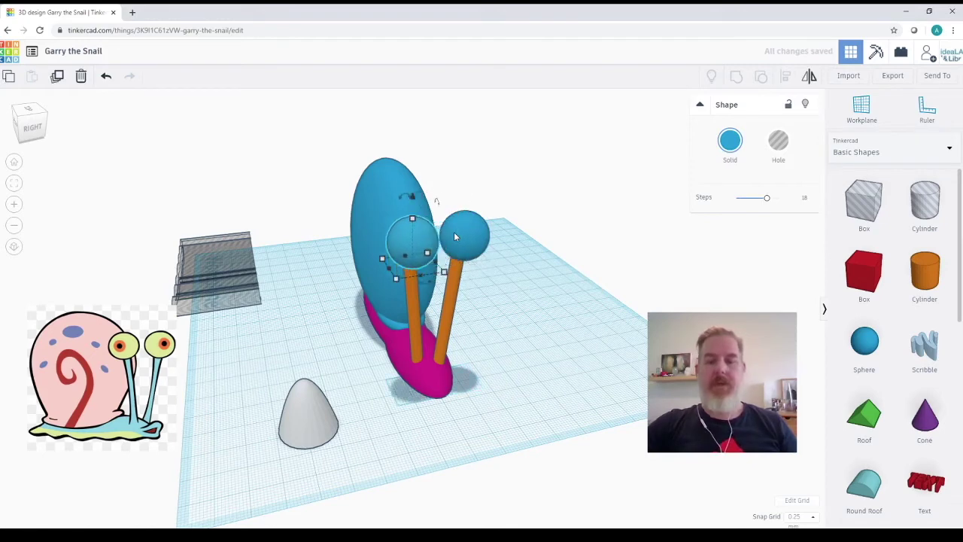
{"action": "key", "text": "Left"}
{"action": "key", "text": "Left"}
{"action": "key", "text": "Left"}
{"action": "key", "text": "Left"}
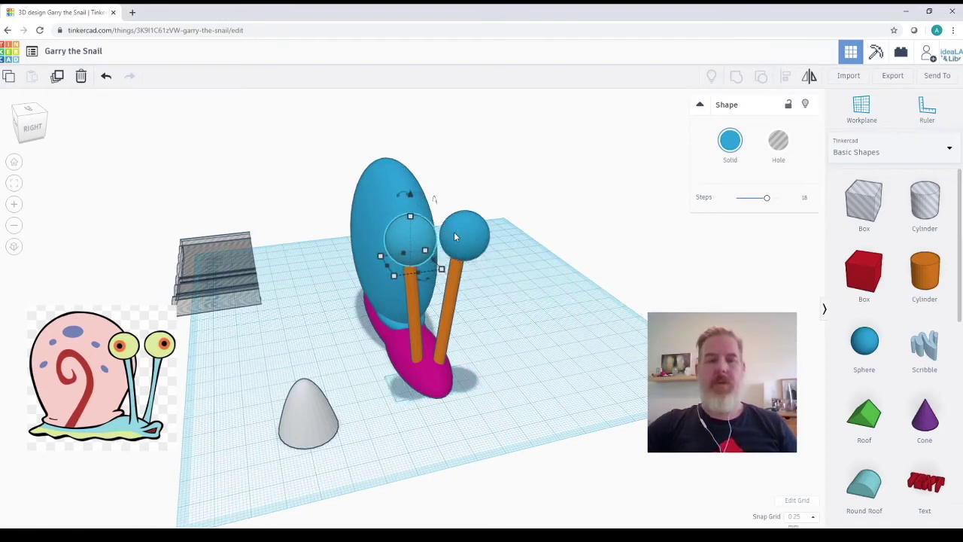
{"action": "key", "text": "Down"}
{"action": "key", "text": "Down"}
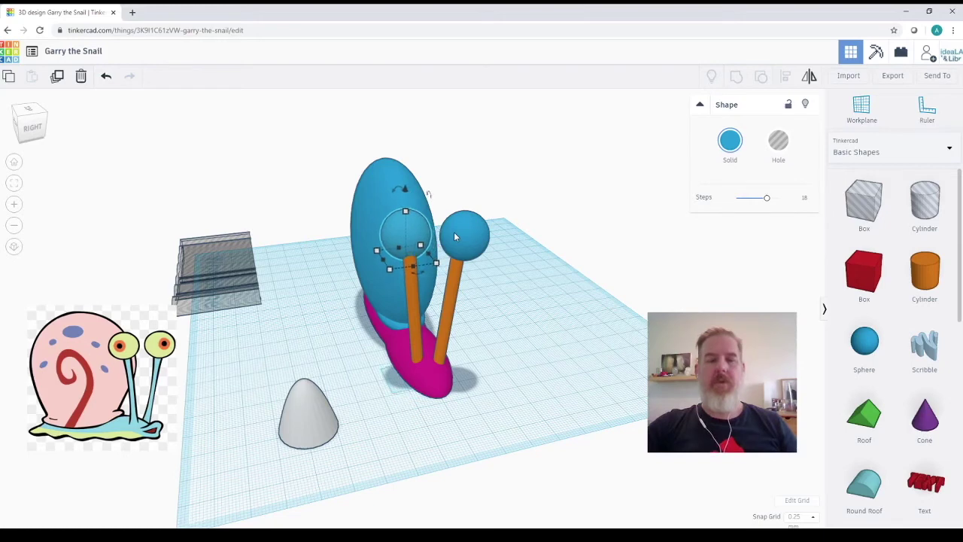
{"action": "key", "text": "Down"}
{"action": "key", "text": "Down"}
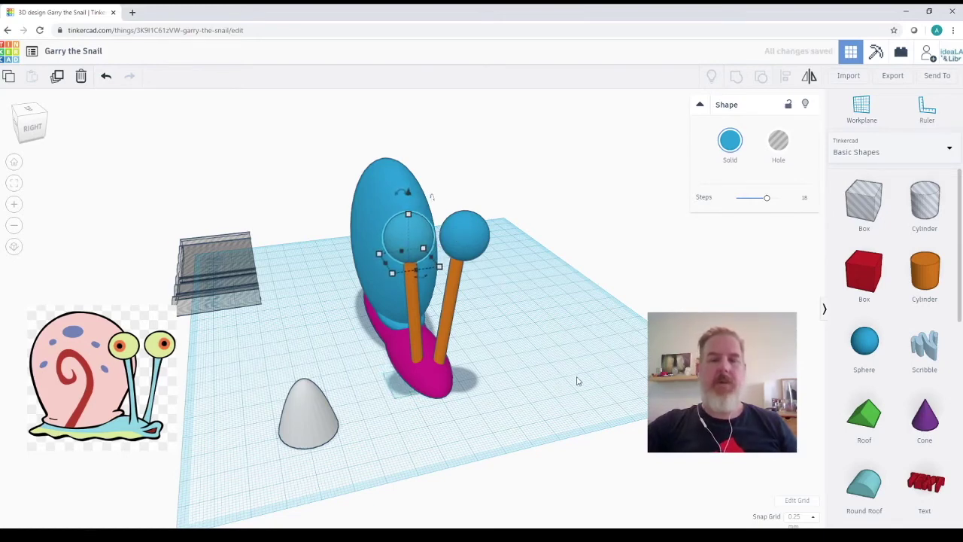
{"action": "right_click_drag", "start_coordinate": [576, 382], "coordinate": [715, 361]}
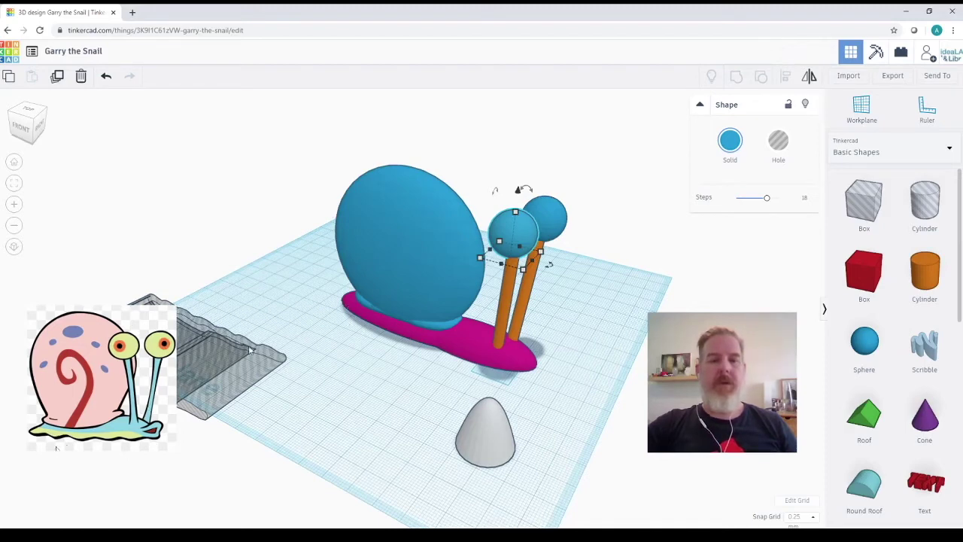
Step: Place the scribble hole on the workplane, enlarge it, lower it and slide it under the body
{"action": "mouse_move", "coordinate": [201, 373]}
{"action": "left_mouse_down"}
{"action": "mouse_move", "coordinate": [399, 411]}
{"action": "mouse_move", "coordinate": [443, 362]}
{"action": "mouse_move", "coordinate": [435, 353]}
{"action": "left_mouse_up"}
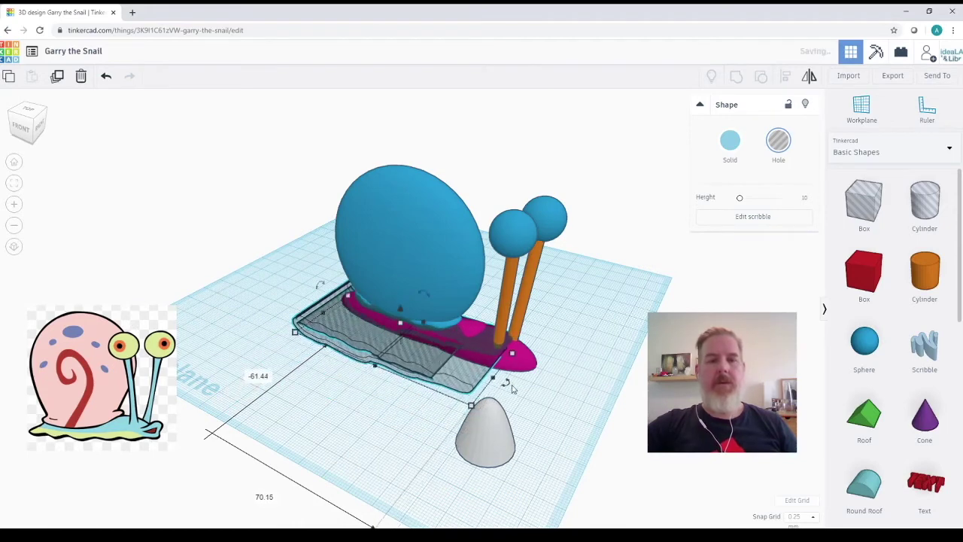
{"action": "left_click_drag", "start_coordinate": [494, 381], "coordinate": [578, 404]}
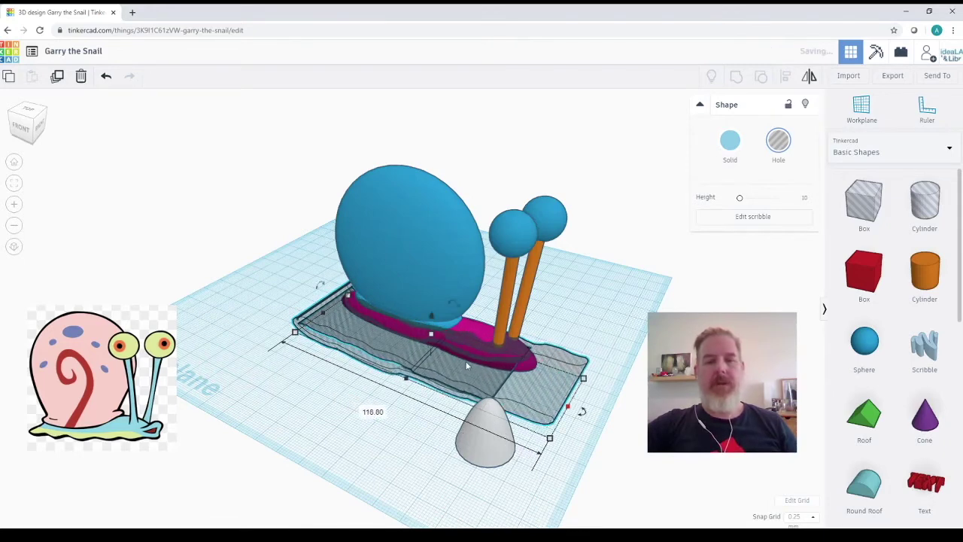
{"action": "left_click_drag", "start_coordinate": [430, 317], "coordinate": [433, 342]}
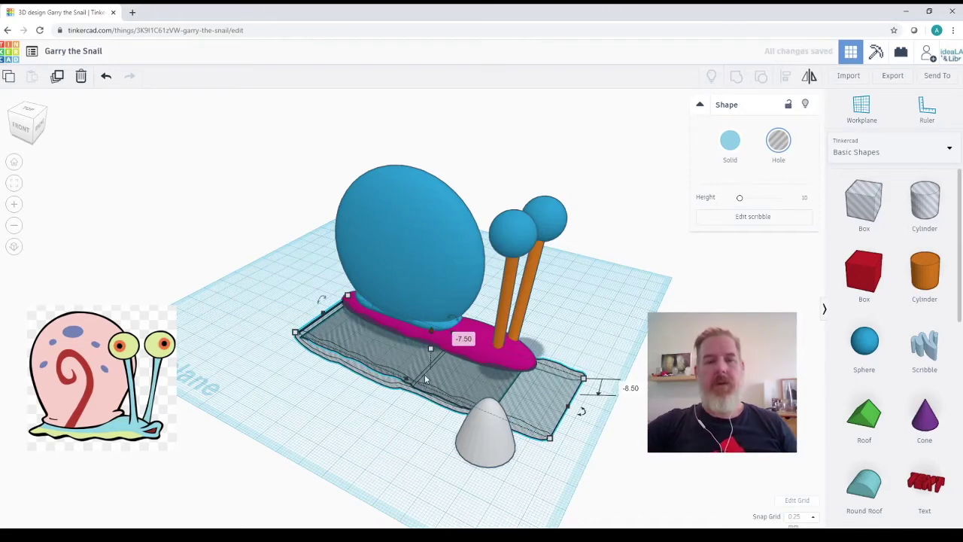
{"action": "left_click_drag", "start_coordinate": [426, 380], "coordinate": [429, 357]}
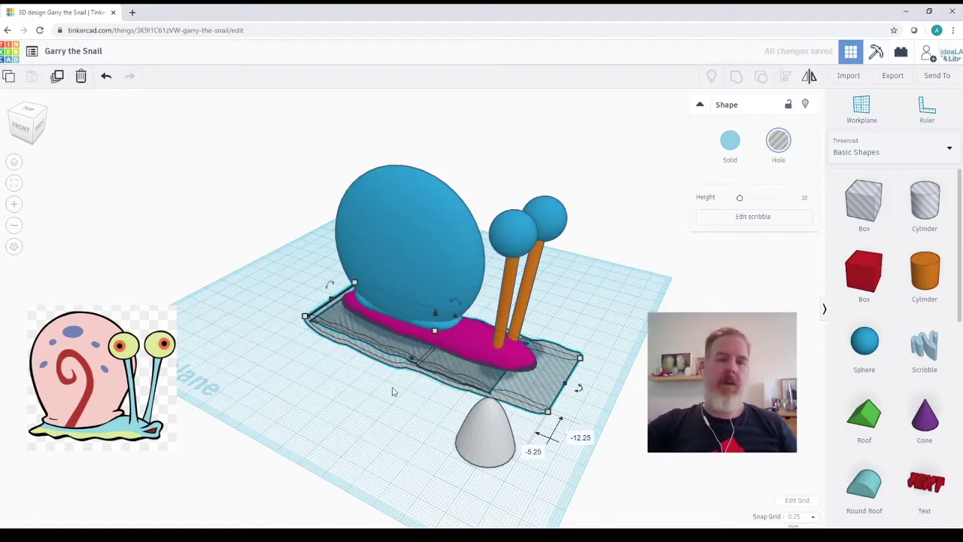
Step: Stretch the scribble hole to 127.05 wide beneath the snail
{"action": "scroll", "coordinate": [391, 391], "scroll_direction": "up", "scroll_amount": 2}
{"action": "scroll", "coordinate": [392, 392], "scroll_direction": "up", "scroll_amount": 10}
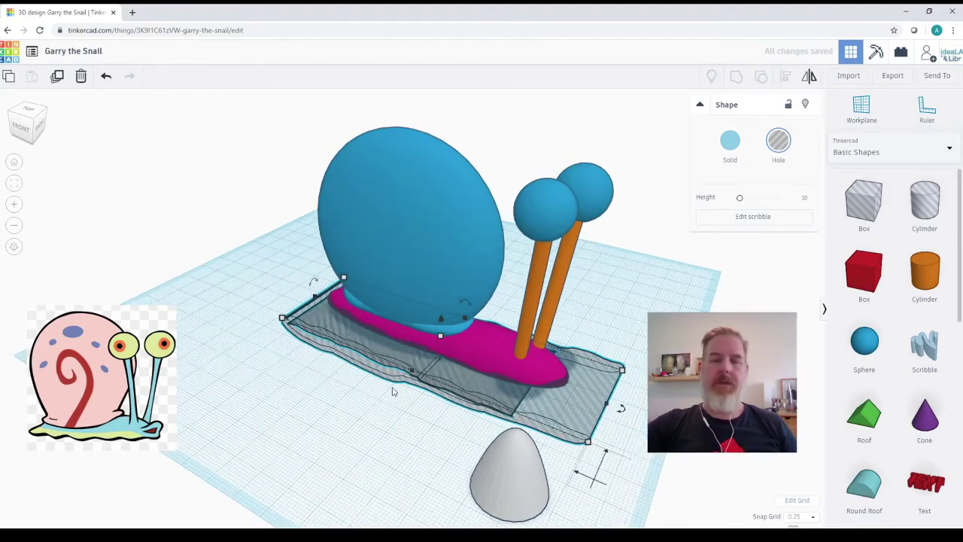
{"action": "scroll", "coordinate": [392, 391], "scroll_direction": "down", "scroll_amount": 3}
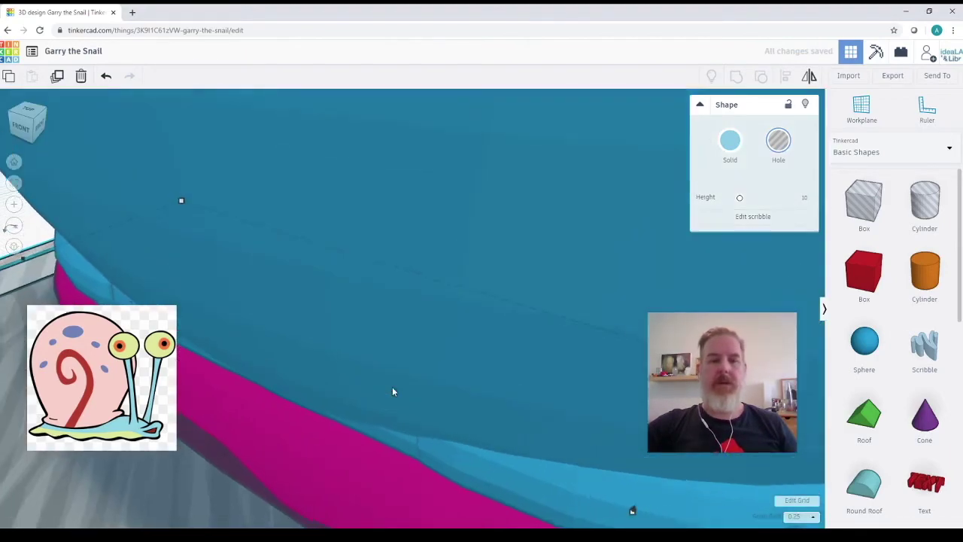
{"action": "scroll", "coordinate": [393, 391], "scroll_direction": "down", "scroll_amount": 4}
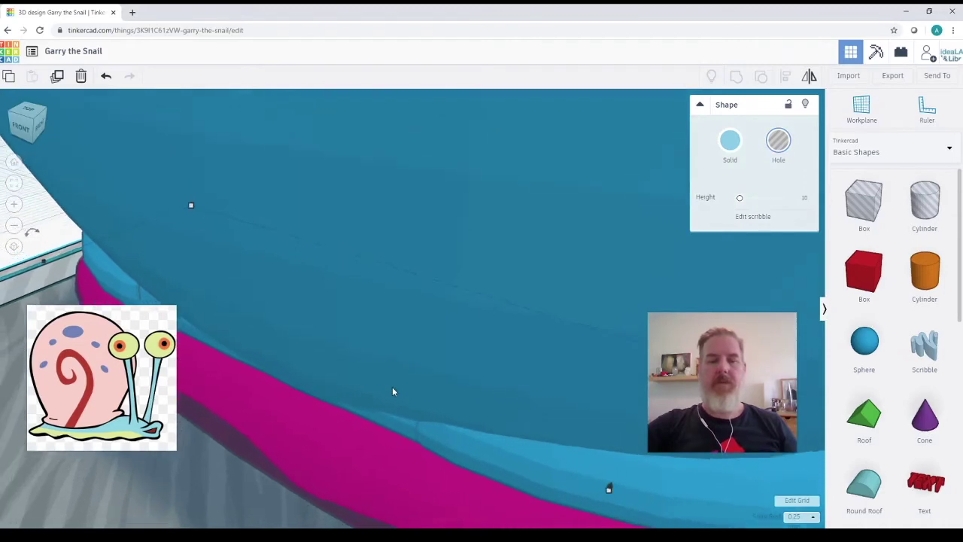
{"action": "scroll", "coordinate": [392, 387], "scroll_direction": "down", "scroll_amount": 6}
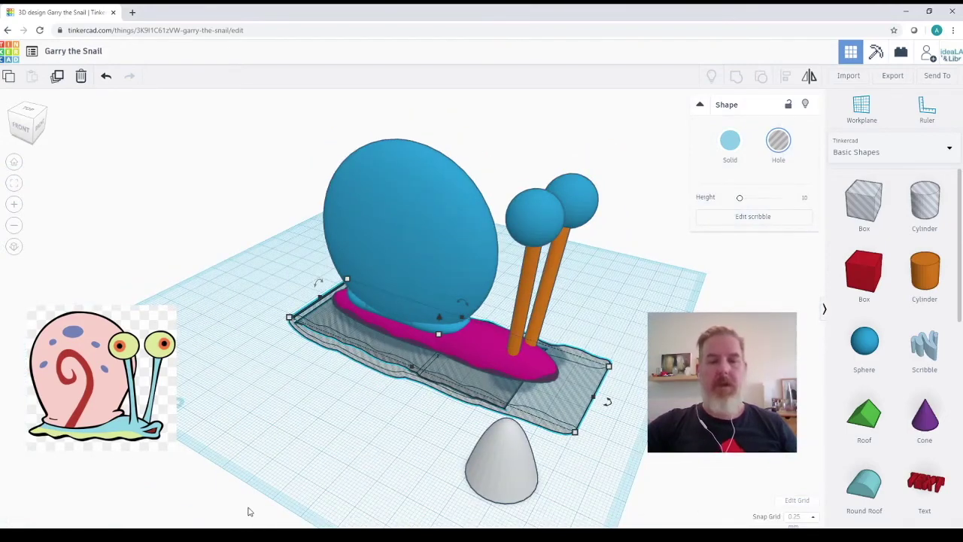
{"action": "mouse_move", "coordinate": [296, 494]}
{"action": "right_mouse_down"}
{"action": "mouse_move", "coordinate": [351, 462]}
{"action": "mouse_move", "coordinate": [340, 452]}
{"action": "mouse_move", "coordinate": [291, 497]}
{"action": "right_mouse_up"}
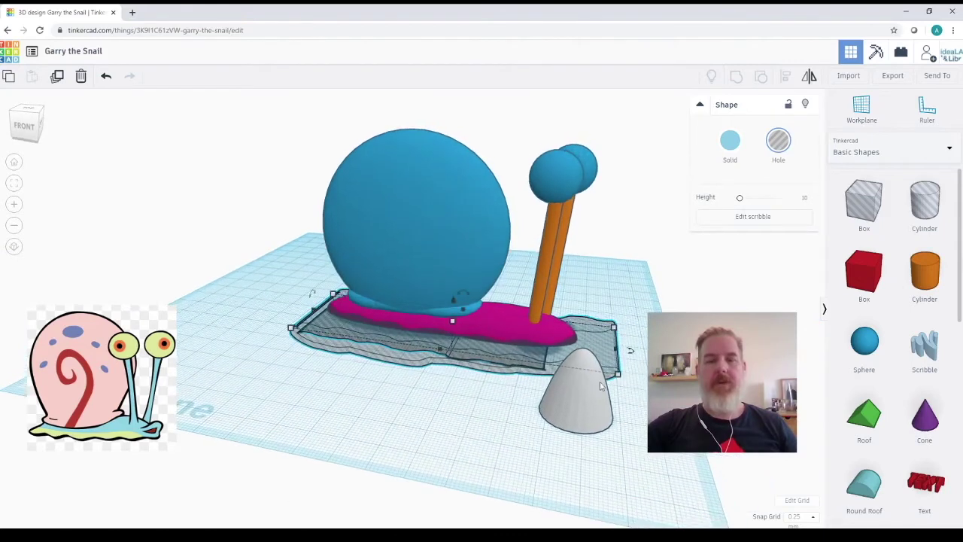
{"action": "left_click_drag", "start_coordinate": [616, 348], "coordinate": [638, 352]}
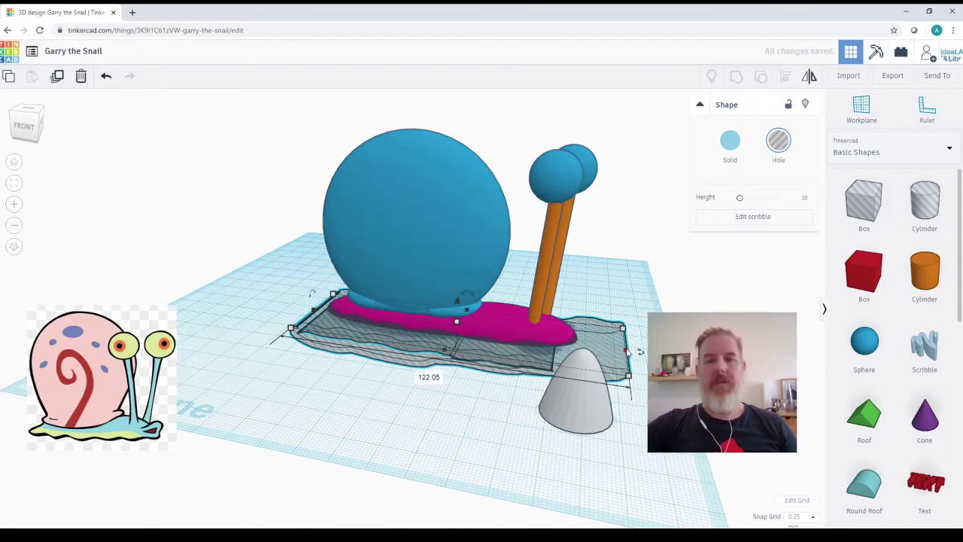
{"action": "left_click_drag", "start_coordinate": [629, 354], "coordinate": [639, 356]}
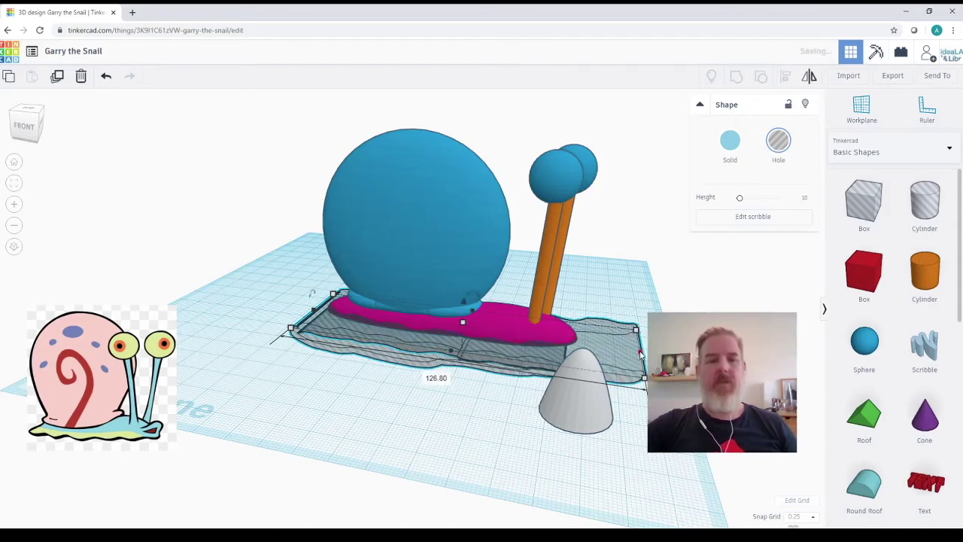
Step: Narrow the front section of the magenta body with its side handles
{"action": "left_click", "coordinate": [552, 336]}
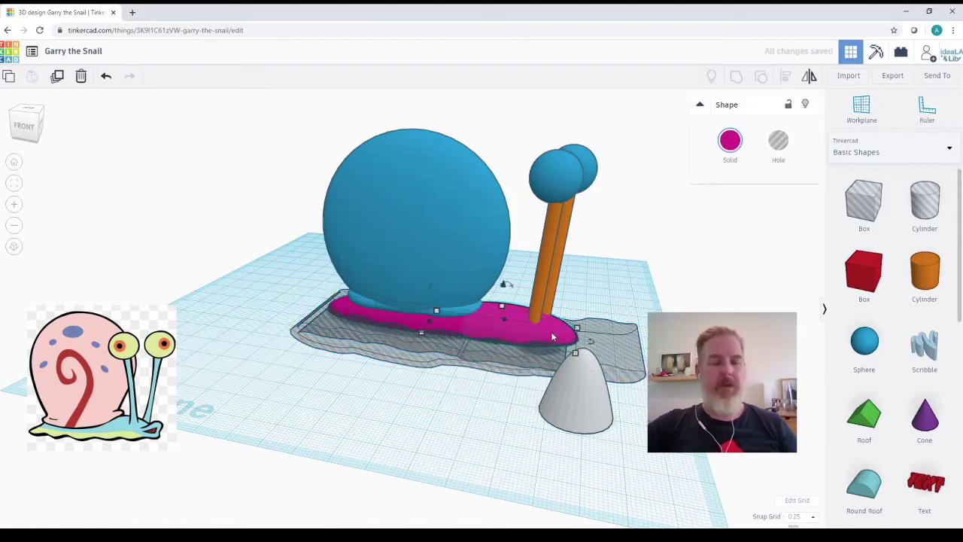
{"action": "left_click_drag", "start_coordinate": [552, 336], "coordinate": [552, 337]}
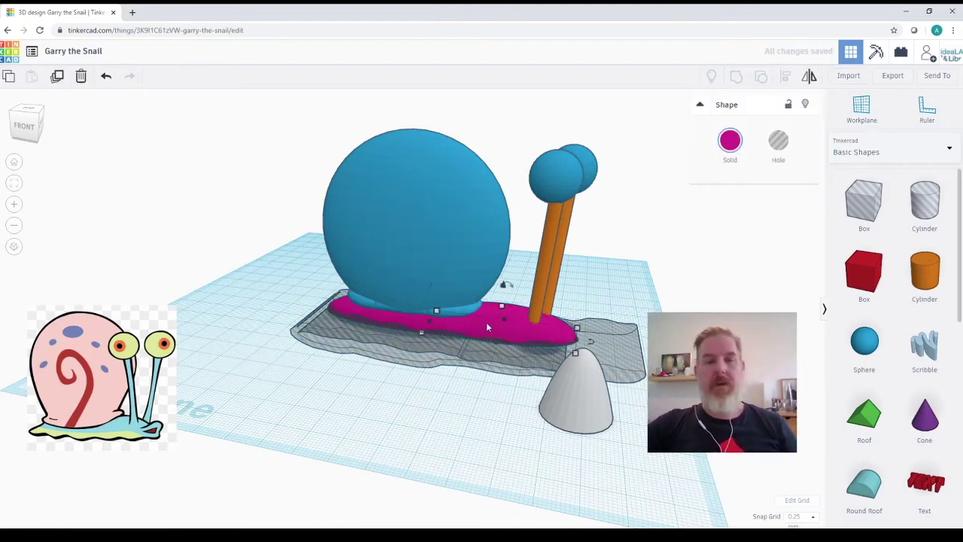
{"action": "mouse_move", "coordinate": [431, 322]}
{"action": "left_click_drag", "start_coordinate": [431, 322], "coordinate": [546, 319]}
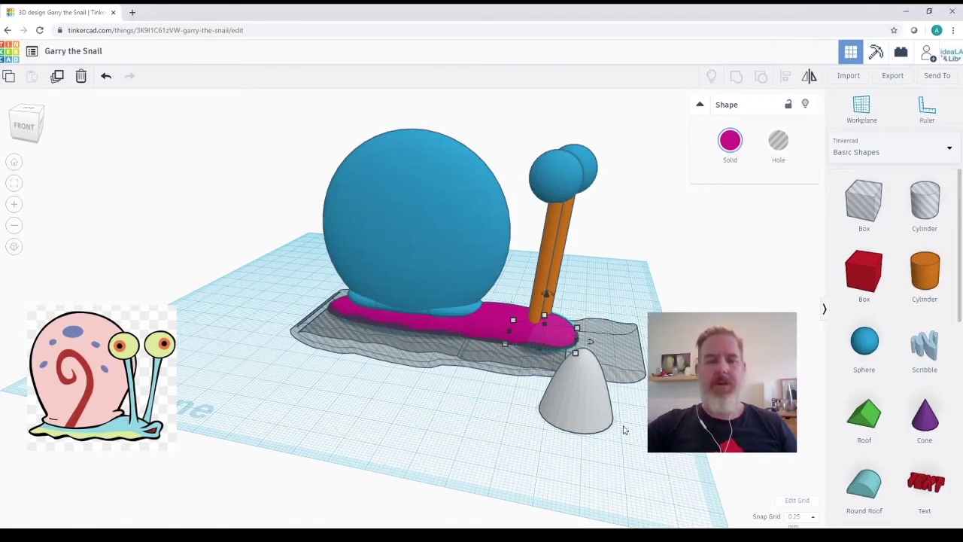
{"action": "mouse_move", "coordinate": [623, 429]}
{"action": "right_mouse_down"}
{"action": "mouse_move", "coordinate": [639, 456]}
{"action": "mouse_move", "coordinate": [550, 460]}
{"action": "mouse_move", "coordinate": [542, 447]}
{"action": "mouse_move", "coordinate": [559, 426]}
{"action": "mouse_move", "coordinate": [552, 432]}
{"action": "mouse_move", "coordinate": [607, 430]}
{"action": "right_mouse_up"}
{"action": "left_click", "coordinate": [512, 342]}
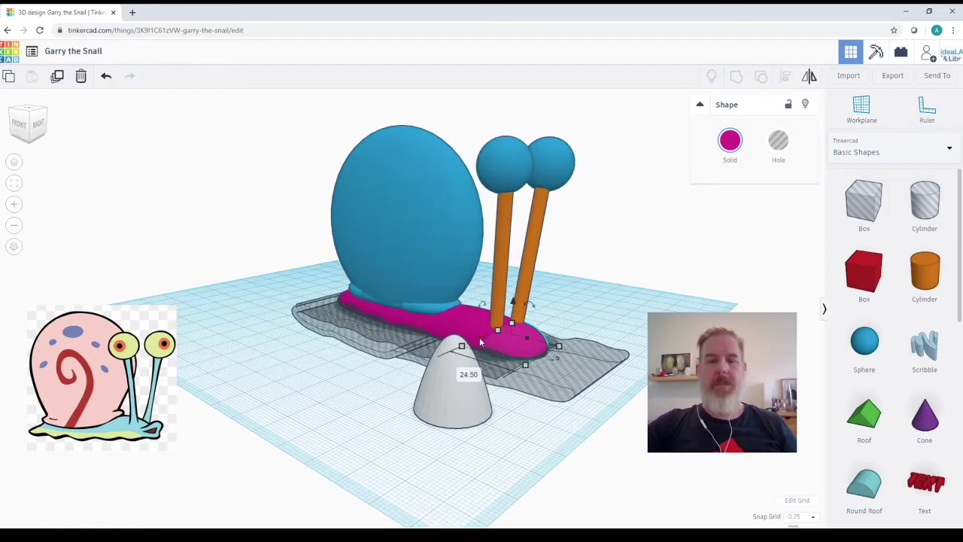
{"action": "mouse_move", "coordinate": [480, 339]}
{"action": "left_mouse_down"}
{"action": "mouse_move", "coordinate": [509, 349]}
{"action": "mouse_move", "coordinate": [495, 342]}
{"action": "left_mouse_up"}
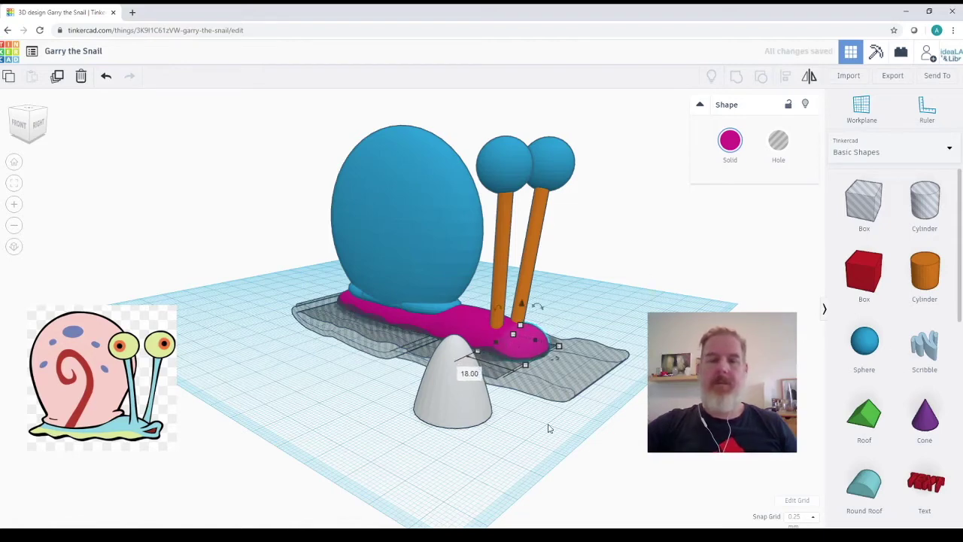
{"action": "left_click", "coordinate": [462, 415]}
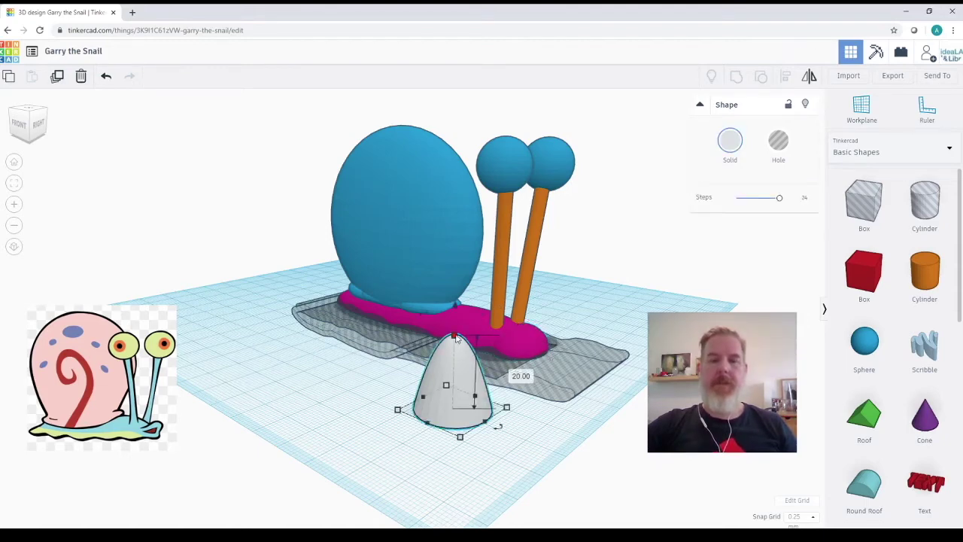
Step: Make the cone a 10-high hole, tilt it 22° and push it into the body's front tip
{"action": "left_click_drag", "start_coordinate": [456, 338], "coordinate": [452, 376]}
{"action": "left_click", "coordinate": [778, 141]}
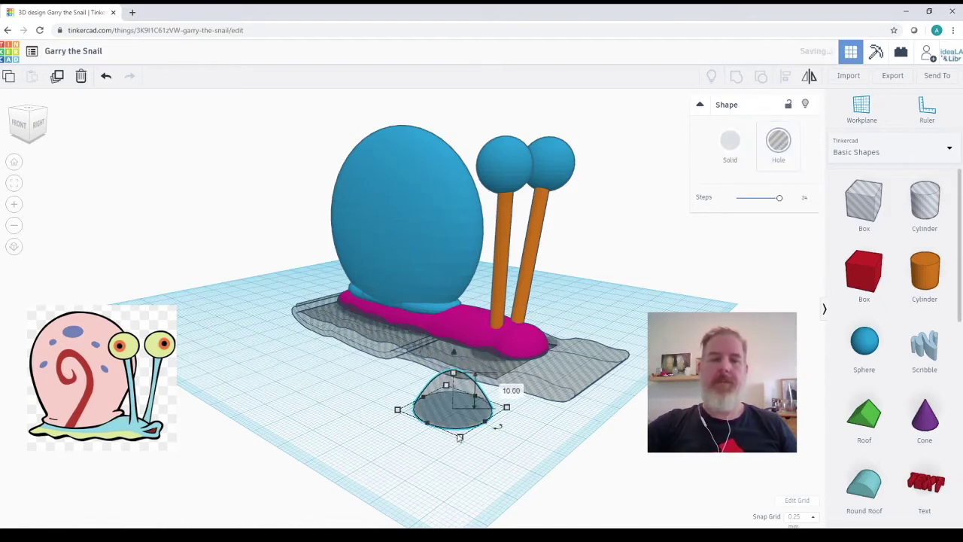
{"action": "left_click_drag", "start_coordinate": [449, 420], "coordinate": [628, 322]}
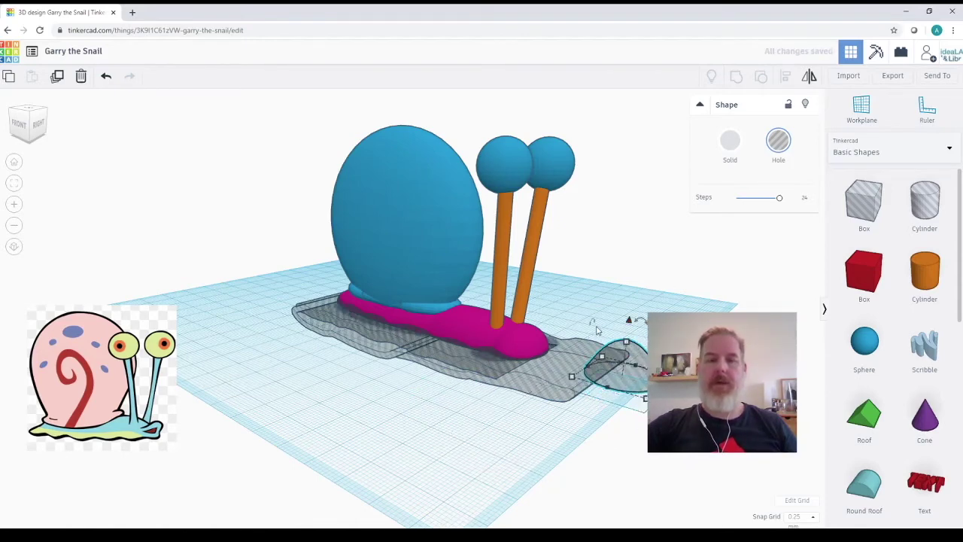
{"action": "left_click_drag", "start_coordinate": [595, 325], "coordinate": [583, 297]}
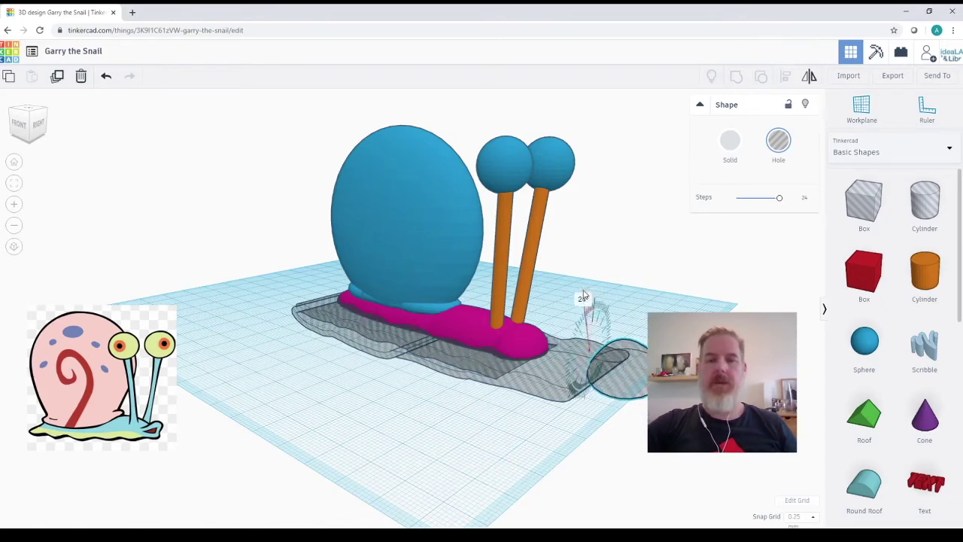
{"action": "left_click_drag", "start_coordinate": [629, 351], "coordinate": [629, 350]}
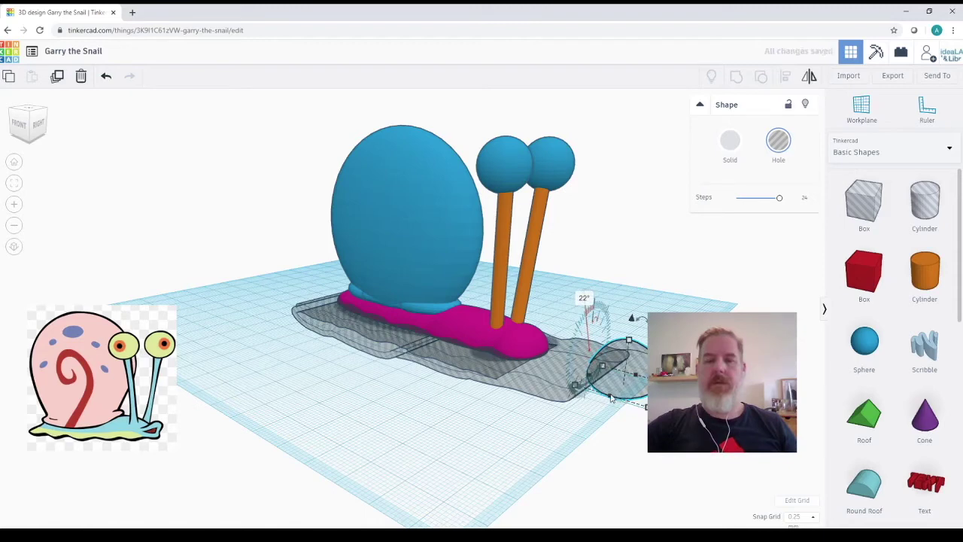
{"action": "left_click_drag", "start_coordinate": [611, 396], "coordinate": [564, 345]}
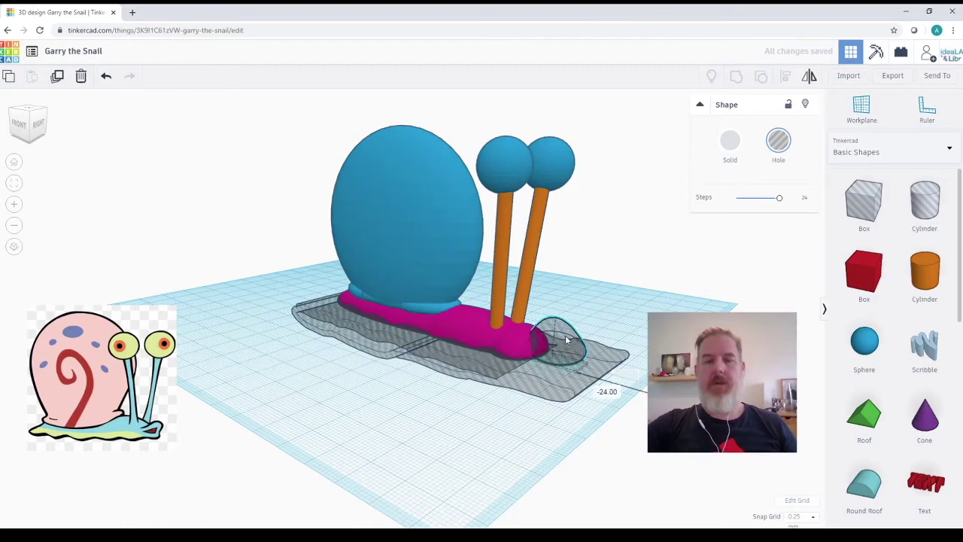
Step: Tilt the paraboloid cone hole -11° and lower it about 2 mm into the pink body's front tip
{"action": "left_click", "coordinate": [15, 183]}
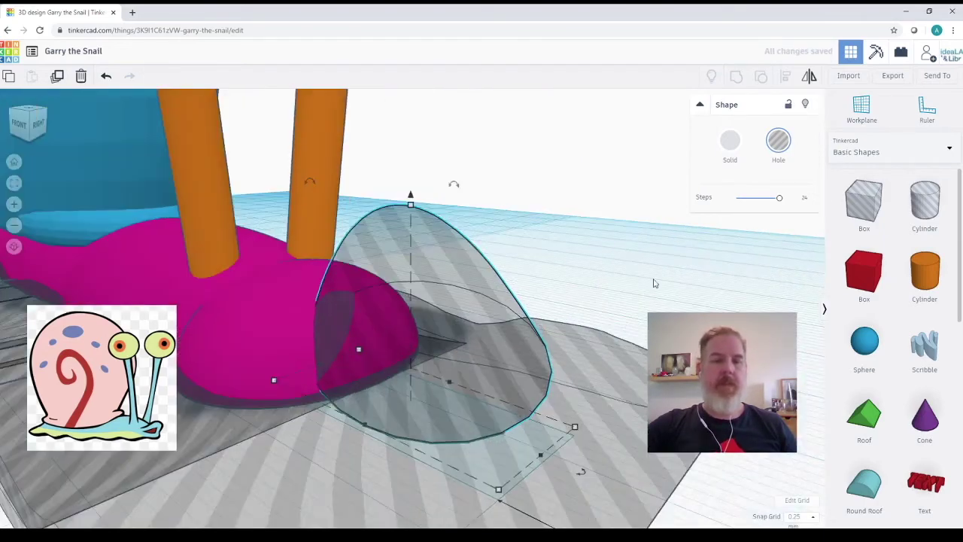
{"action": "right_click_drag", "start_coordinate": [637, 307], "coordinate": [543, 288]}
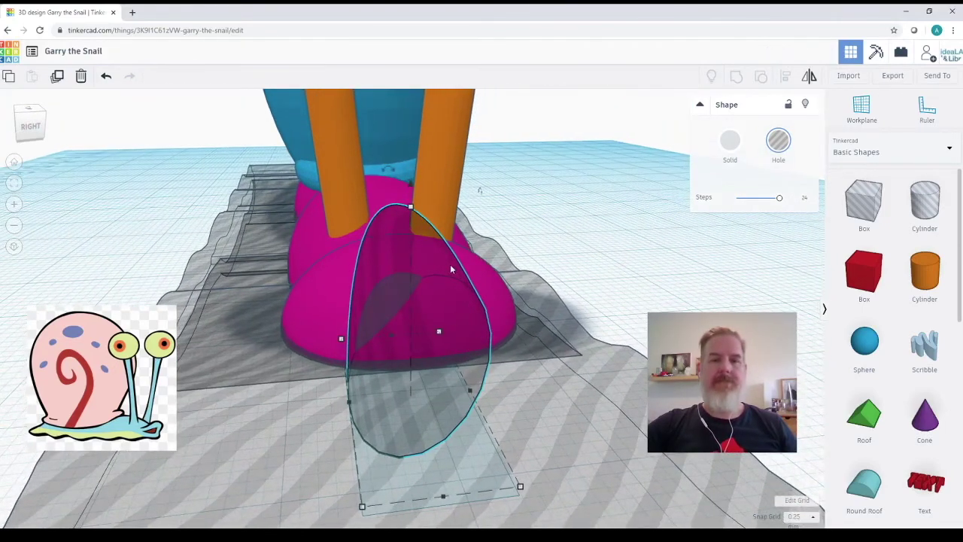
{"action": "left_click_drag", "start_coordinate": [391, 169], "coordinate": [465, 131]}
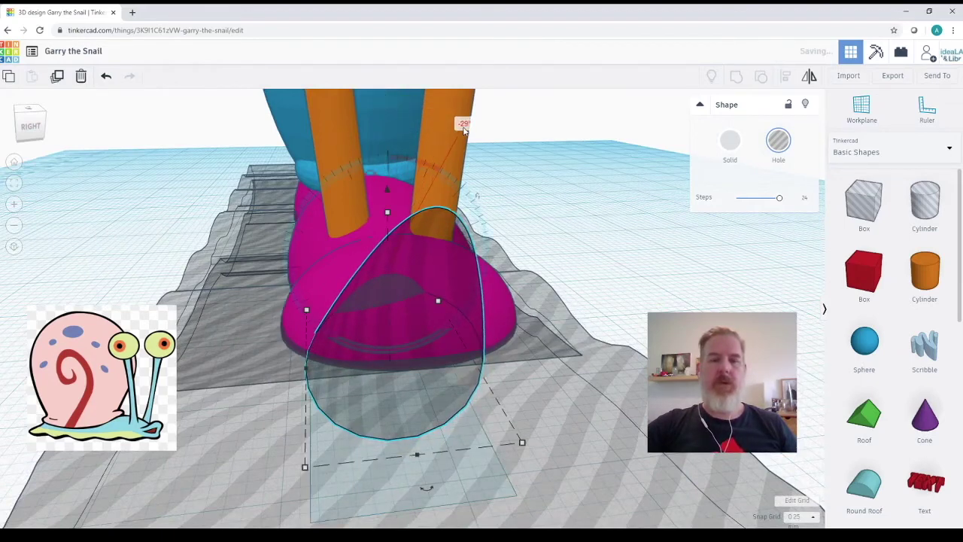
{"action": "left_click_drag", "start_coordinate": [387, 194], "coordinate": [400, 220]}
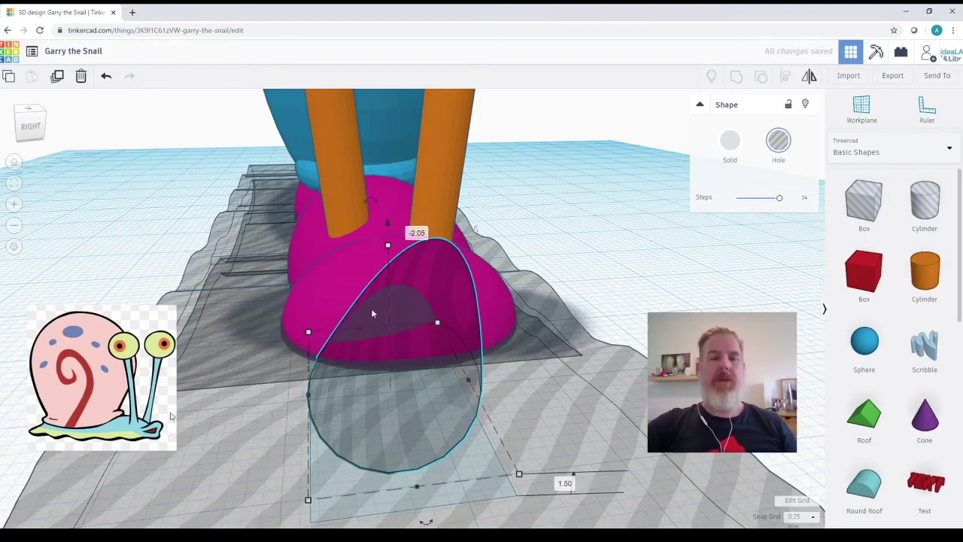
{"action": "right_click_drag", "start_coordinate": [119, 301], "coordinate": [232, 292]}
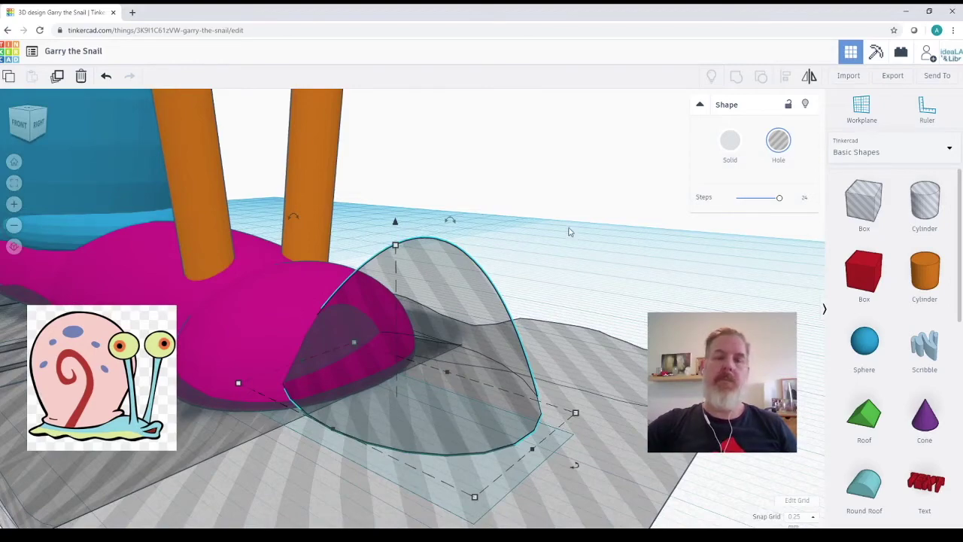
{"action": "scroll", "coordinate": [570, 232], "scroll_direction": "down", "scroll_amount": 10}
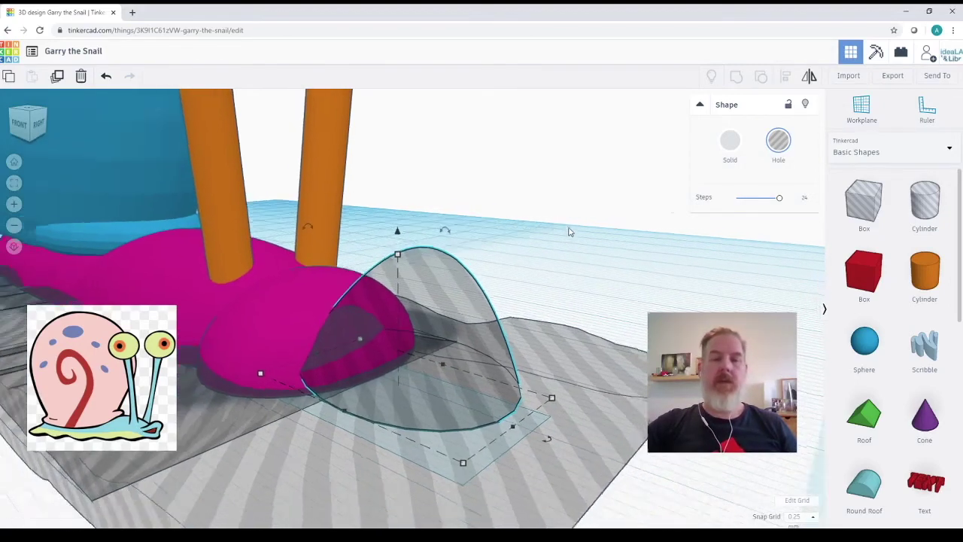
{"action": "scroll", "coordinate": [570, 232], "scroll_direction": "down", "scroll_amount": 5}
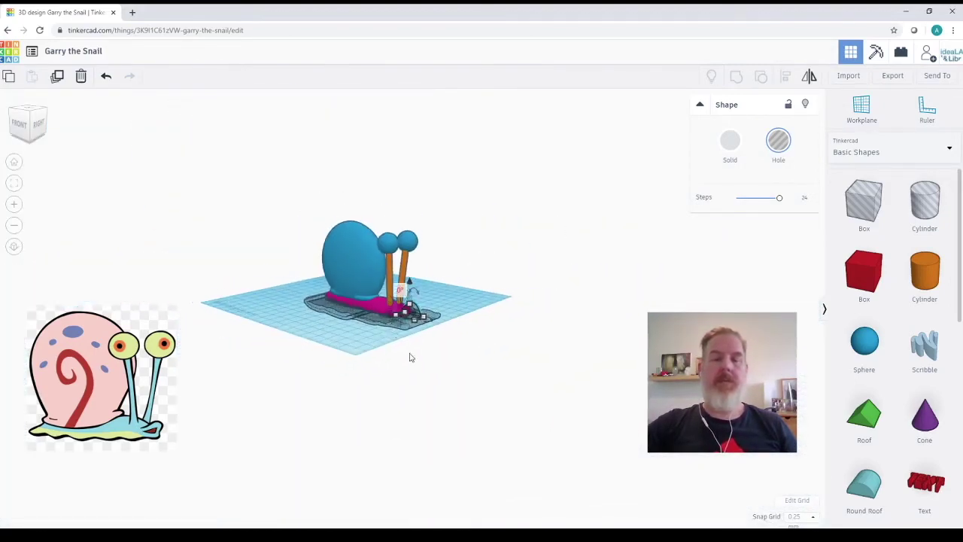
Step: Select the body, both eye stalks and the holes, and group them into one solid
{"action": "scroll", "coordinate": [413, 364], "scroll_direction": "up", "scroll_amount": 1}
{"action": "scroll", "coordinate": [414, 364], "scroll_direction": "up", "scroll_amount": 4}
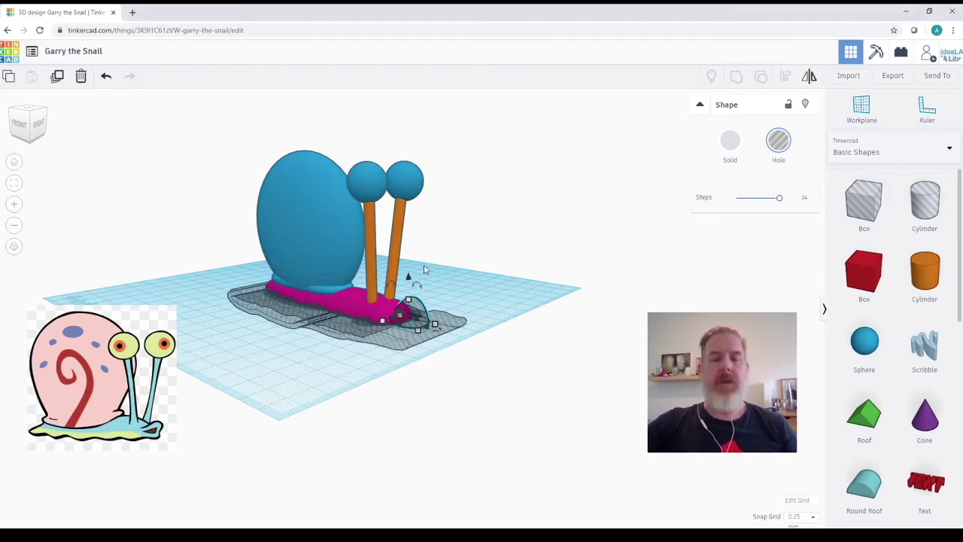
{"action": "right_click_drag", "start_coordinate": [342, 409], "coordinate": [425, 295]}
{"action": "left_click_drag", "start_coordinate": [434, 255], "coordinate": [357, 366]}
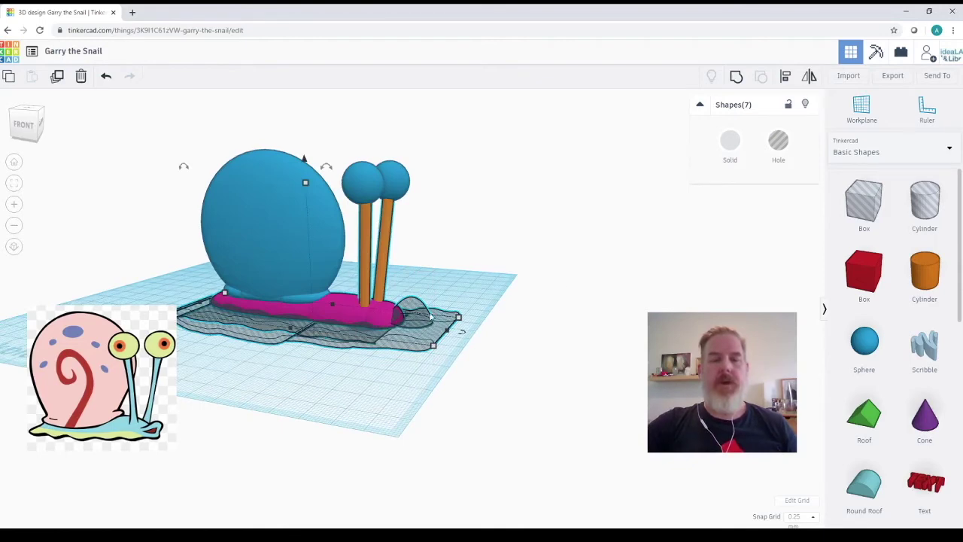
{"action": "left_click", "coordinate": [736, 79]}
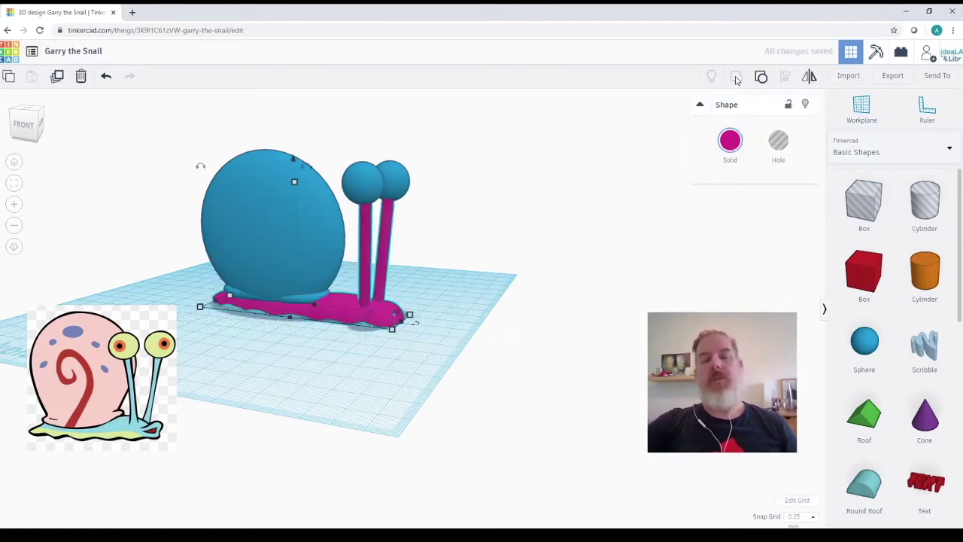
Step: Colour the grouped body and stalks light blue
{"action": "left_click", "coordinate": [730, 143]}
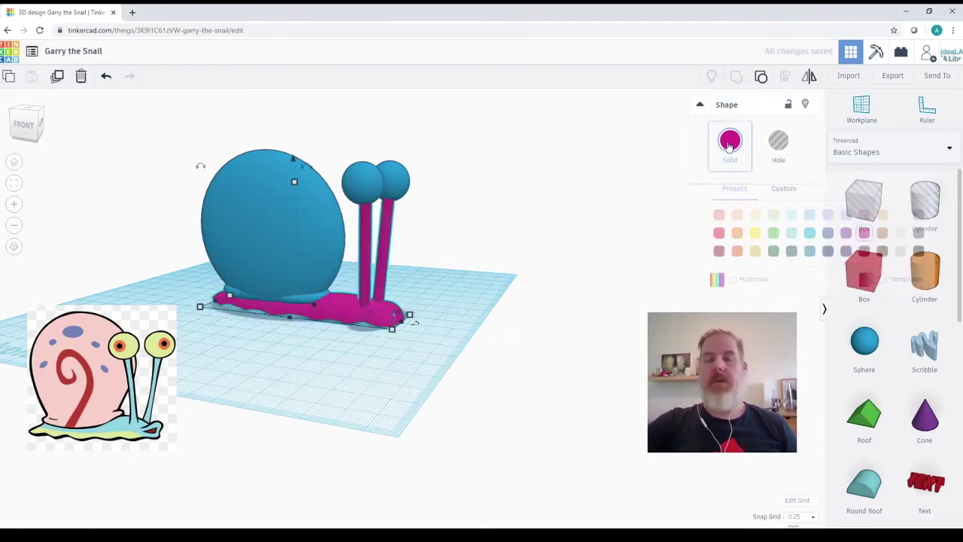
{"action": "left_click", "coordinate": [792, 234]}
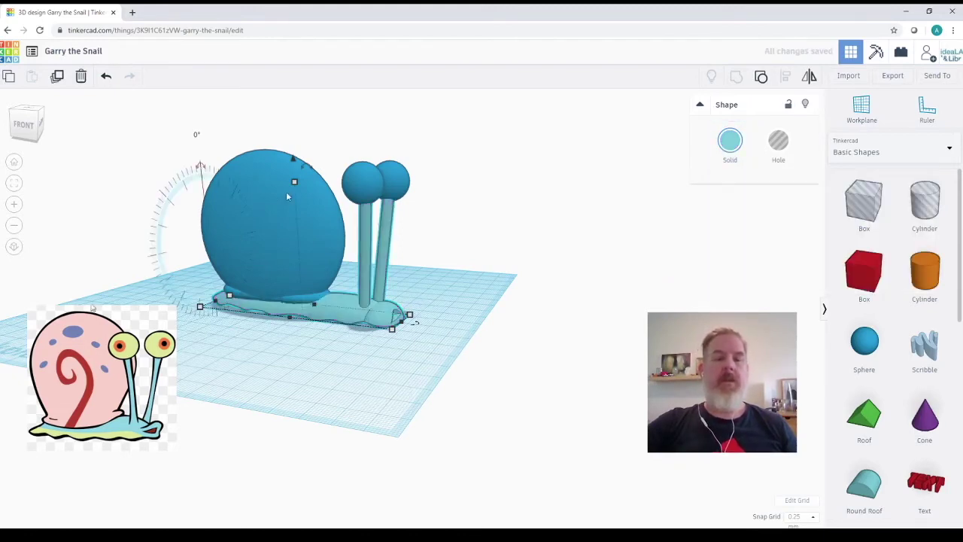
{"action": "left_click", "coordinate": [310, 203]}
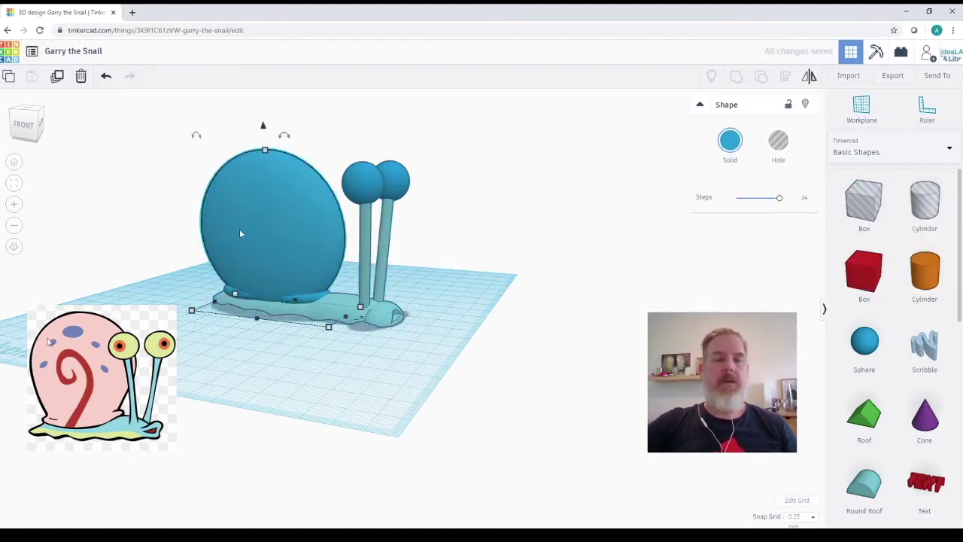
Step: Select the shell sphere and rim pieces, leaving out the light-blue body, and colour them pink
{"action": "left_click_drag", "start_coordinate": [152, 148], "coordinate": [330, 322]}
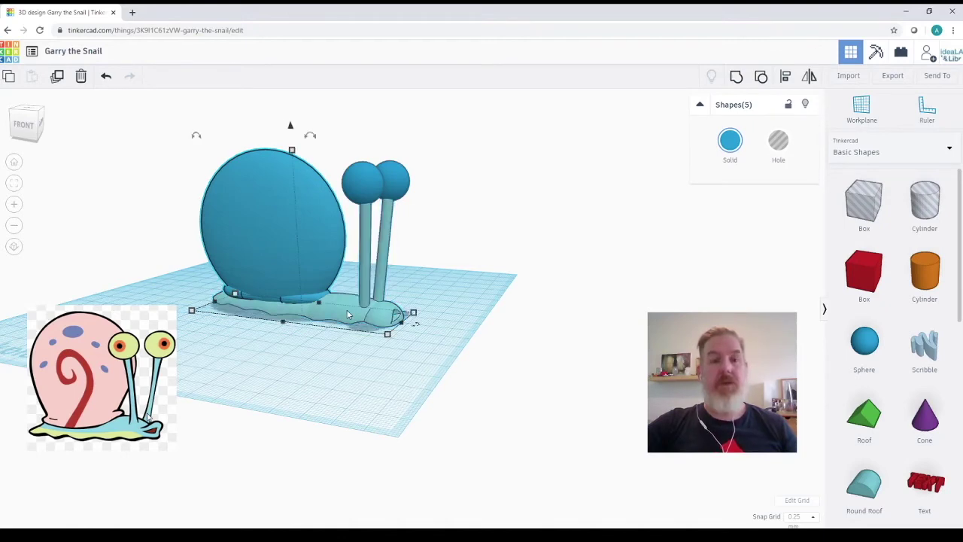
{"action": "left_click", "coordinate": [348, 314], "text": "shift"}
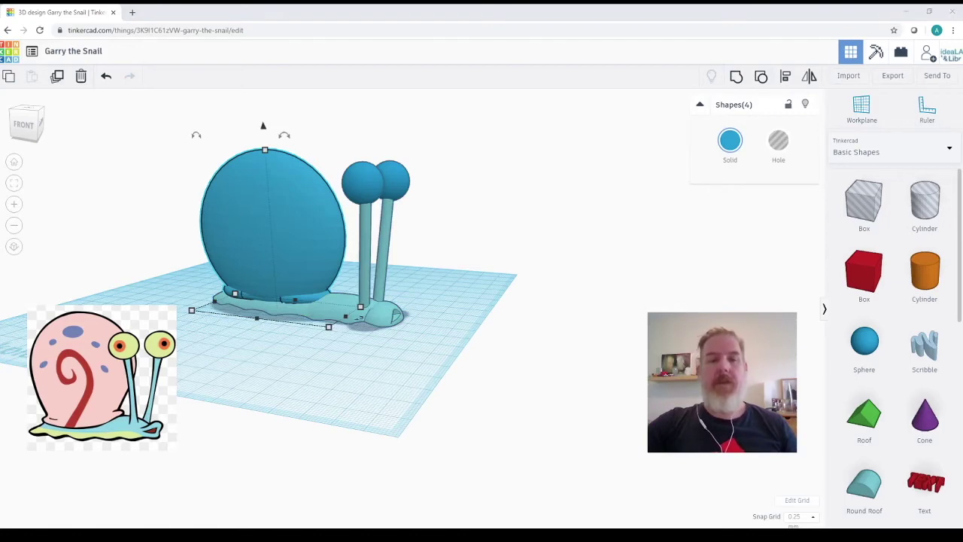
{"action": "left_click", "coordinate": [295, 396]}
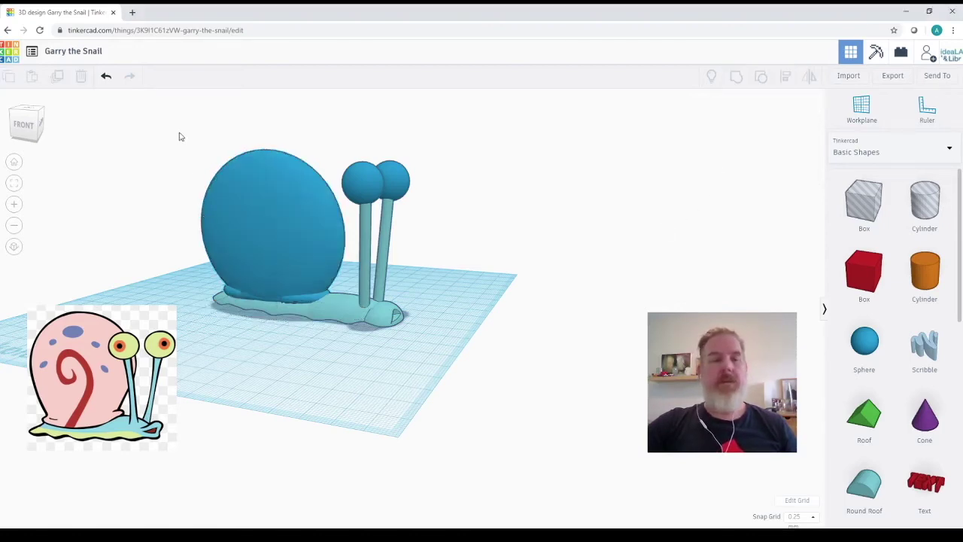
{"action": "left_click_drag", "start_coordinate": [179, 136], "coordinate": [329, 303]}
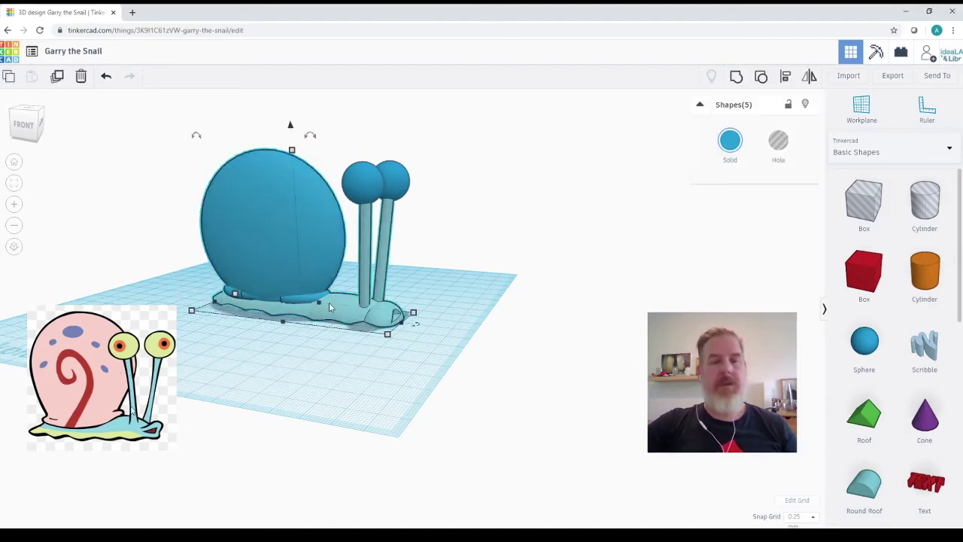
{"action": "left_click", "coordinate": [346, 319], "text": "shift"}
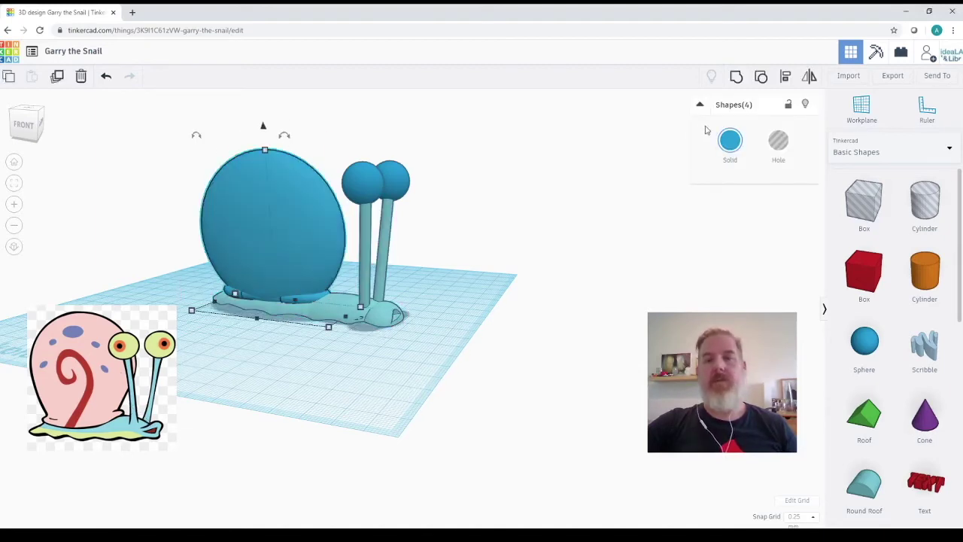
{"action": "left_click", "coordinate": [730, 140]}
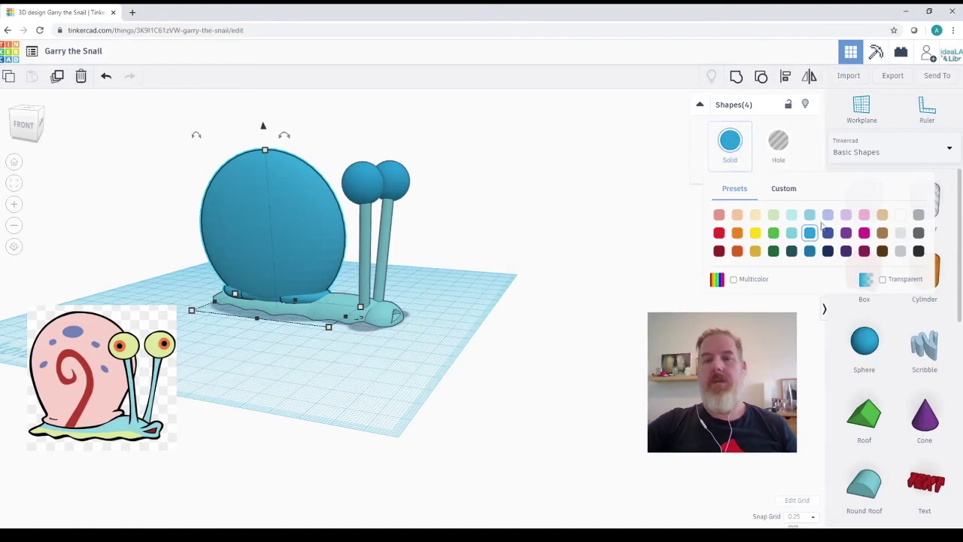
{"action": "left_click", "coordinate": [865, 217]}
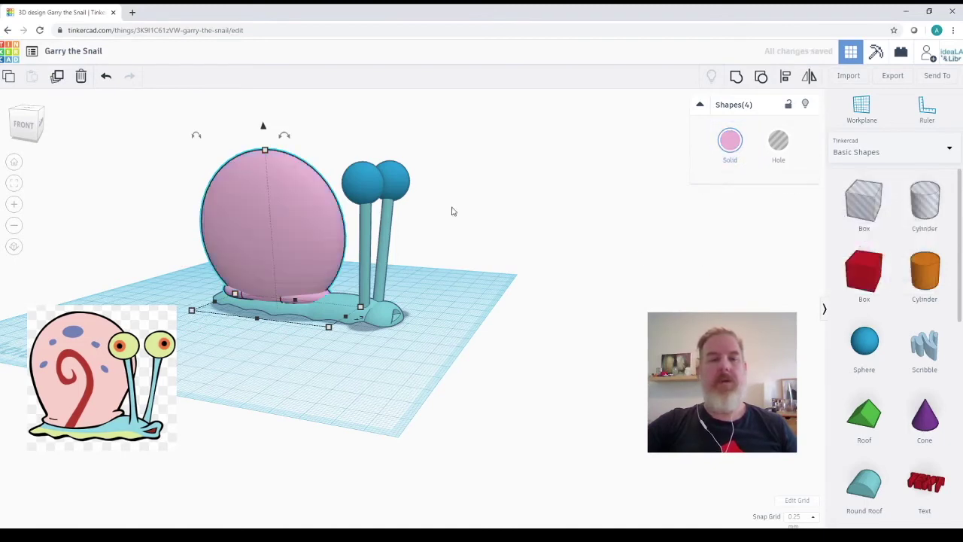
{"action": "left_click_drag", "start_coordinate": [344, 141], "coordinate": [399, 184]}
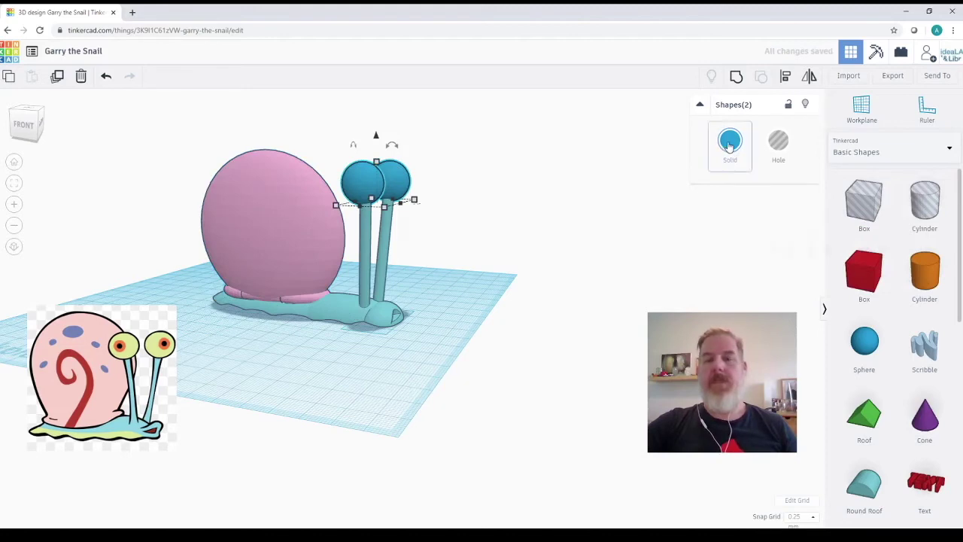
Step: Colour both eyeball spheres cream, then view the snail from the front
{"action": "left_click", "coordinate": [730, 141]}
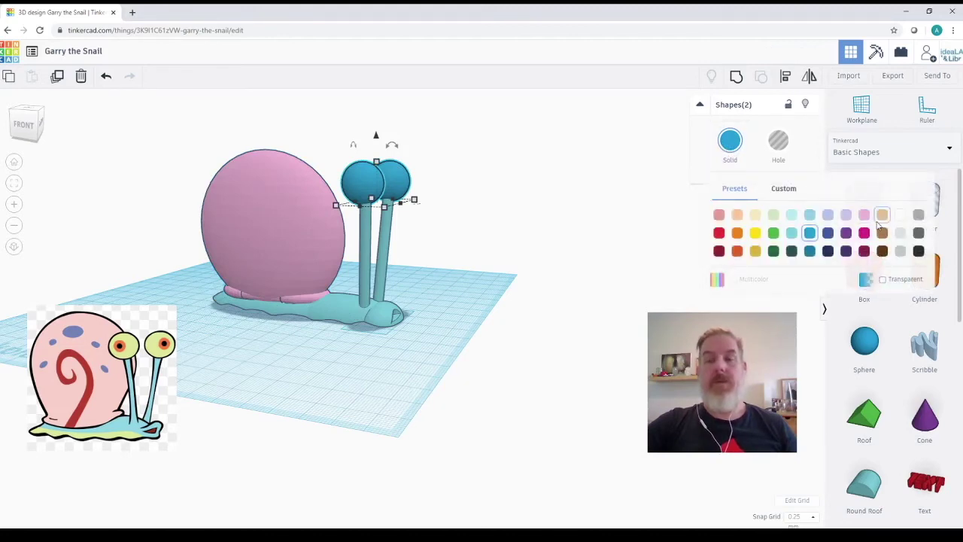
{"action": "left_click", "coordinate": [755, 216]}
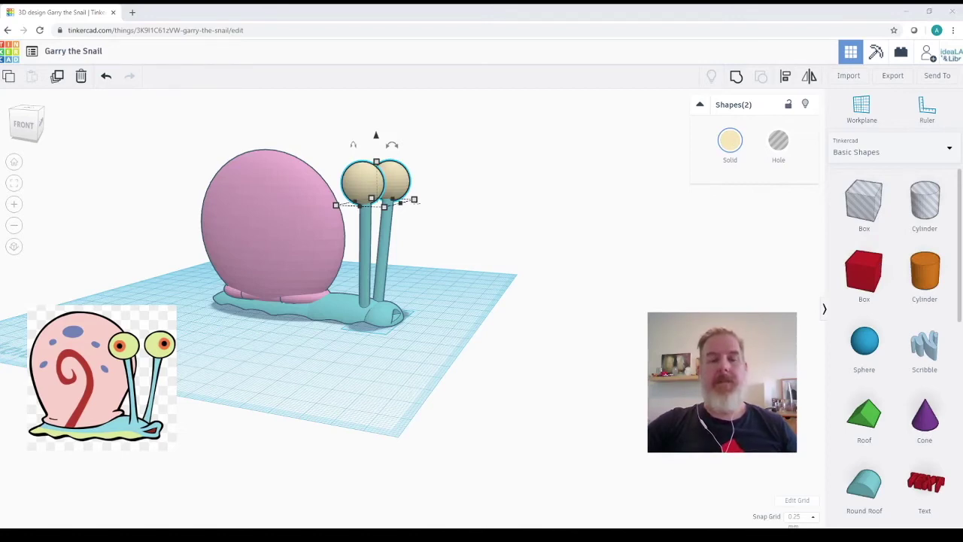
{"action": "left_click", "coordinate": [23, 124]}
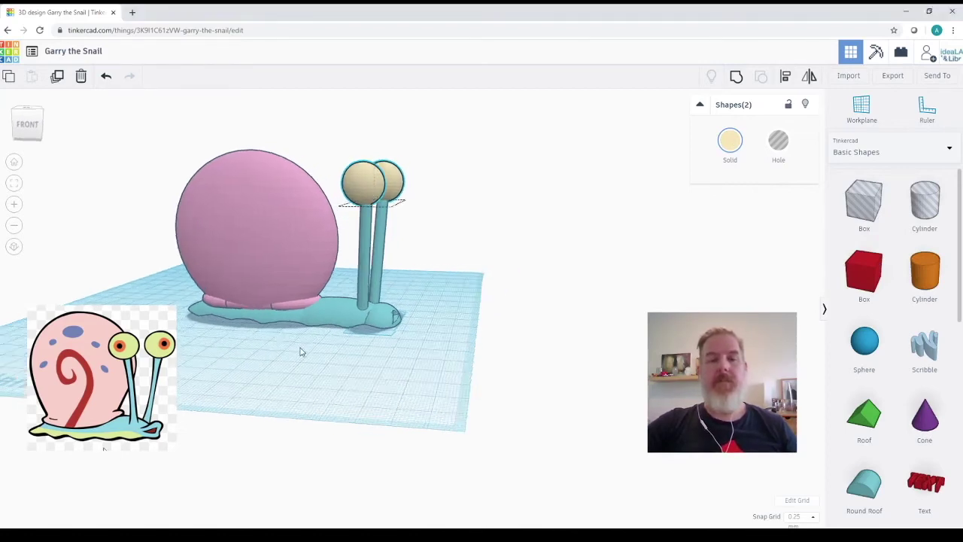
{"action": "right_click_drag", "start_coordinate": [297, 345], "coordinate": [294, 348]}
Step: Stretch the light-blue body toward the front and set its size to 60.25
{"action": "left_click", "coordinate": [316, 322]}
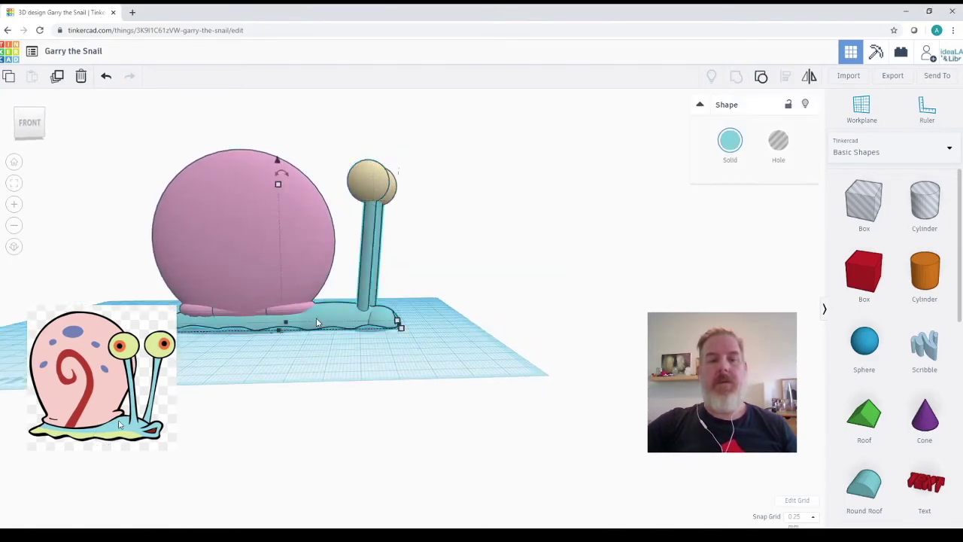
{"action": "right_click_drag", "start_coordinate": [296, 357], "coordinate": [296, 347]}
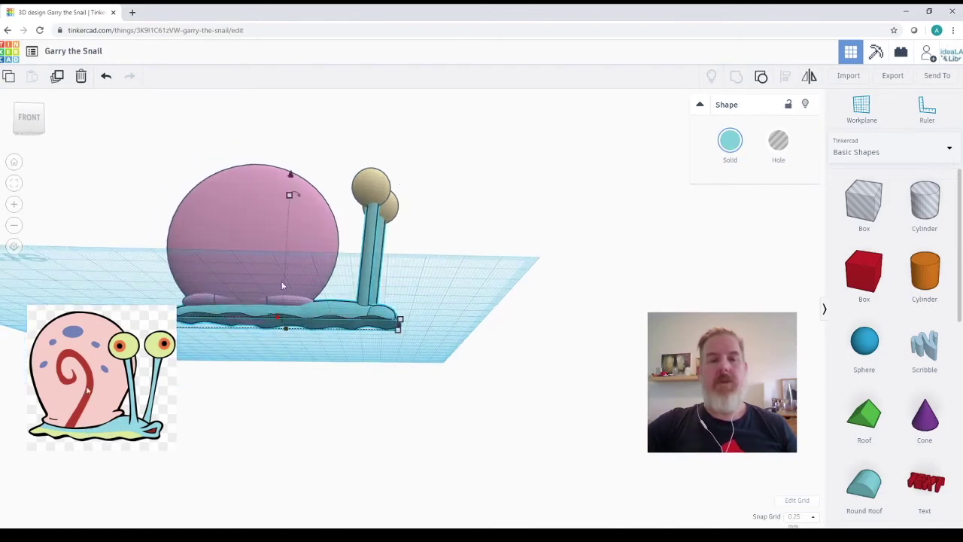
{"action": "right_click_drag", "start_coordinate": [331, 376], "coordinate": [301, 336]}
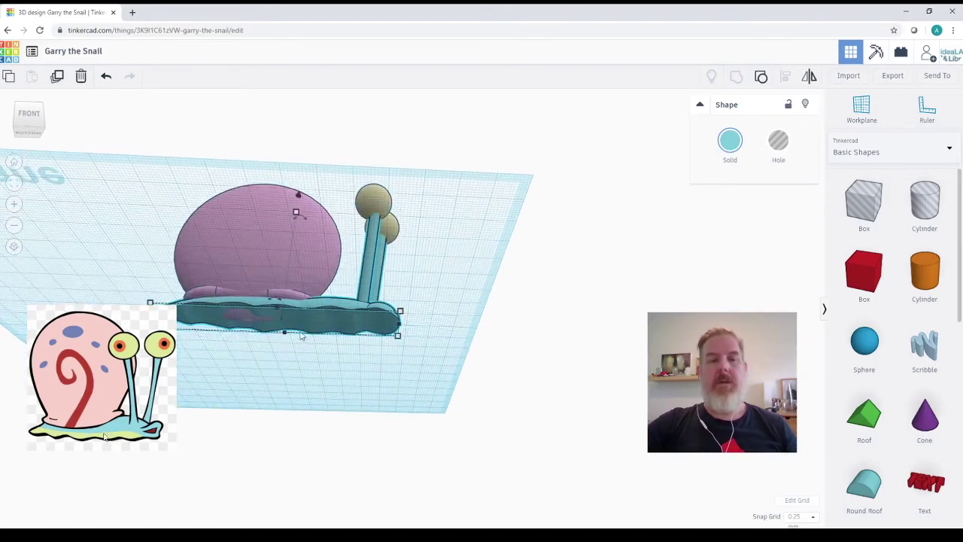
{"action": "left_click_drag", "start_coordinate": [281, 331], "coordinate": [280, 327]}
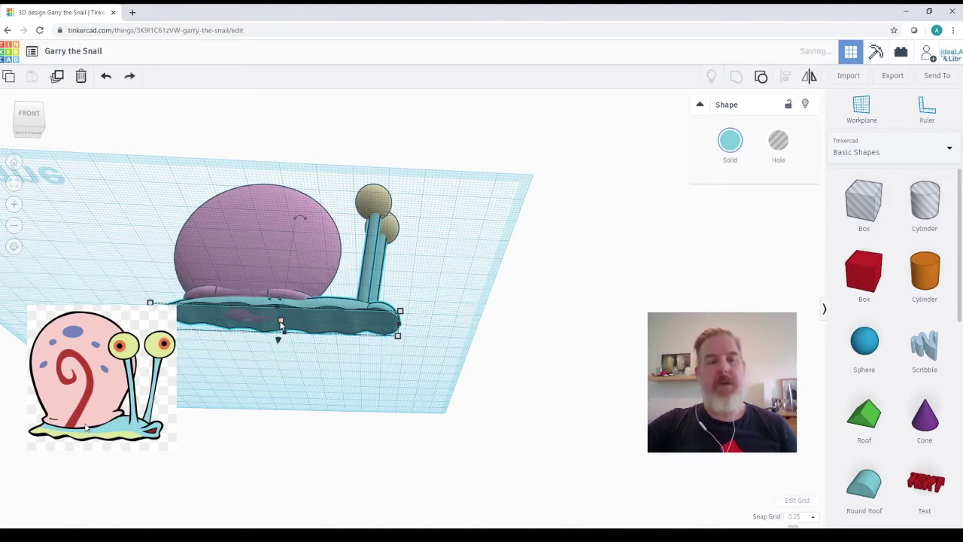
{"action": "mouse_move", "coordinate": [283, 325]}
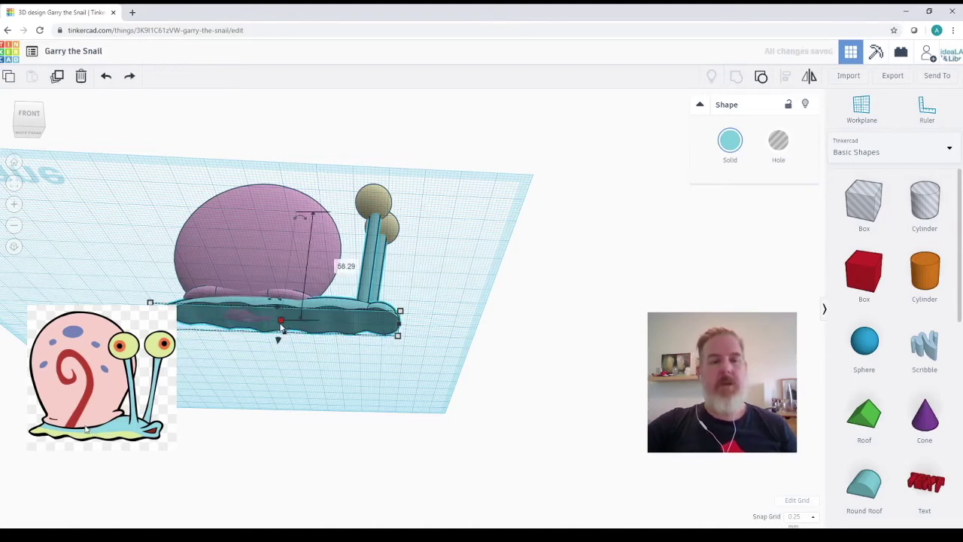
{"action": "left_click_drag", "start_coordinate": [282, 327], "coordinate": [281, 328]}
{"action": "right_click_drag", "start_coordinate": [409, 312], "coordinate": [271, 340]}
{"action": "right_click_drag", "start_coordinate": [346, 344], "coordinate": [540, 301]}
Step: Add a red sphere, move it beside the nearer eyeball and scale it to 10.75 across
{"action": "left_click", "coordinate": [857, 333]}
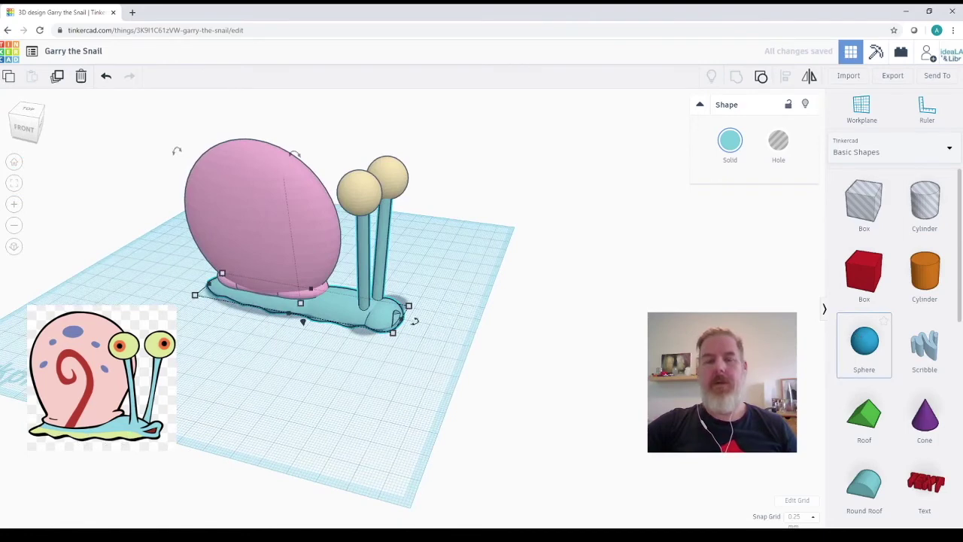
{"action": "left_click", "coordinate": [419, 394]}
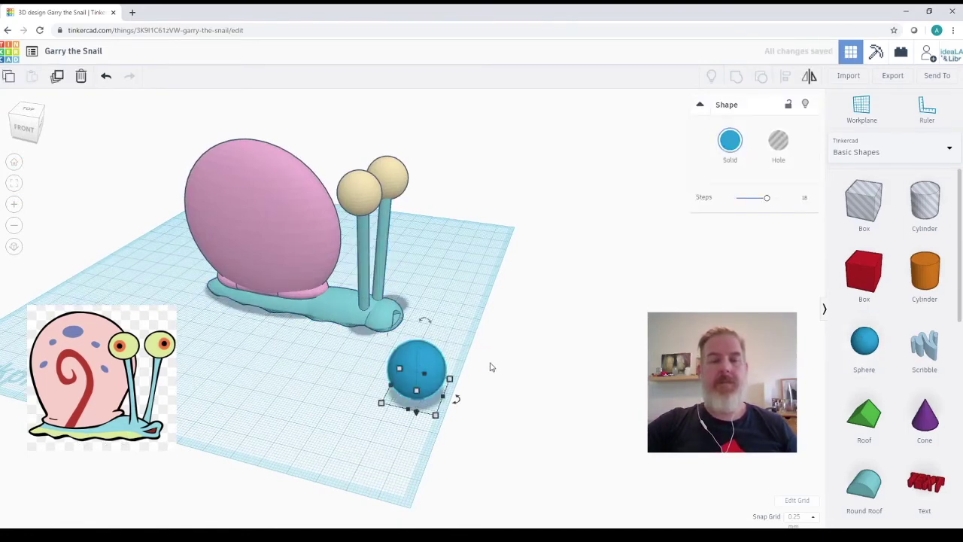
{"action": "left_click", "coordinate": [469, 318]}
{"action": "right_click_drag", "start_coordinate": [469, 318], "coordinate": [462, 359]}
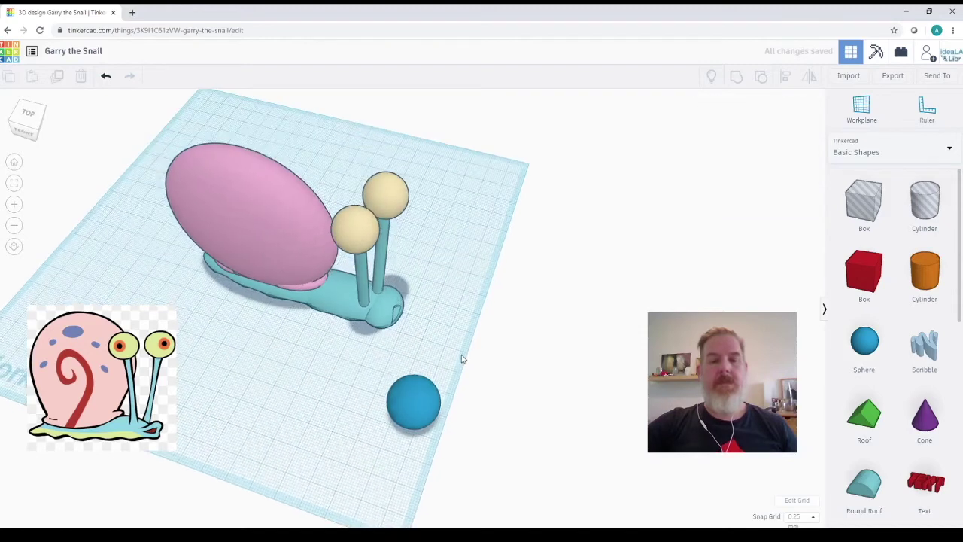
{"action": "left_click", "coordinate": [422, 420]}
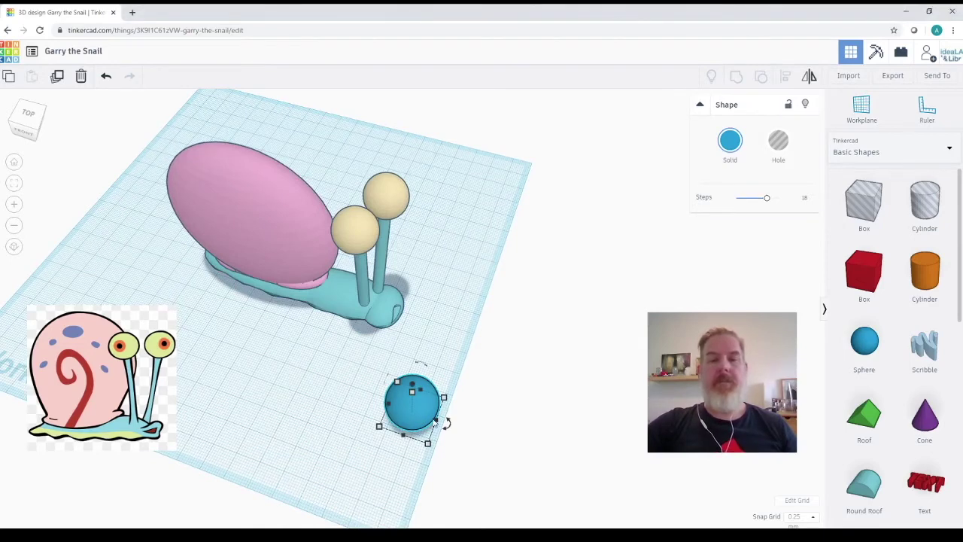
{"action": "left_click", "coordinate": [731, 140]}
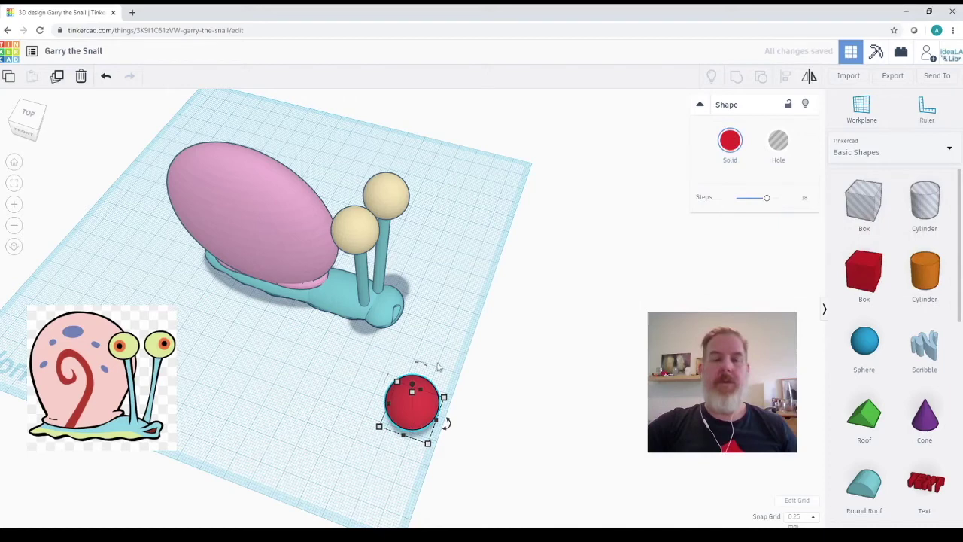
{"action": "left_click_drag", "start_coordinate": [412, 417], "coordinate": [442, 328]}
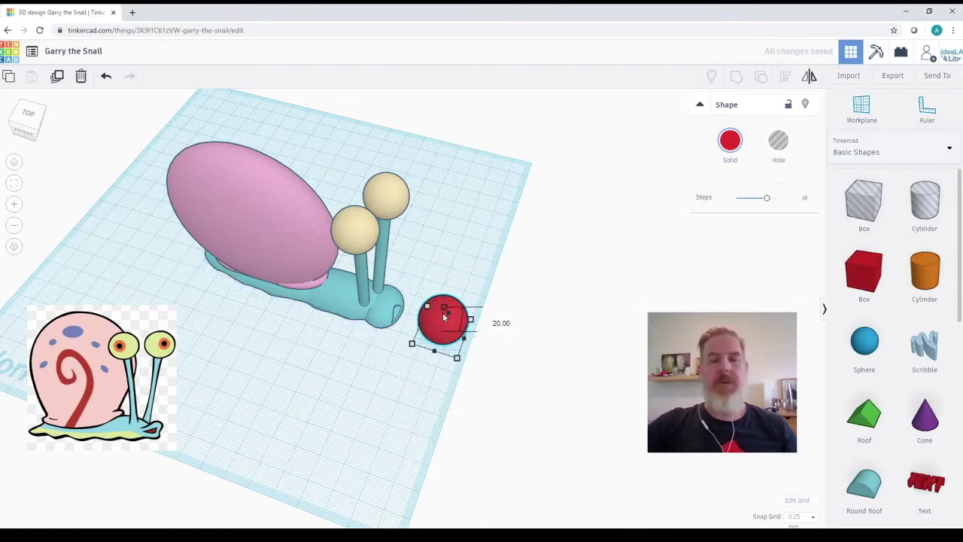
{"action": "left_click_drag", "start_coordinate": [444, 310], "coordinate": [369, 243], "text": "shift"}
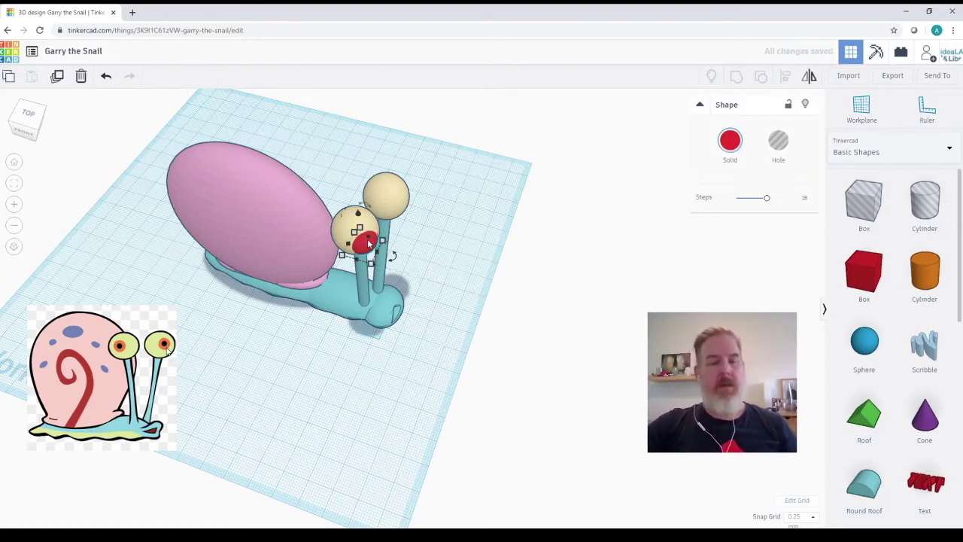
Step: Colour the small sphere black and shrink this pupil from 9.25 to 7.00
{"action": "left_click", "coordinate": [731, 143]}
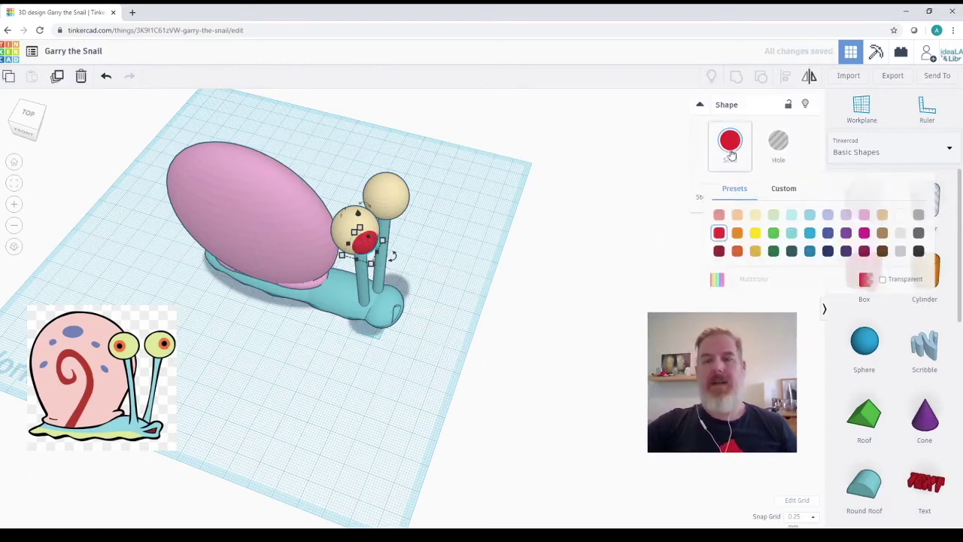
{"action": "left_click", "coordinate": [919, 252]}
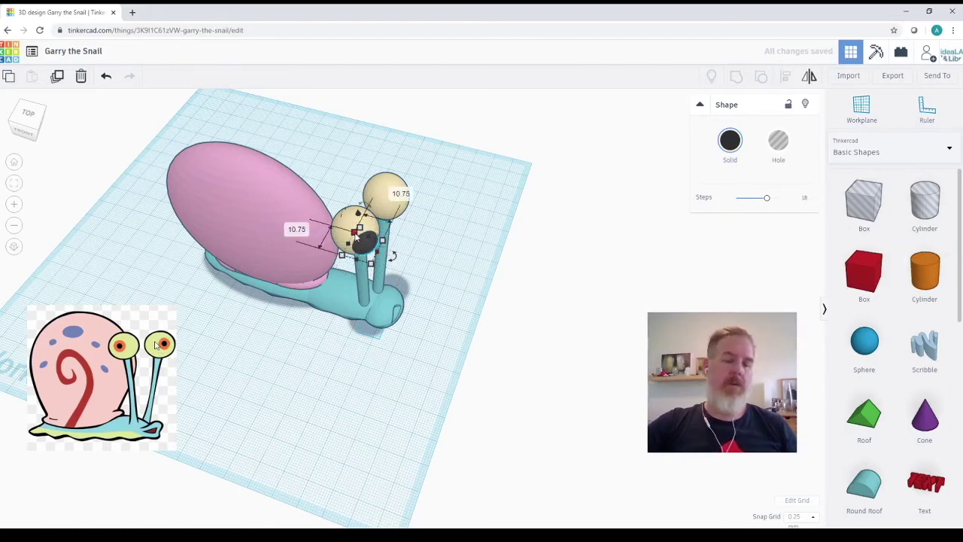
{"action": "left_click_drag", "start_coordinate": [359, 239], "coordinate": [364, 245]}
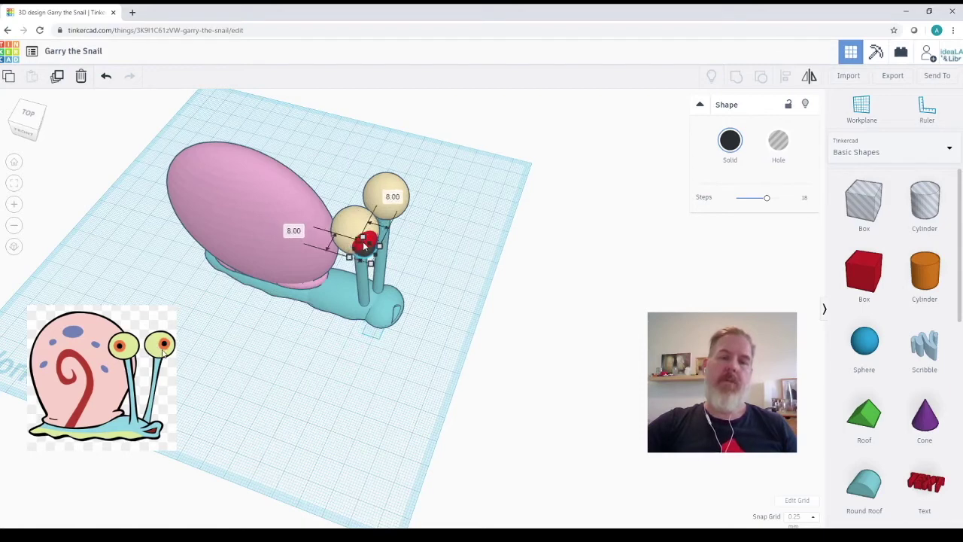
{"action": "left_click_drag", "start_coordinate": [365, 247], "coordinate": [366, 250]}
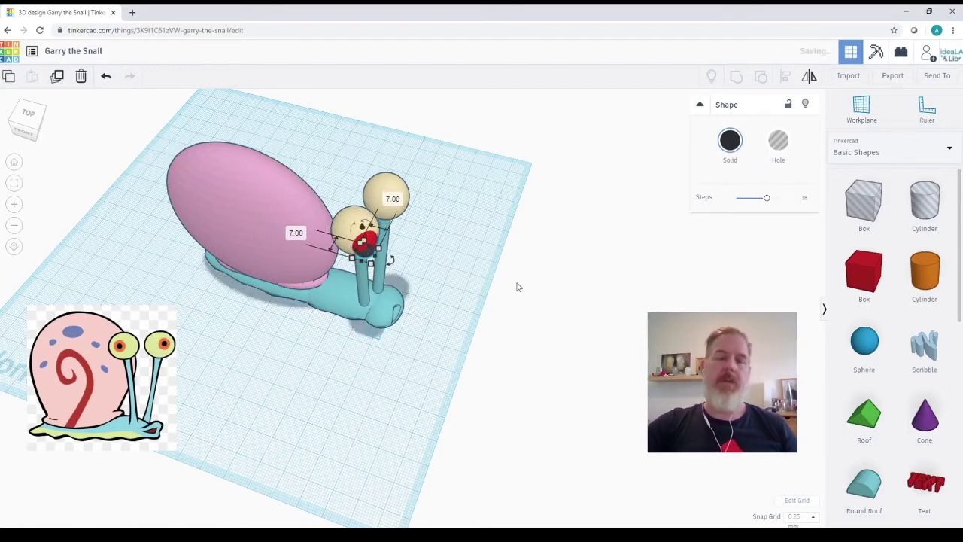
Step: Lift the red iris sphere slightly so the black pupil shows at its centre
{"action": "left_click", "coordinate": [13, 183]}
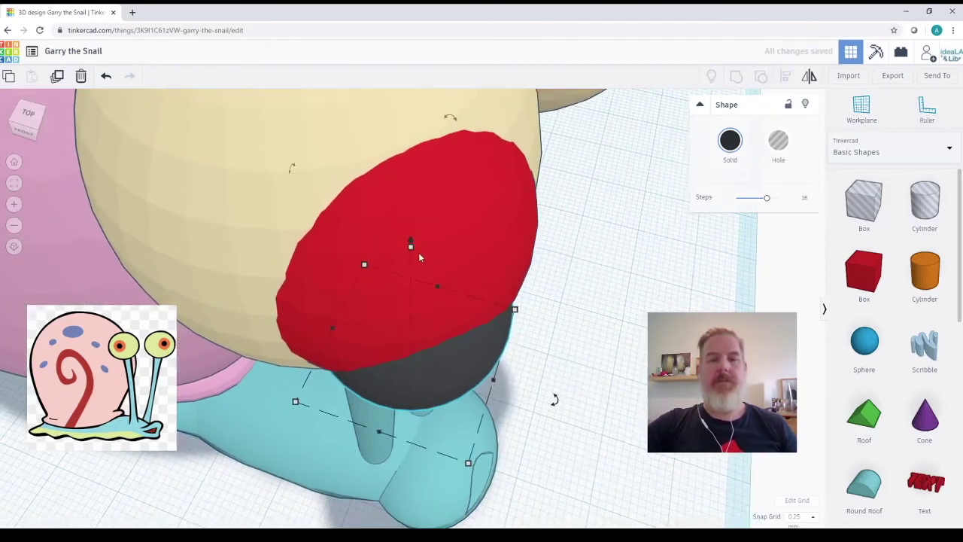
{"action": "scroll", "coordinate": [418, 252], "scroll_direction": "down", "scroll_amount": 3}
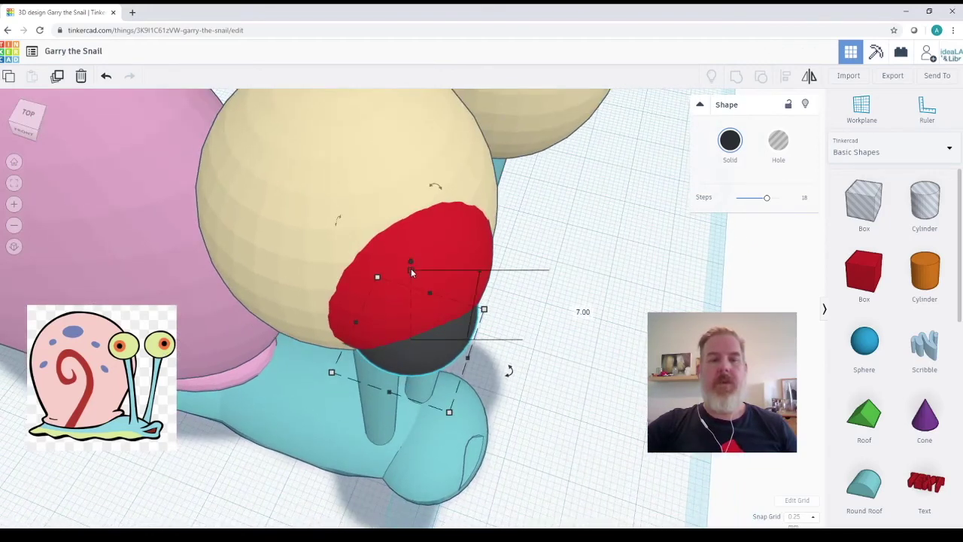
{"action": "left_click_drag", "start_coordinate": [410, 258], "coordinate": [410, 230]}
{"action": "left_click", "coordinate": [475, 256], "text": "shift"}
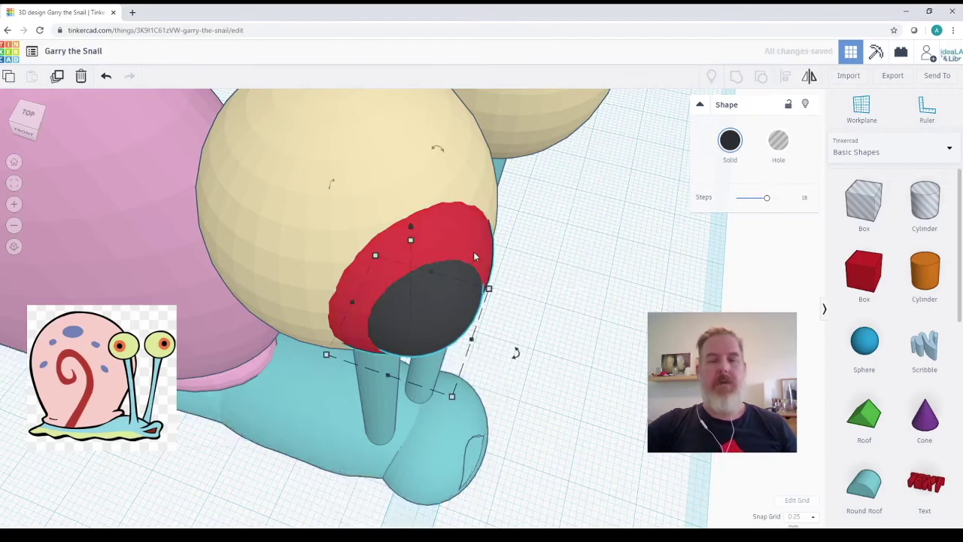
Step: Undo and redo the pupil change to compare the eye's look
{"action": "key", "text": "ctrl+z"}
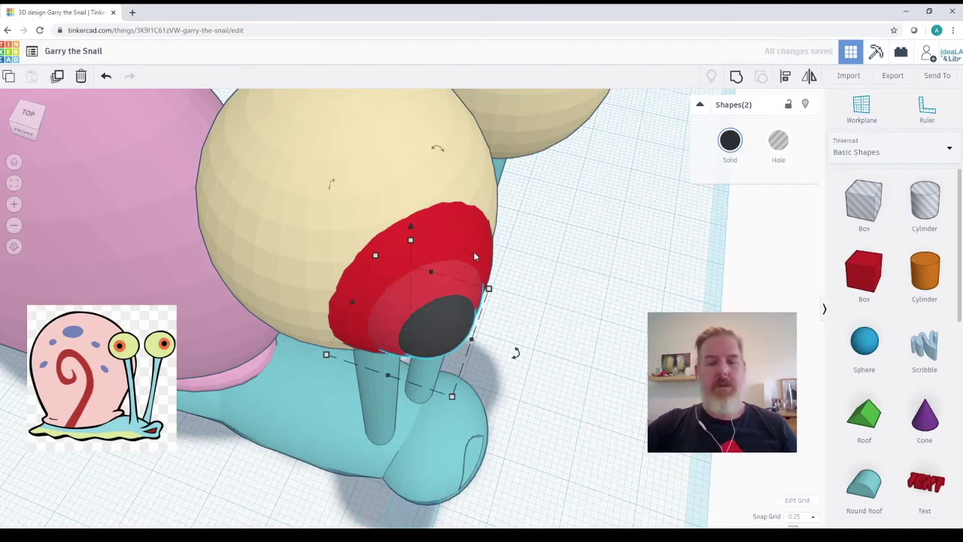
{"action": "key", "text": "ctrl+y"}
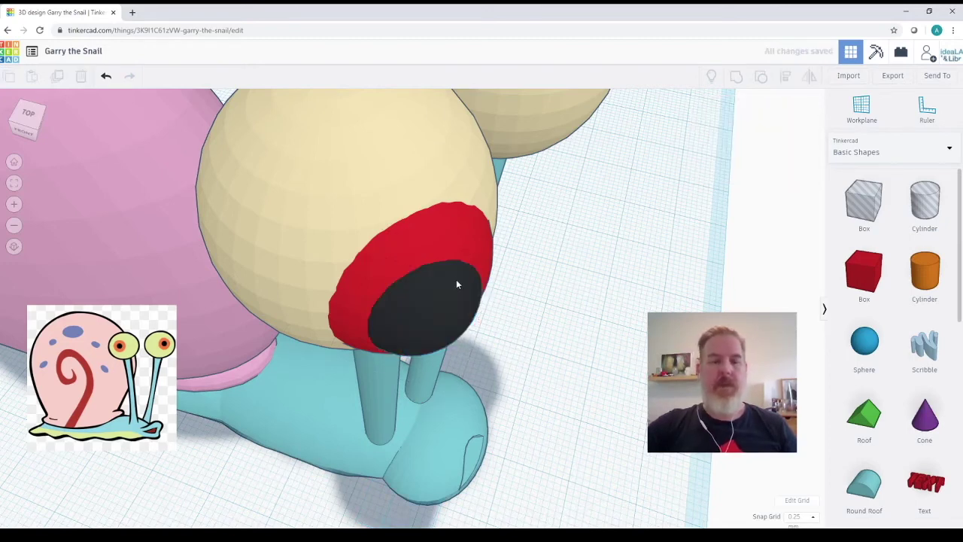
{"action": "key", "text": "ctrl+z"}
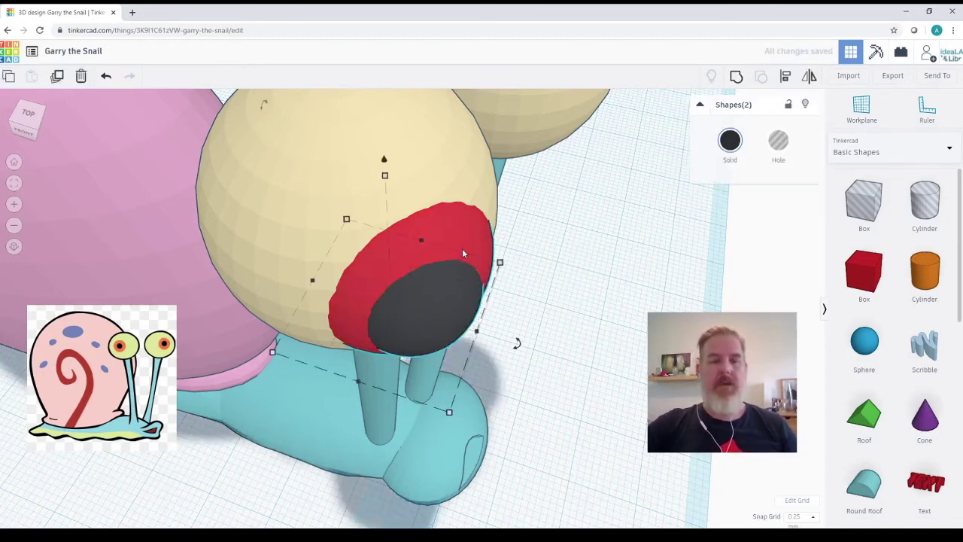
{"action": "key", "text": "ctrl+y"}
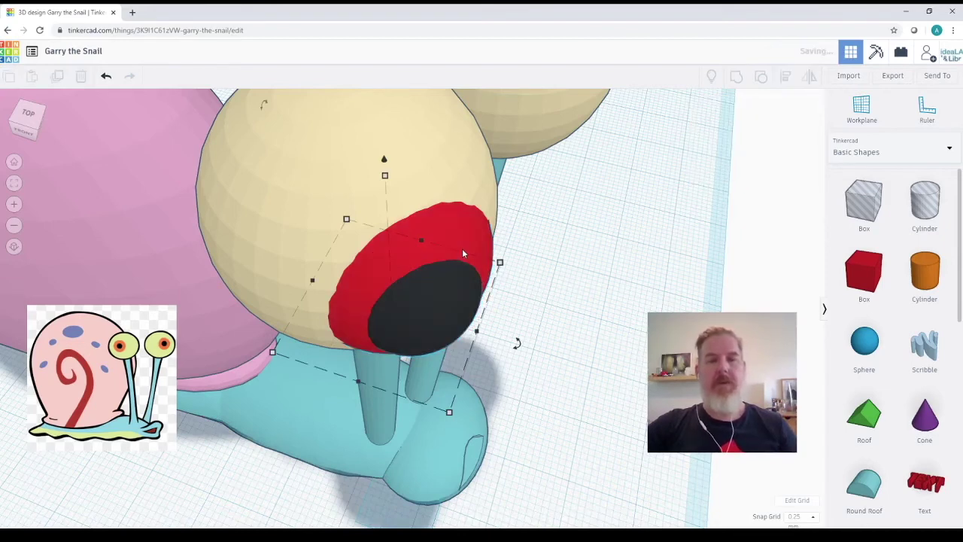
Step: Copy the iris and pupil onto the second eyeball and nudge them up into place
{"action": "key", "text": "ctrl+y"}
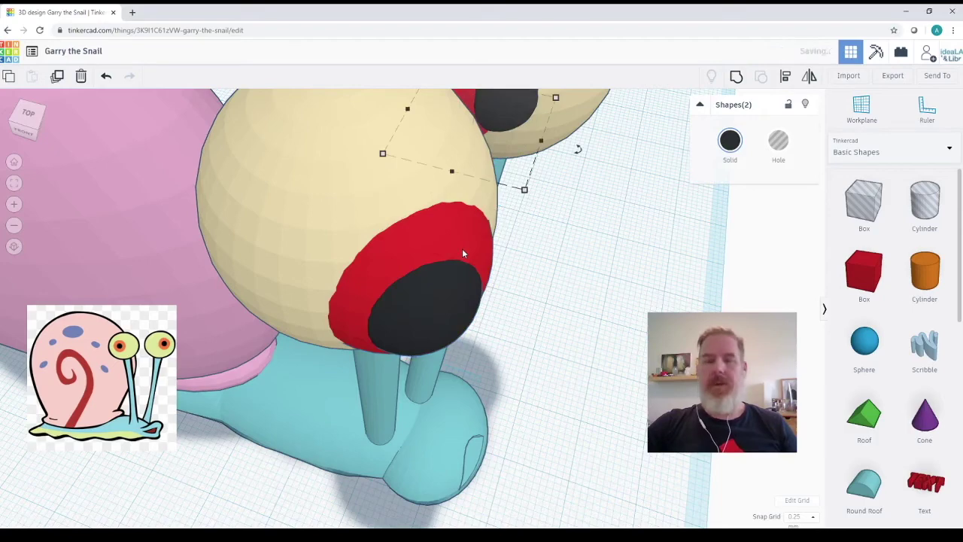
{"action": "key", "text": "ctrl+y"}
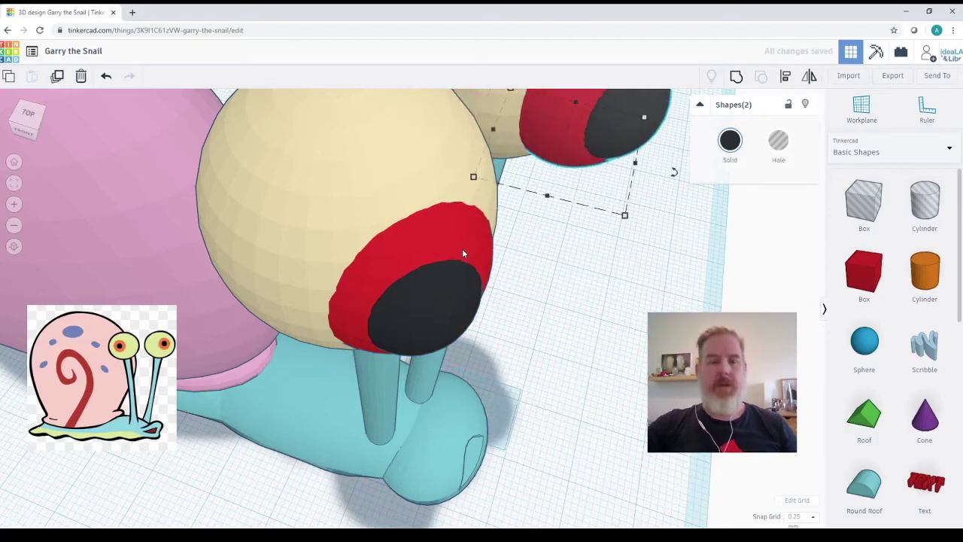
{"action": "right_click_drag", "start_coordinate": [575, 345], "coordinate": [616, 355]}
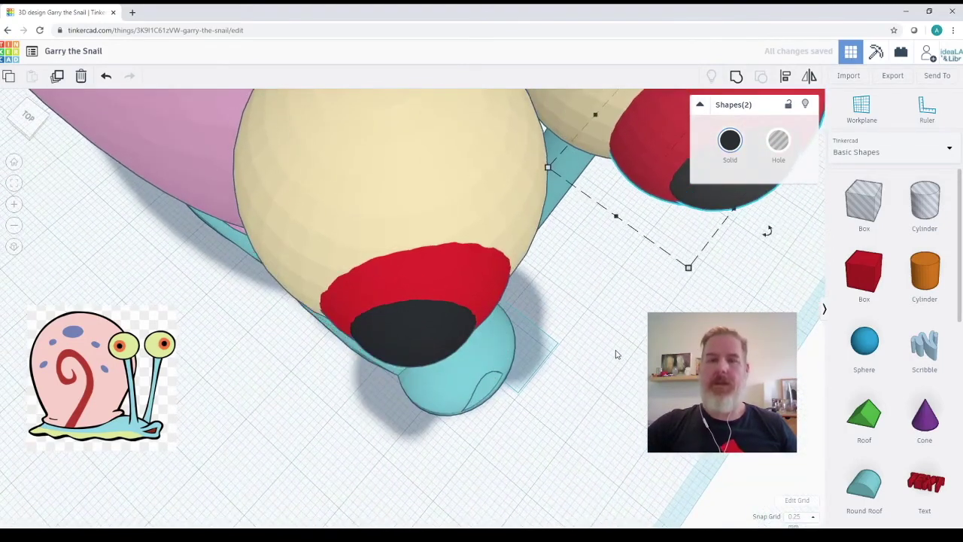
{"action": "key", "text": "Up"}
{"action": "key", "text": "Up"}
{"action": "key", "text": "Up"}
{"action": "key", "text": "Up"}
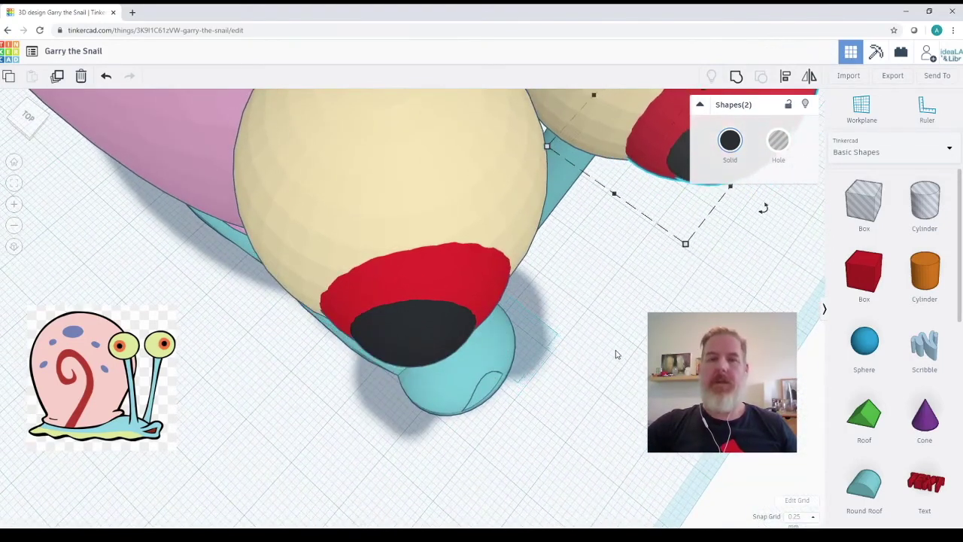
{"action": "key", "text": "Up"}
{"action": "key", "text": "Up"}
{"action": "key", "text": "Up"}
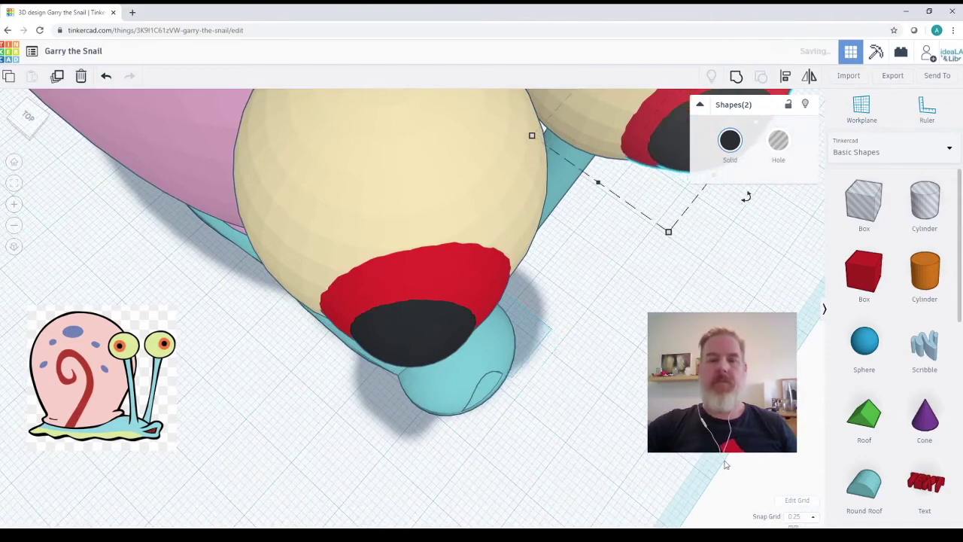
{"action": "left_click", "coordinate": [14, 162]}
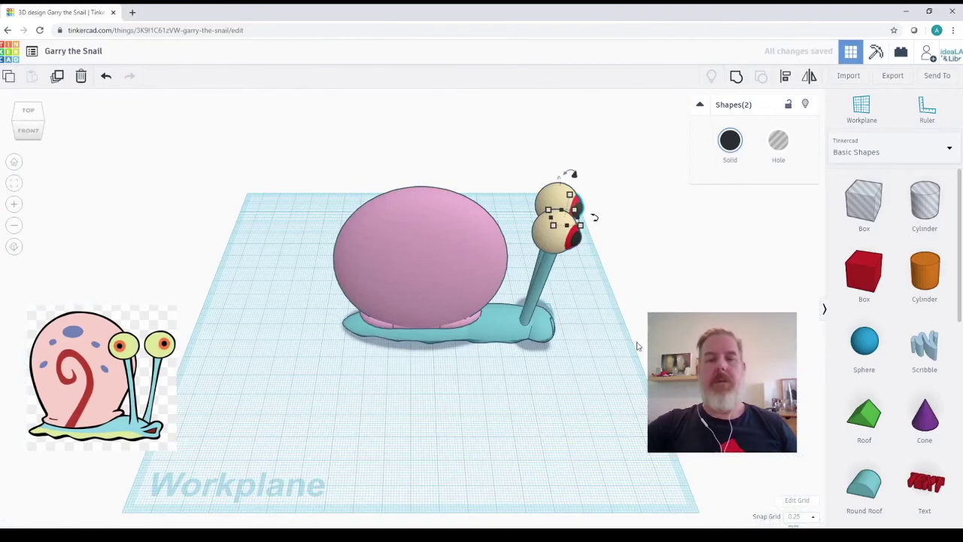
{"action": "right_click_drag", "start_coordinate": [643, 358], "coordinate": [574, 311]}
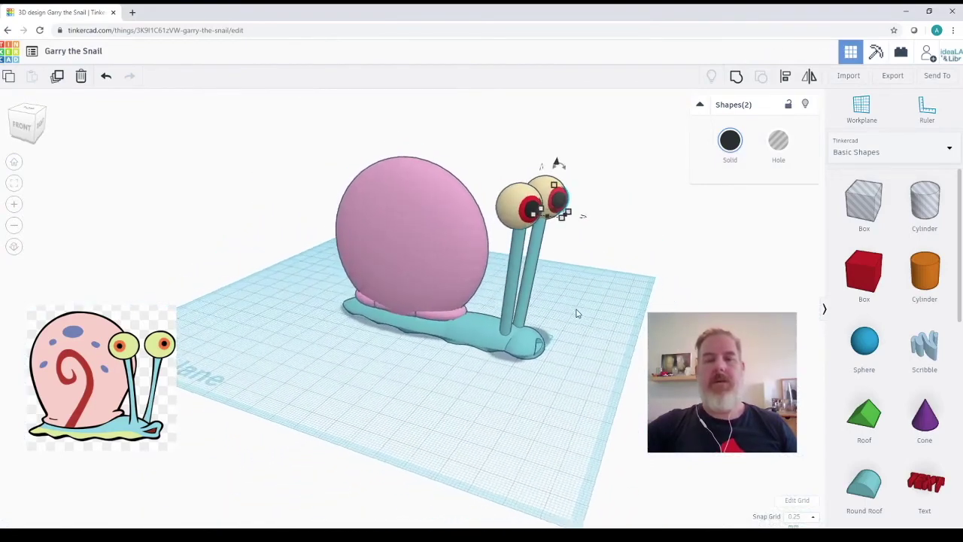
{"action": "left_click", "coordinate": [527, 394]}
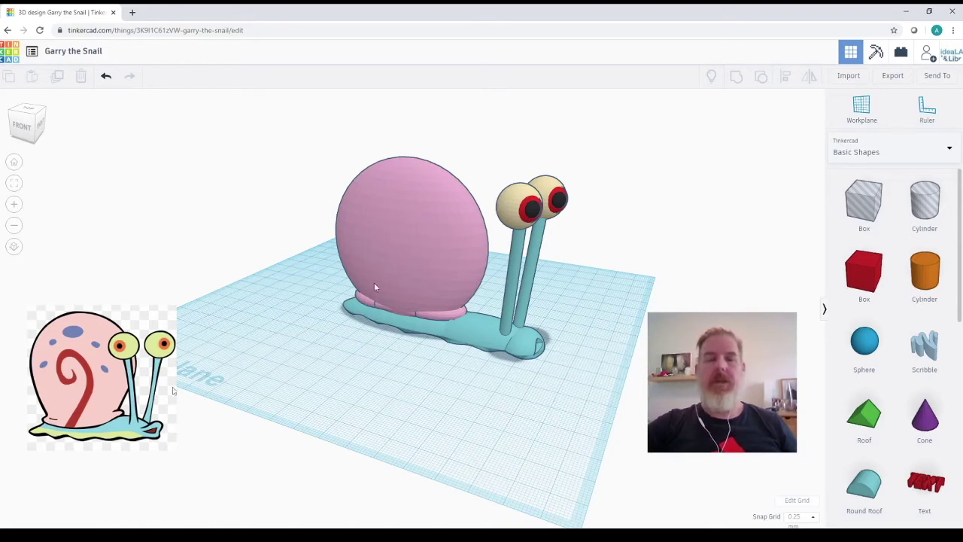
{"action": "left_click", "coordinate": [382, 214]}
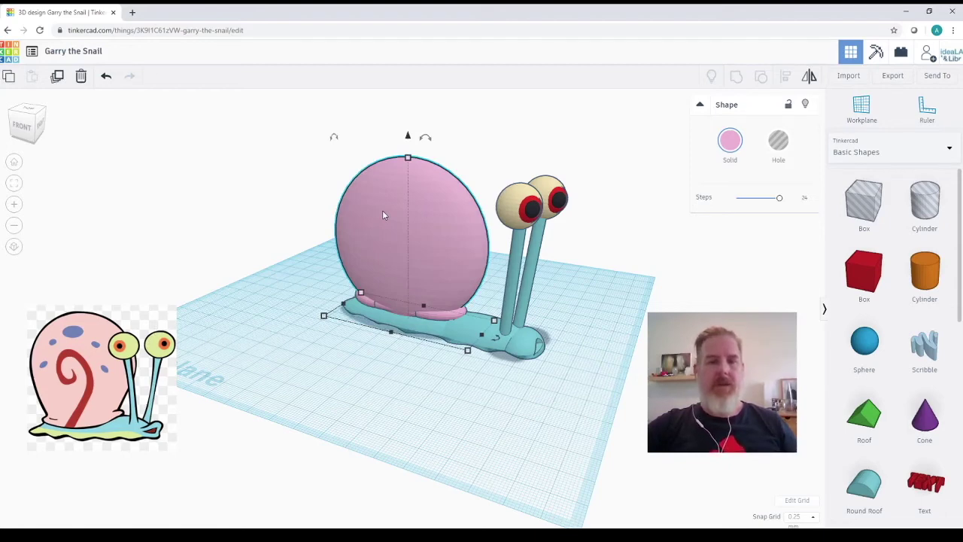
{"action": "left_click", "coordinate": [382, 215]}
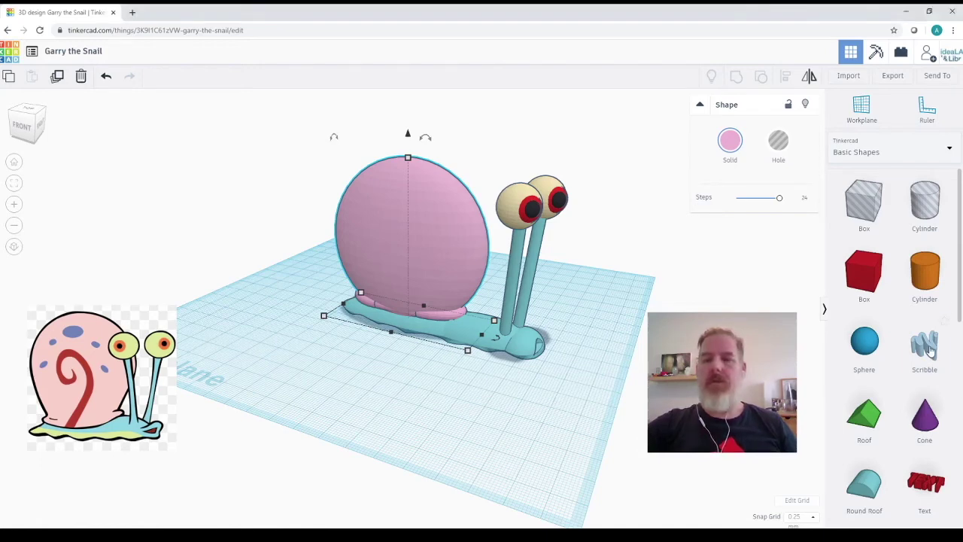
{"action": "mouse_move", "coordinate": [933, 353]}
{"action": "left_mouse_down"}
{"action": "mouse_move", "coordinate": [470, 447]}
{"action": "mouse_move", "coordinate": [481, 411]}
{"action": "left_mouse_up"}
Step: Draw a hook-shaped curl with the Scribble pen and finish it as a 3D solid
{"action": "mouse_move", "coordinate": [516, 211]}
{"action": "left_mouse_down"}
{"action": "mouse_move", "coordinate": [442, 139]}
{"action": "mouse_move", "coordinate": [407, 144]}
{"action": "mouse_move", "coordinate": [383, 181]}
{"action": "mouse_move", "coordinate": [381, 231]}
{"action": "mouse_move", "coordinate": [406, 263]}
{"action": "mouse_move", "coordinate": [439, 250]}
{"action": "mouse_move", "coordinate": [400, 254]}
{"action": "mouse_move", "coordinate": [383, 222]}
{"action": "mouse_move", "coordinate": [381, 198]}
{"action": "mouse_move", "coordinate": [410, 146]}
{"action": "mouse_move", "coordinate": [431, 134]}
{"action": "mouse_move", "coordinate": [472, 137]}
{"action": "mouse_move", "coordinate": [520, 193]}
{"action": "mouse_move", "coordinate": [533, 227]}
{"action": "mouse_move", "coordinate": [531, 282]}
{"action": "mouse_move", "coordinate": [489, 406]}
{"action": "mouse_move", "coordinate": [504, 428]}
{"action": "mouse_move", "coordinate": [526, 362]}
{"action": "mouse_move", "coordinate": [520, 210]}
{"action": "mouse_move", "coordinate": [523, 281]}
{"action": "mouse_move", "coordinate": [497, 407]}
{"action": "mouse_move", "coordinate": [482, 430]}
{"action": "mouse_move", "coordinate": [495, 430]}
{"action": "mouse_move", "coordinate": [505, 410]}
{"action": "mouse_move", "coordinate": [526, 302]}
{"action": "mouse_move", "coordinate": [518, 353]}
{"action": "left_mouse_up"}
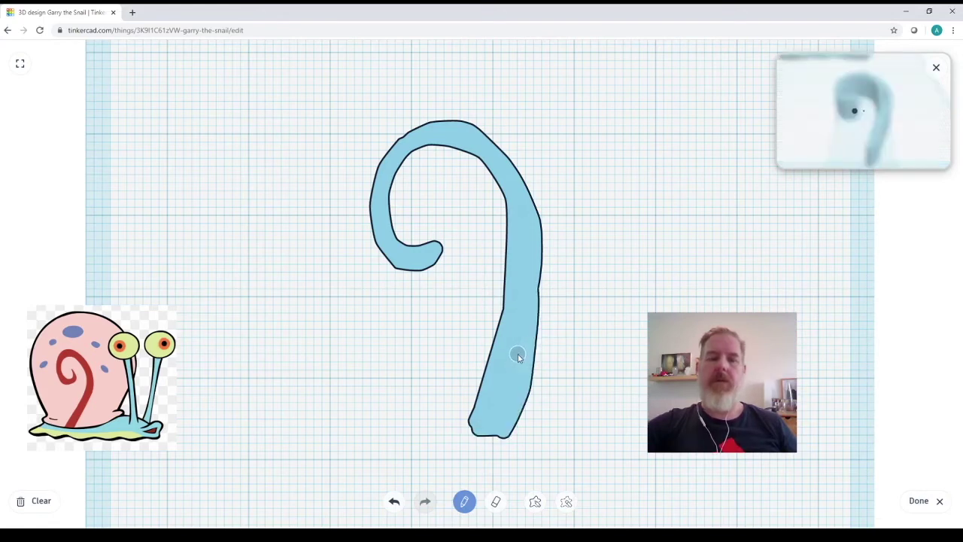
{"action": "left_click", "coordinate": [923, 503]}
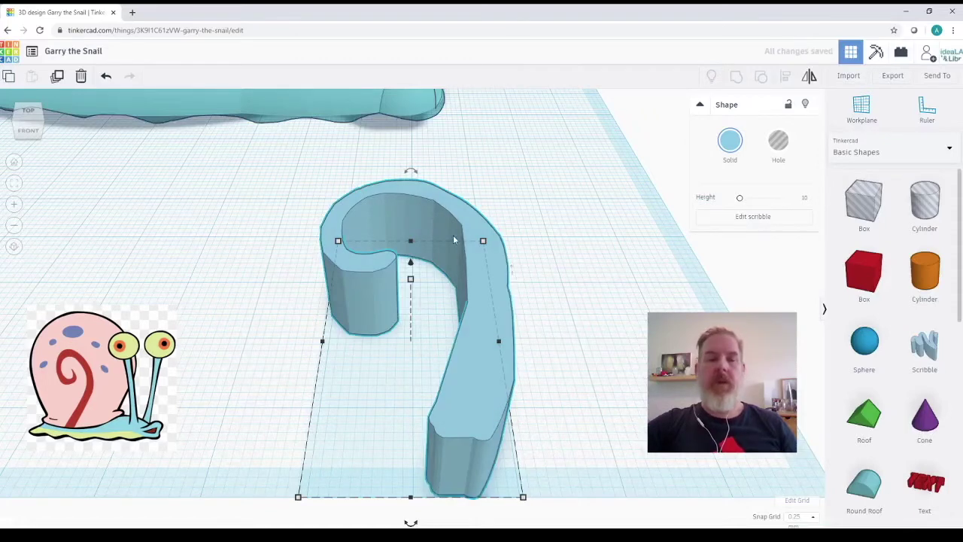
Step: Make the curl shape much taller and recolour the shell red
{"action": "left_click_drag", "start_coordinate": [412, 278], "coordinate": [430, 48]}
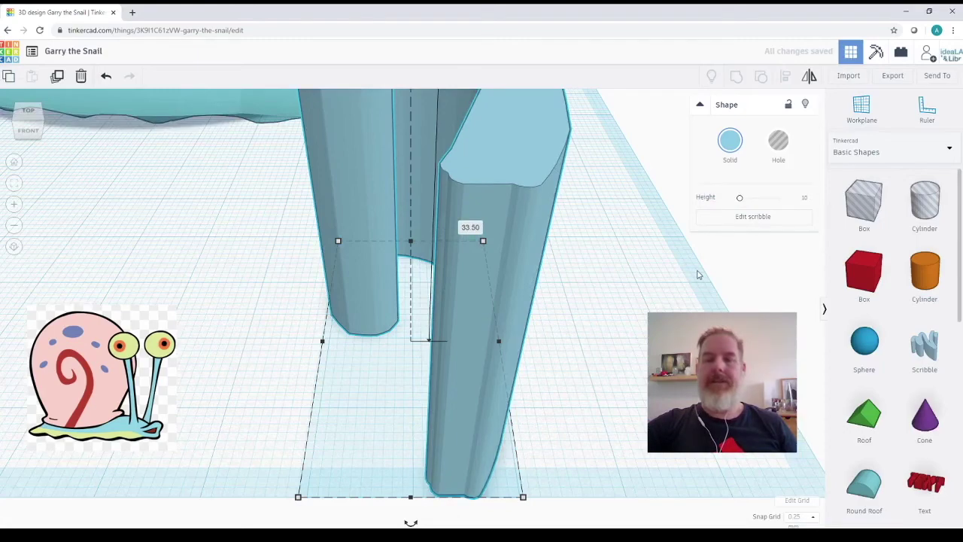
{"action": "left_click", "coordinate": [14, 162]}
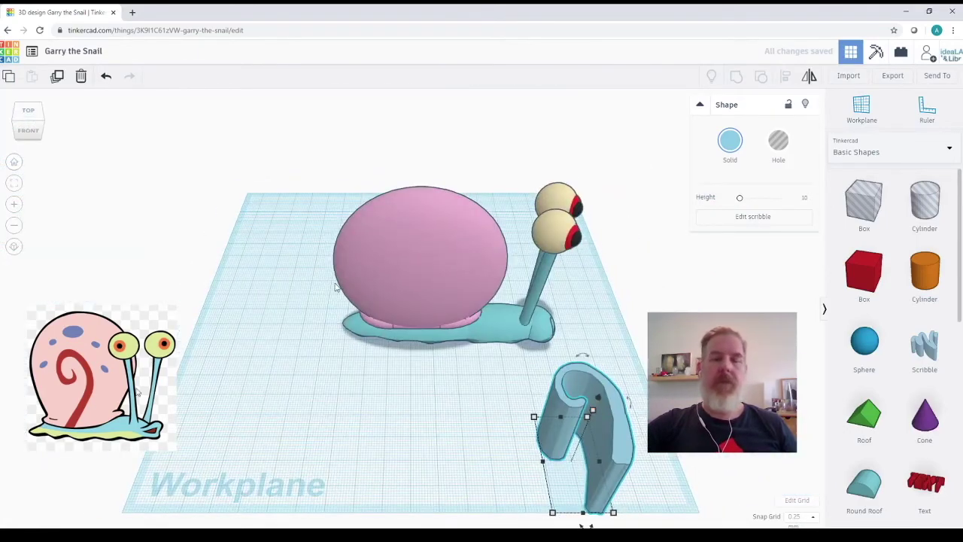
{"action": "left_click", "coordinate": [422, 272]}
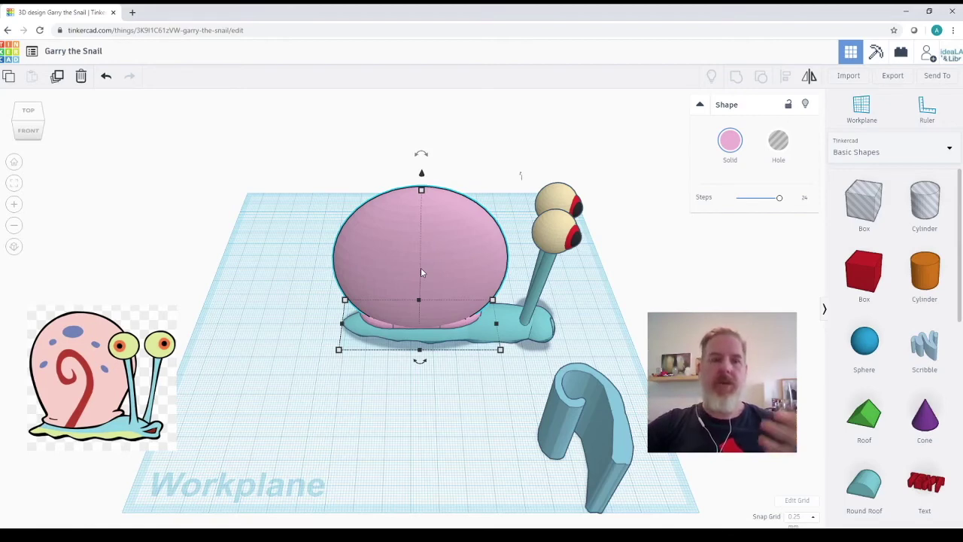
{"action": "left_click", "coordinate": [731, 143]}
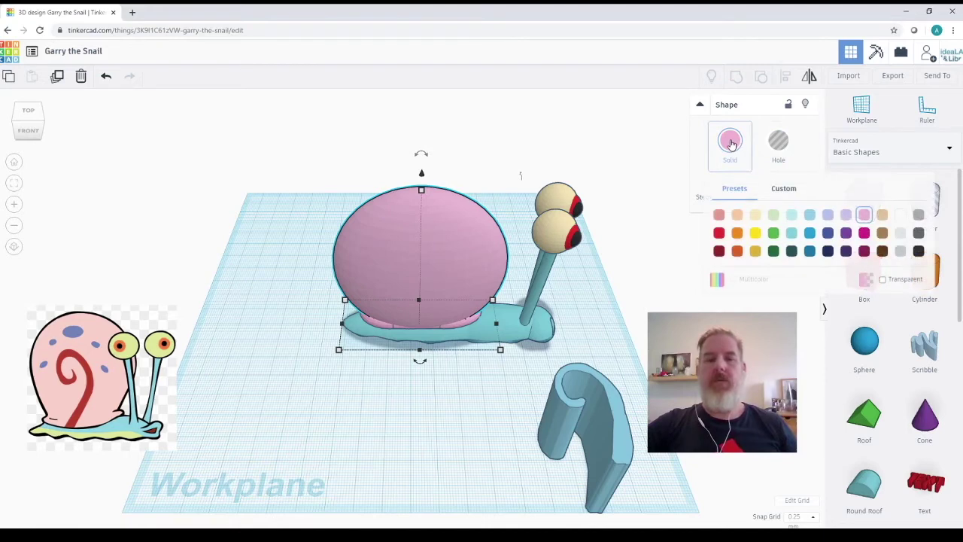
{"action": "left_click", "coordinate": [718, 234]}
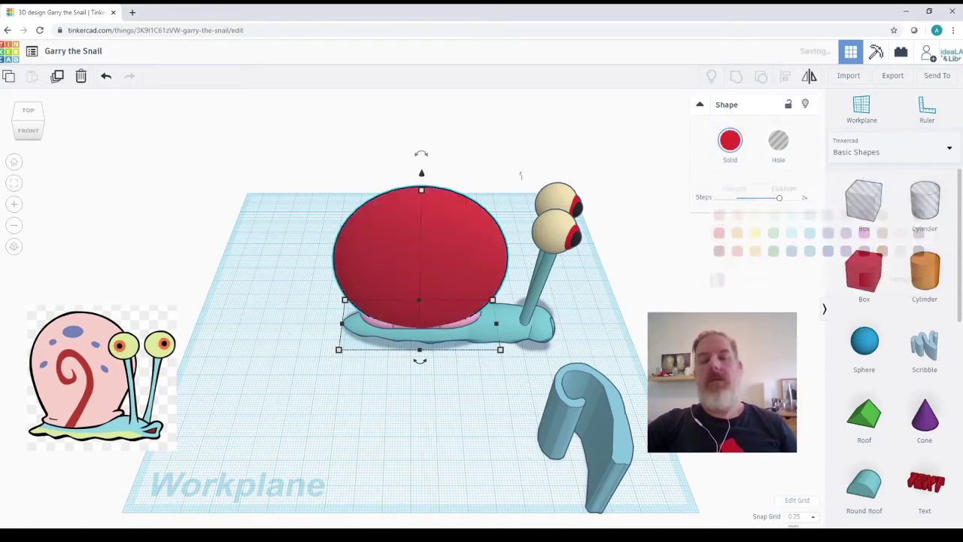
Step: Turn the curl into a hole and move it left toward the snail
{"action": "left_click", "coordinate": [604, 435]}
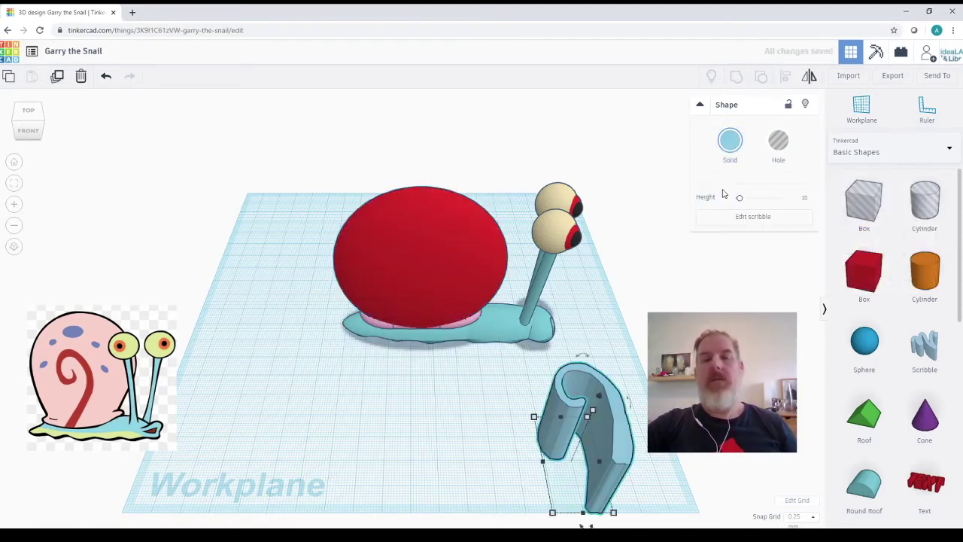
{"action": "left_click", "coordinate": [778, 140]}
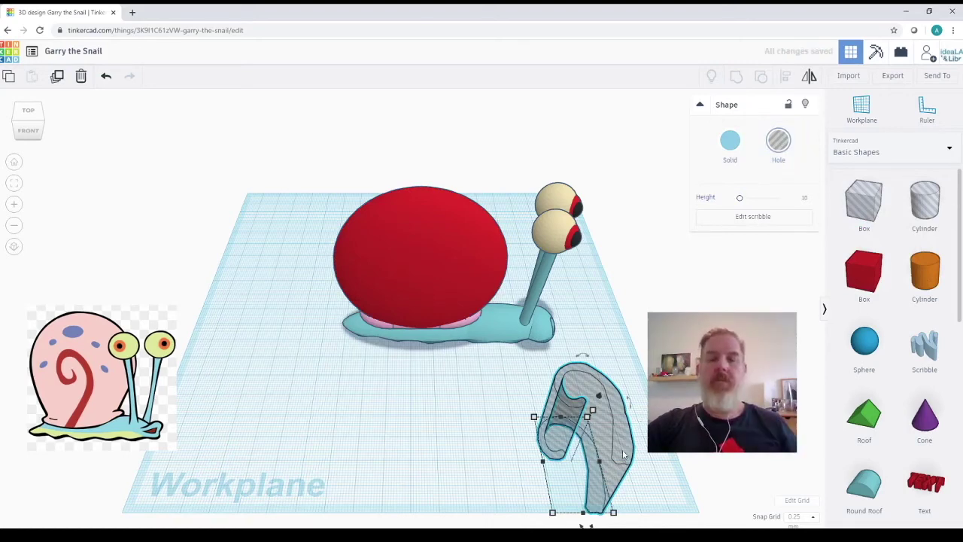
{"action": "mouse_move", "coordinate": [624, 449]}
{"action": "left_mouse_down"}
{"action": "mouse_move", "coordinate": [384, 421]}
{"action": "mouse_move", "coordinate": [275, 369]}
{"action": "mouse_move", "coordinate": [272, 340]}
{"action": "left_mouse_up"}
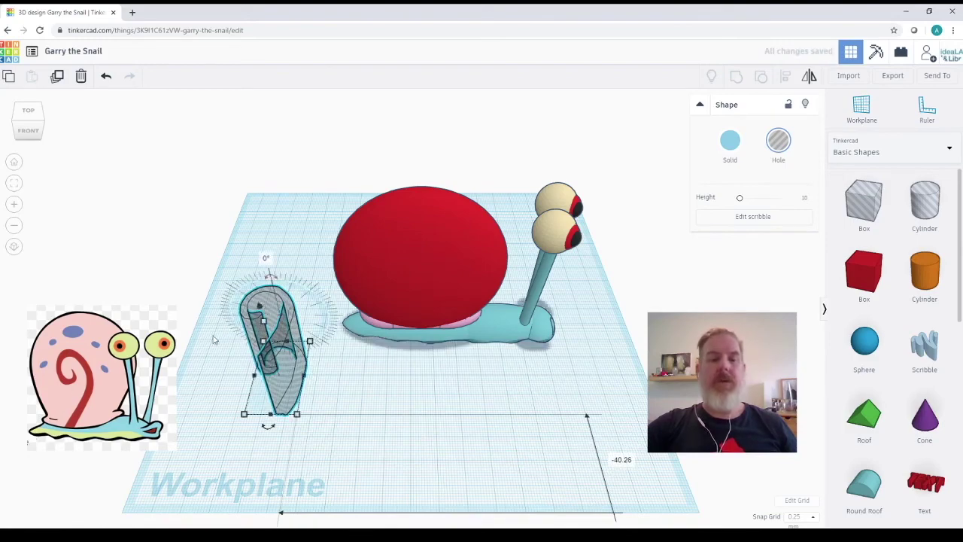
Step: Rotate the curled hole, move it onto the shell and raise it off the workplane
{"action": "right_click_drag", "start_coordinate": [200, 339], "coordinate": [46, 368]}
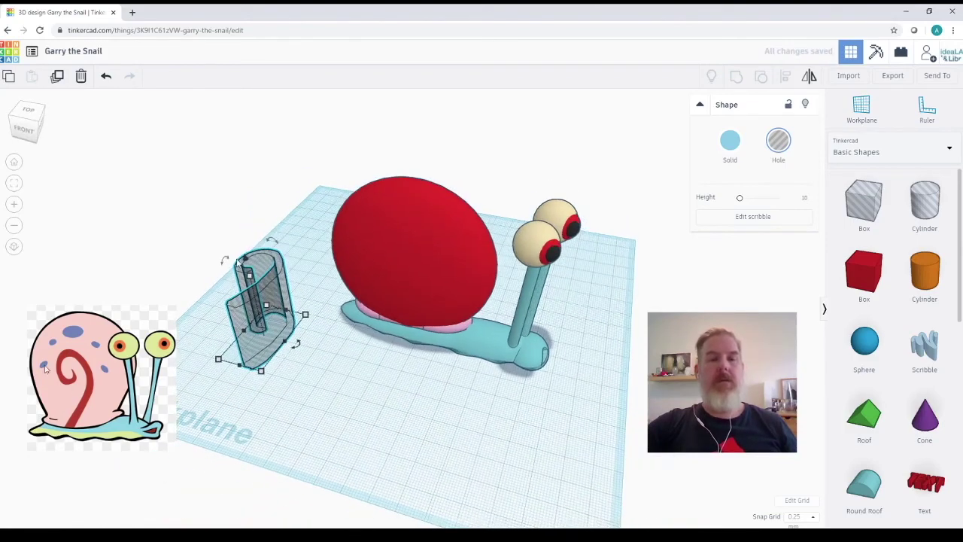
{"action": "left_click_drag", "start_coordinate": [226, 261], "coordinate": [212, 328]}
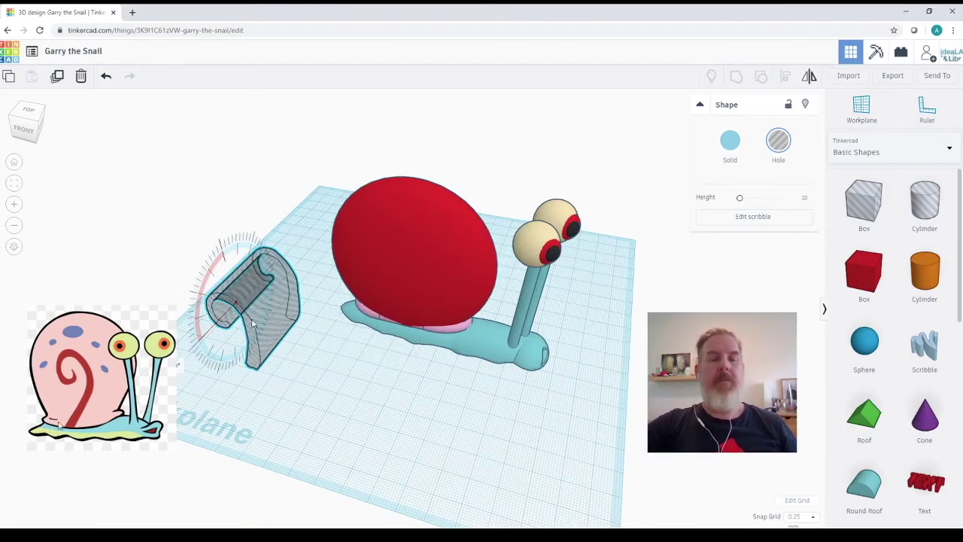
{"action": "left_click_drag", "start_coordinate": [284, 307], "coordinate": [411, 299]}
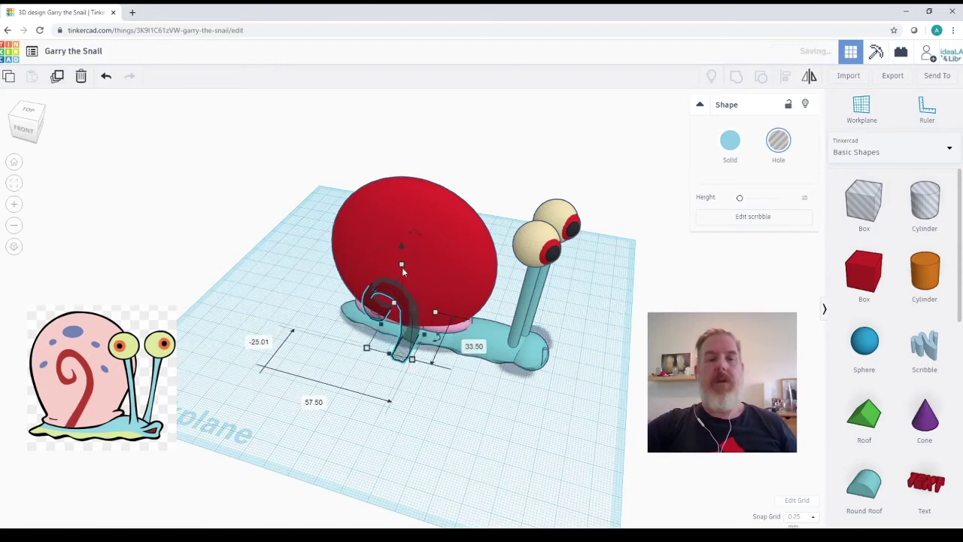
{"action": "left_click_drag", "start_coordinate": [401, 238], "coordinate": [401, 230]}
Step: Make the swirl hole taller, narrow it to 21.40 wide, and shift it slightly right
{"action": "right_click_drag", "start_coordinate": [291, 392], "coordinate": [333, 346]}
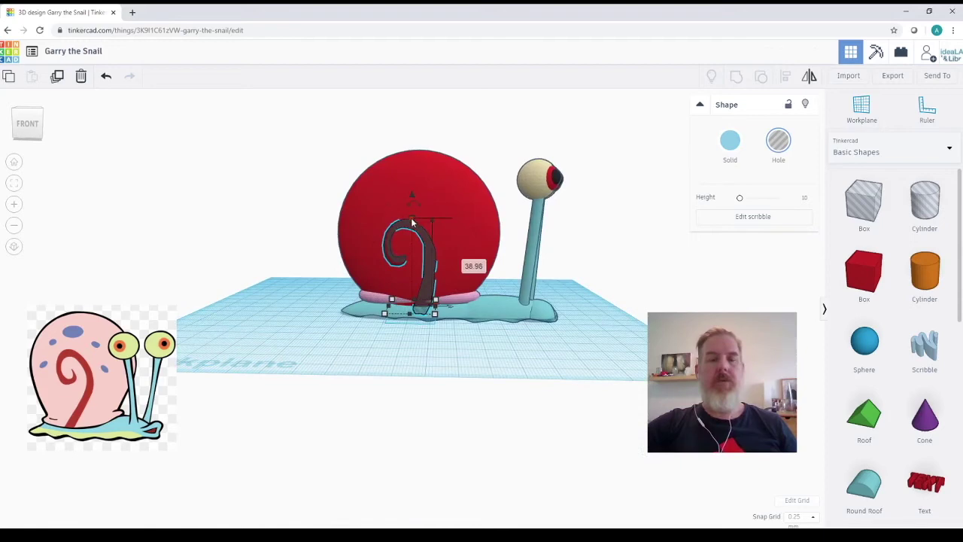
{"action": "left_click_drag", "start_coordinate": [412, 223], "coordinate": [412, 202], "text": "shift"}
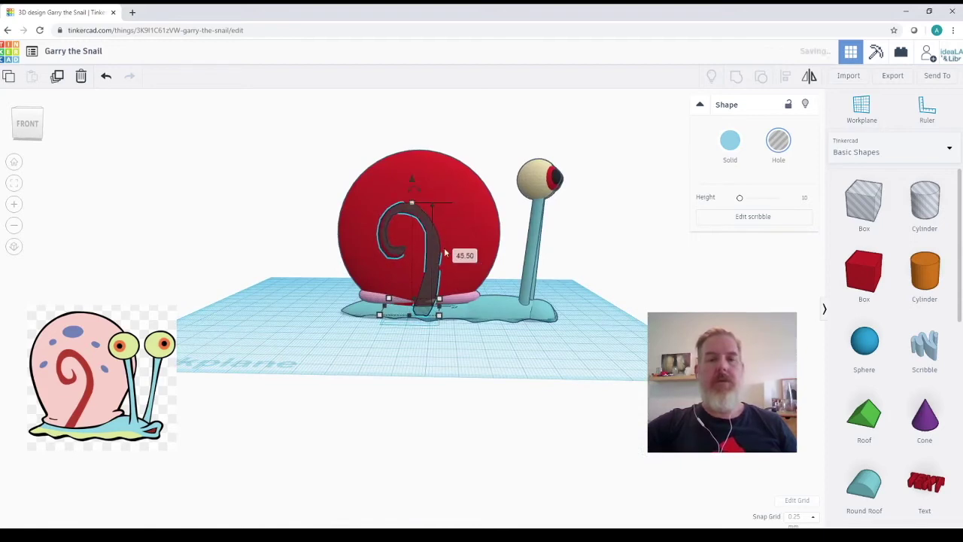
{"action": "left_click_drag", "start_coordinate": [440, 314], "coordinate": [431, 315]}
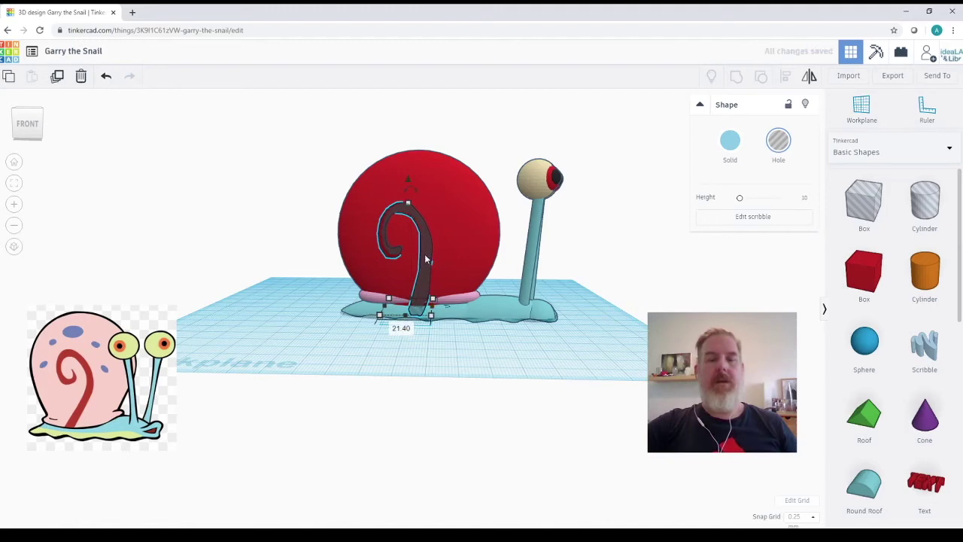
{"action": "left_click_drag", "start_coordinate": [424, 259], "coordinate": [433, 255]}
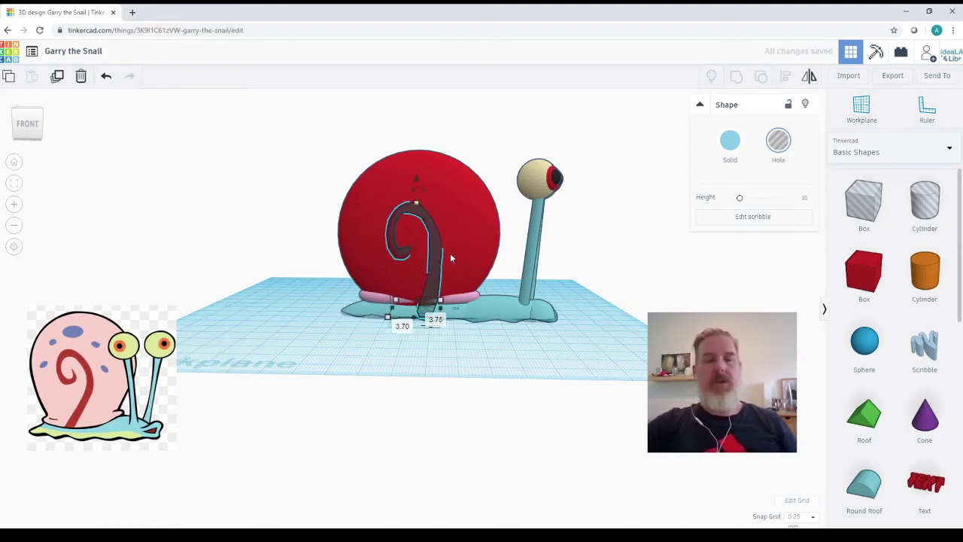
Step: Select the red shell on its own, then switch the selection to the pink outer shell
{"action": "left_click", "coordinate": [467, 247], "text": "shift"}
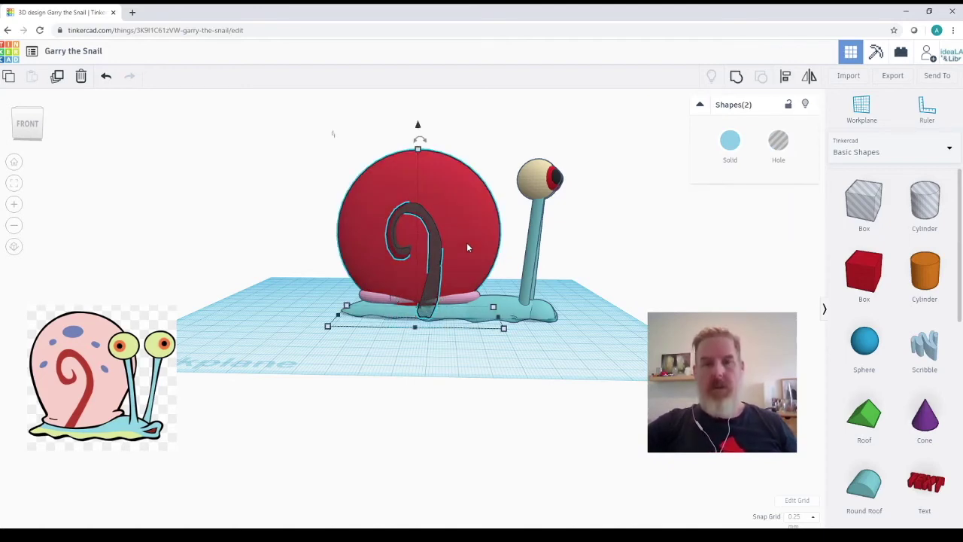
{"action": "left_click", "coordinate": [490, 124]}
{"action": "left_click", "coordinate": [463, 213]}
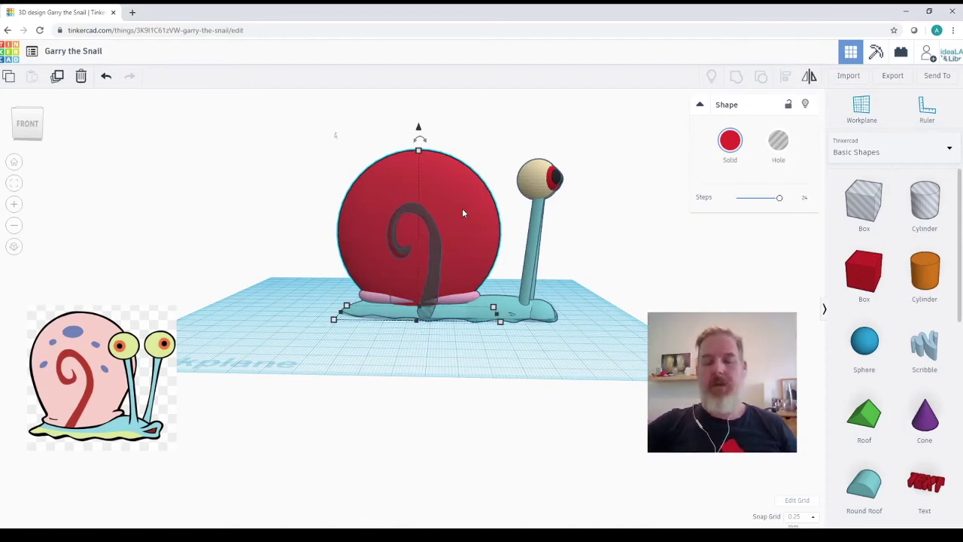
{"action": "key", "text": "Up"}
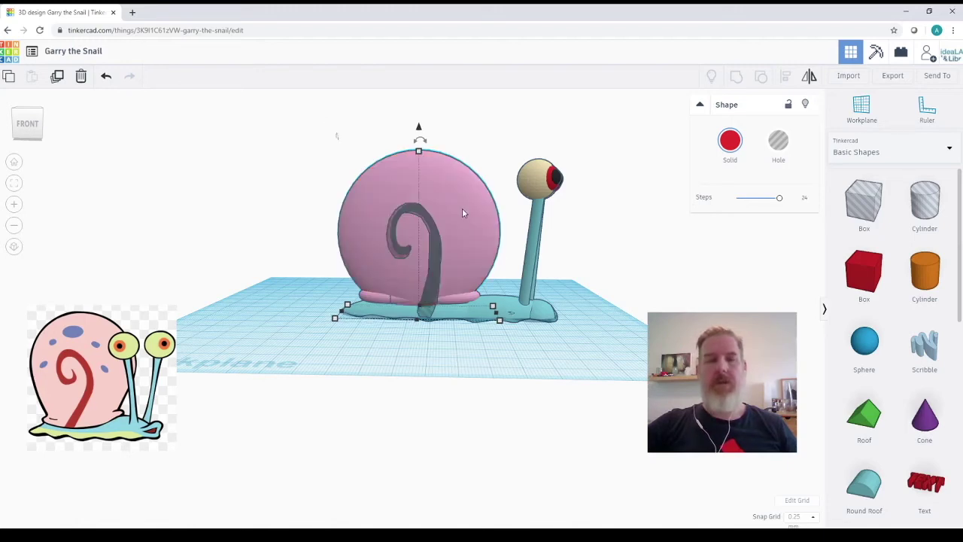
Step: Group the swirl hole with the pink shell to carve the spiral, then select the red inner shell
{"action": "left_click", "coordinate": [435, 271]}
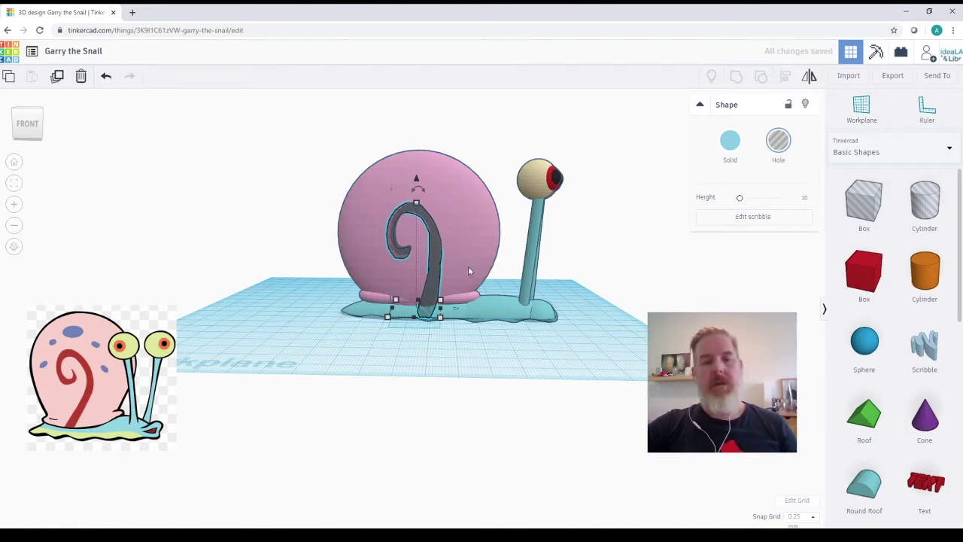
{"action": "left_click", "coordinate": [468, 270], "text": "shift"}
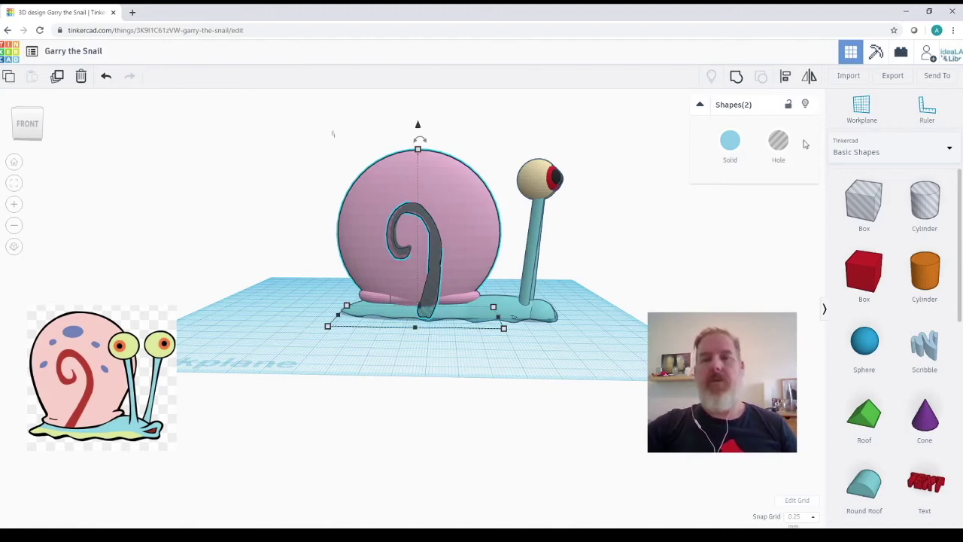
{"action": "left_click", "coordinate": [738, 77]}
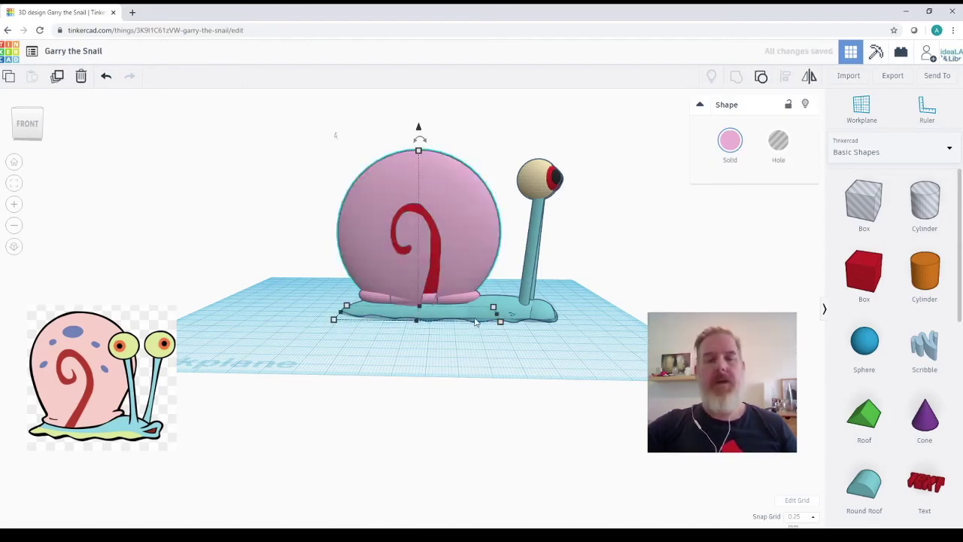
{"action": "right_click_drag", "start_coordinate": [643, 284], "coordinate": [398, 274]}
{"action": "left_click", "coordinate": [398, 274]}
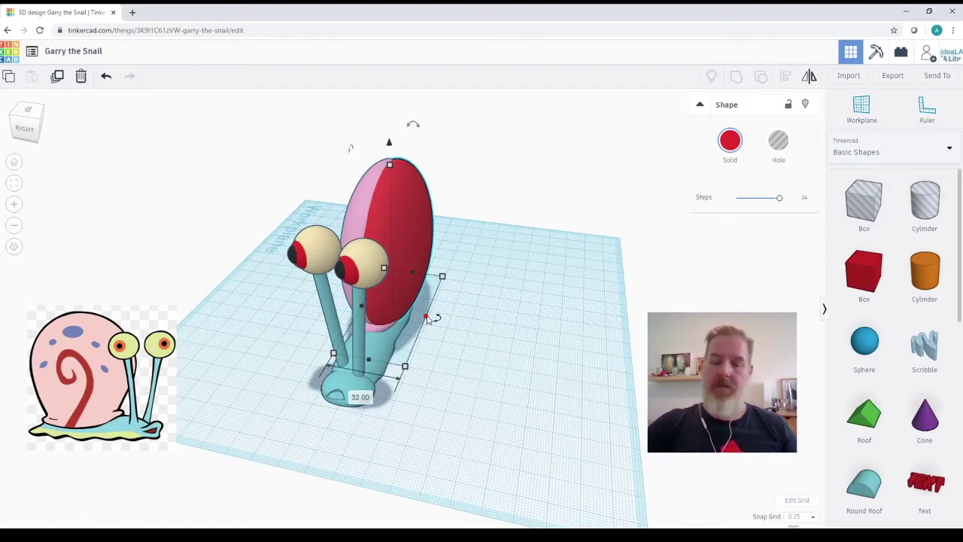
Step: Set the snap grid to 0.1 mm and lower the red inner shell's height from 72.00 to 70.60
{"action": "left_click_drag", "start_coordinate": [426, 318], "coordinate": [428, 319]}
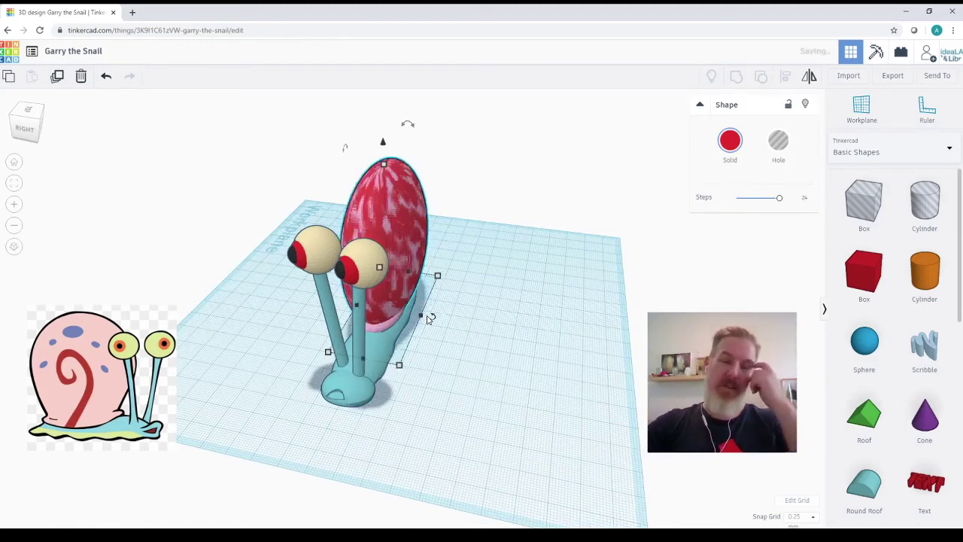
{"action": "right_click_drag", "start_coordinate": [254, 364], "coordinate": [546, 351]}
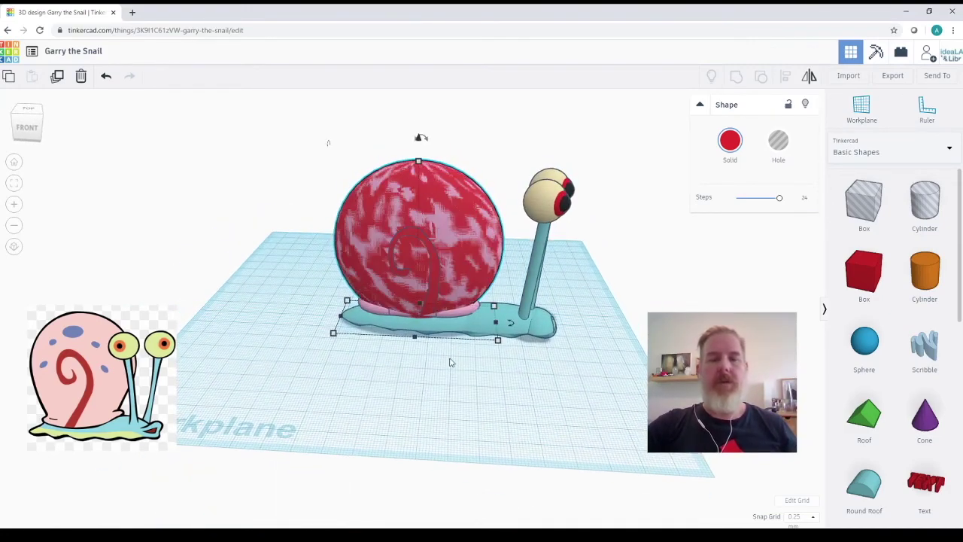
{"action": "left_click", "coordinate": [792, 517]}
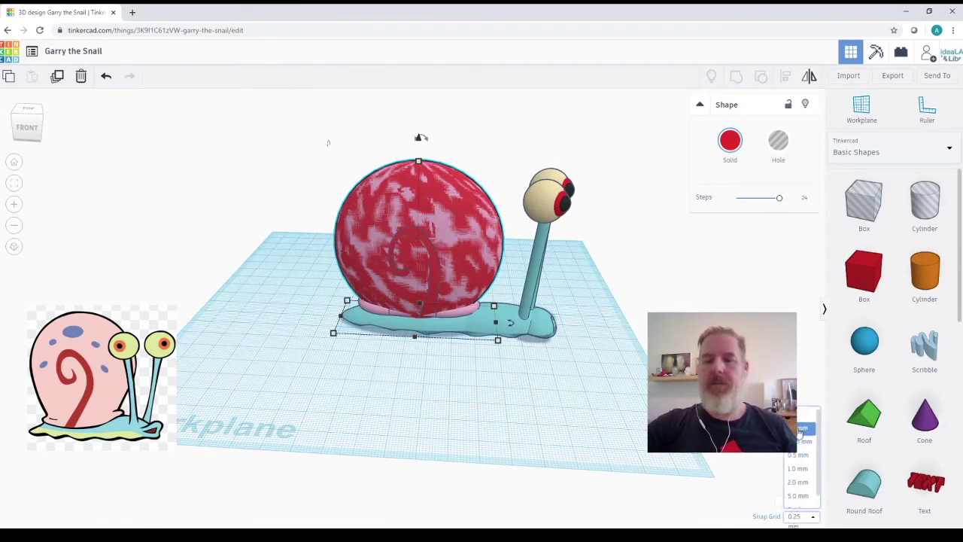
{"action": "left_click", "coordinate": [801, 429]}
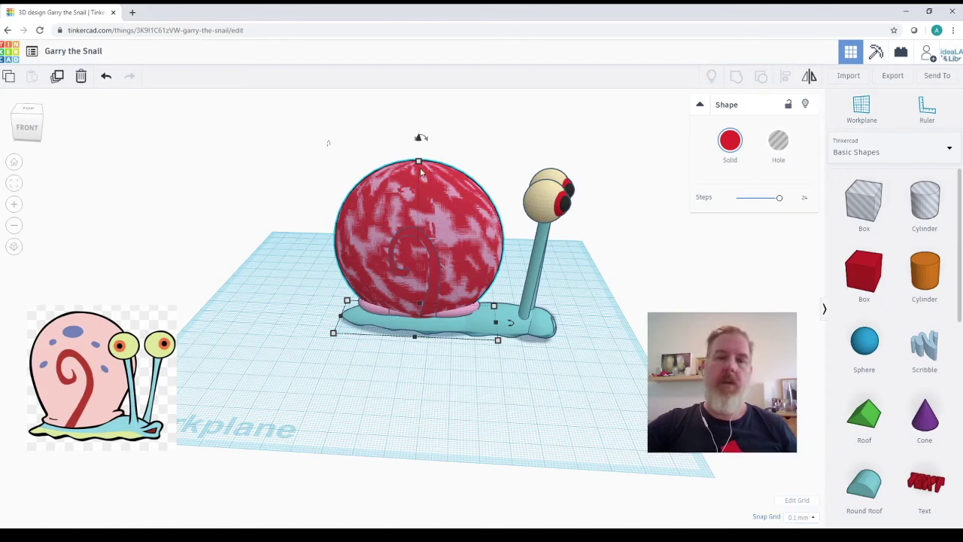
{"action": "mouse_move", "coordinate": [420, 168]}
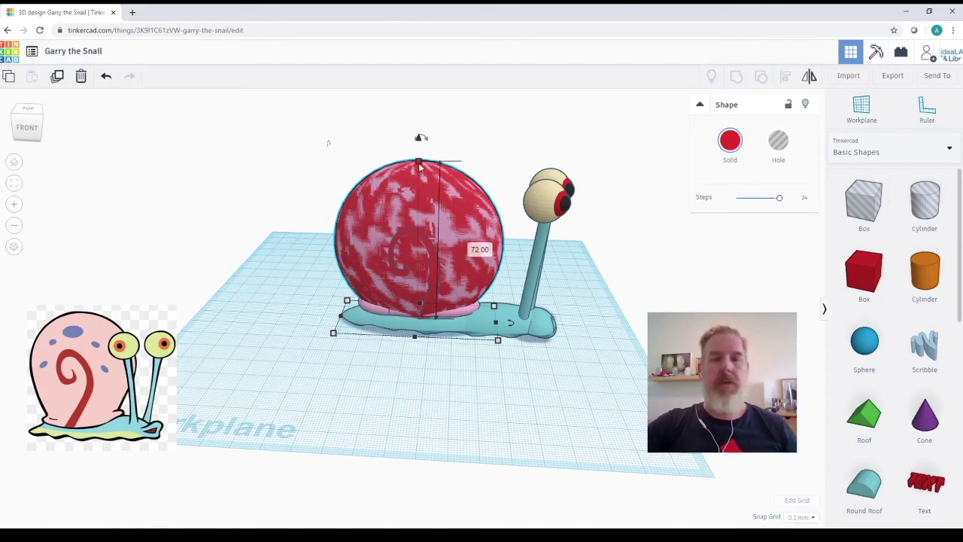
{"action": "left_click_drag", "start_coordinate": [419, 169], "coordinate": [419, 170]}
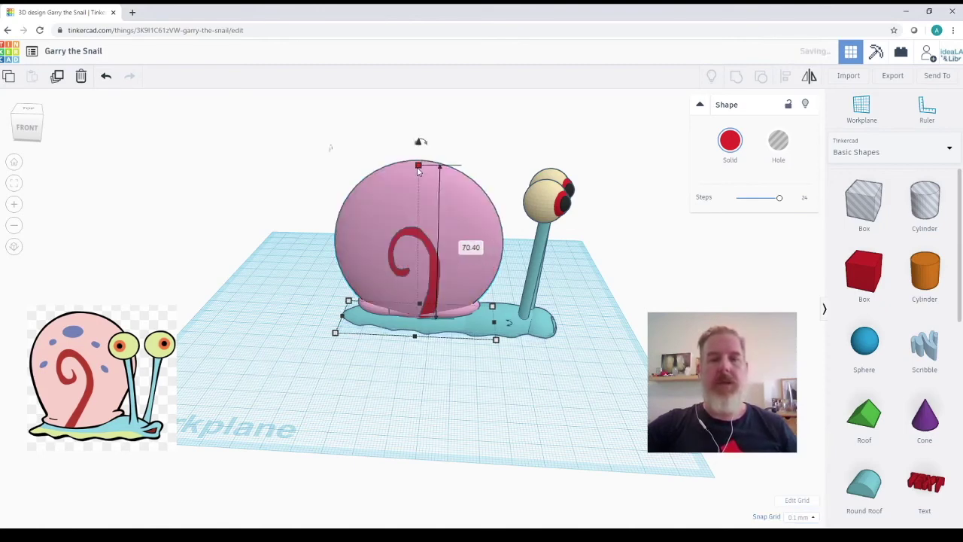
Step: Recolour the inner shell light purple
{"action": "left_click", "coordinate": [431, 301]}
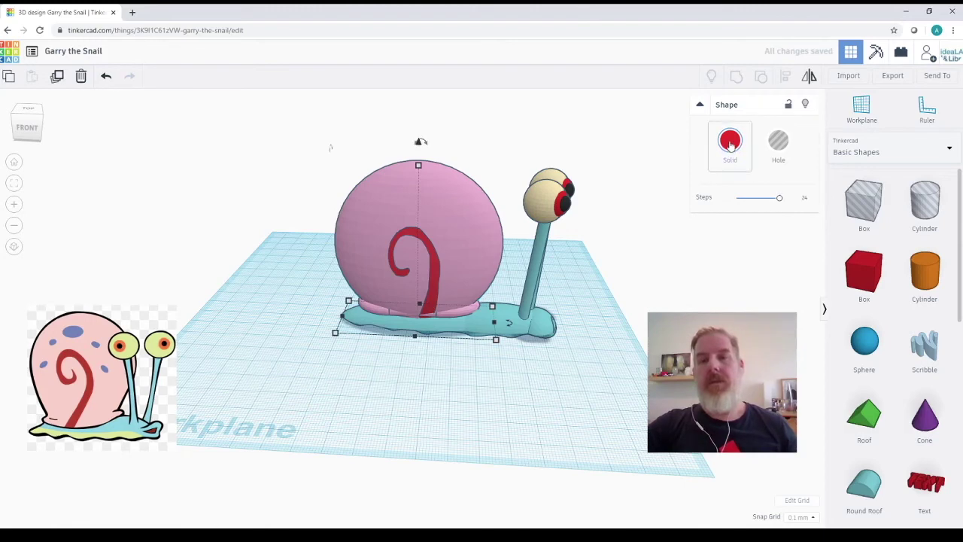
{"action": "left_click", "coordinate": [730, 143]}
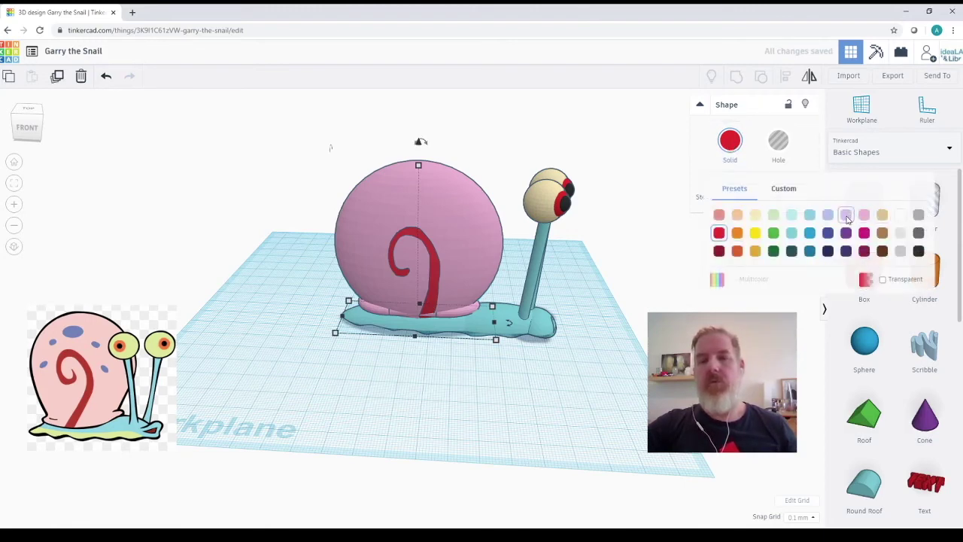
{"action": "left_click", "coordinate": [847, 216]}
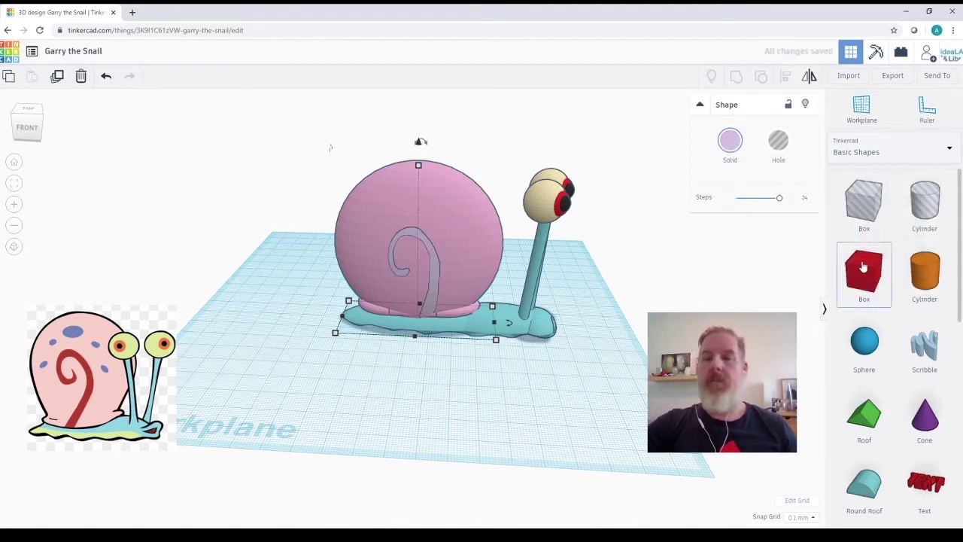
Step: Draw a Scribble of five freehand spots: a large oval with smaller spots around it
{"action": "mouse_move", "coordinate": [930, 346]}
{"action": "left_mouse_down"}
{"action": "mouse_move", "coordinate": [466, 412]}
{"action": "mouse_move", "coordinate": [441, 426]}
{"action": "left_mouse_up"}
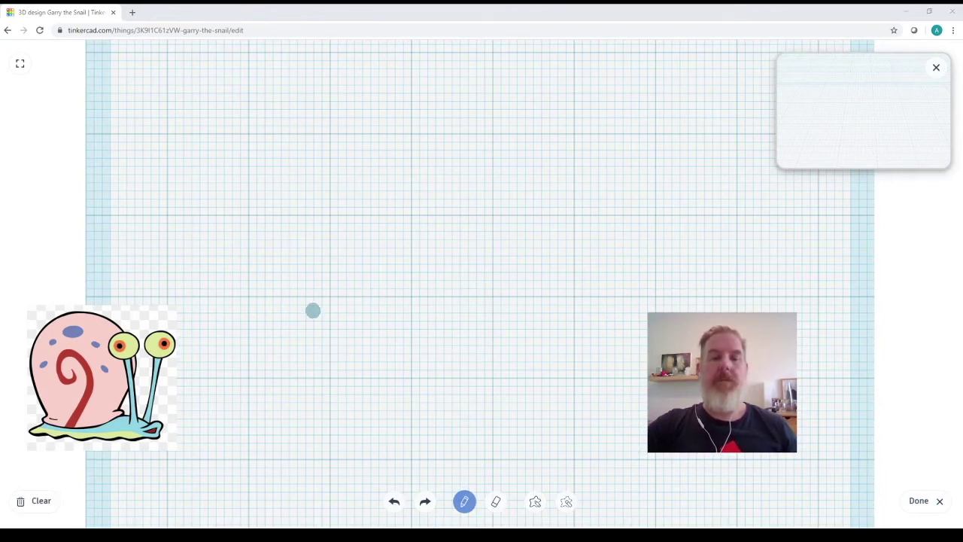
{"action": "mouse_move", "coordinate": [374, 169]}
{"action": "left_mouse_down"}
{"action": "mouse_move", "coordinate": [345, 170]}
{"action": "mouse_move", "coordinate": [354, 191]}
{"action": "mouse_move", "coordinate": [415, 191]}
{"action": "mouse_move", "coordinate": [407, 169]}
{"action": "mouse_move", "coordinate": [365, 165]}
{"action": "mouse_move", "coordinate": [336, 185]}
{"action": "mouse_move", "coordinate": [350, 202]}
{"action": "mouse_move", "coordinate": [398, 203]}
{"action": "mouse_move", "coordinate": [404, 177]}
{"action": "mouse_move", "coordinate": [364, 182]}
{"action": "mouse_move", "coordinate": [391, 188]}
{"action": "mouse_move", "coordinate": [375, 186]}
{"action": "left_mouse_up"}
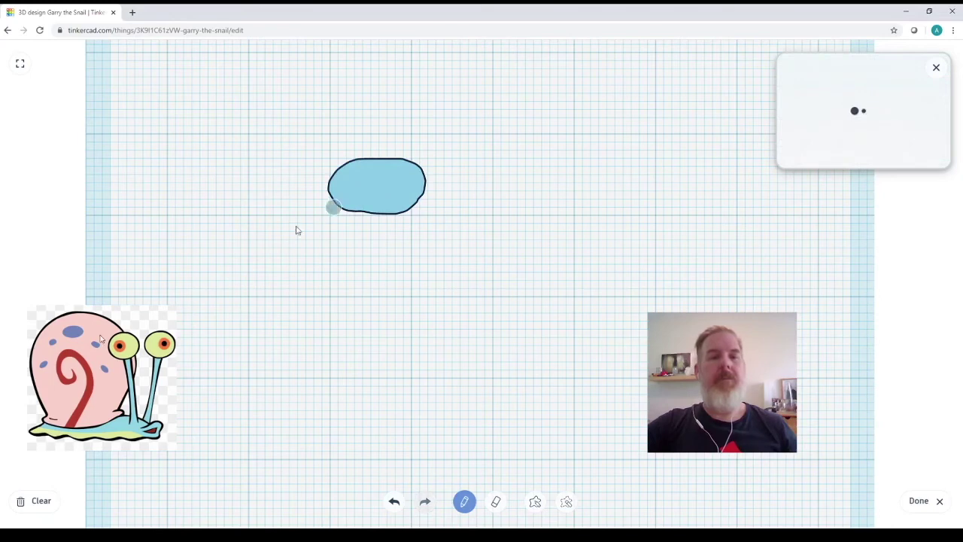
{"action": "mouse_move", "coordinate": [254, 239]}
{"action": "left_mouse_down"}
{"action": "mouse_move", "coordinate": [273, 251]}
{"action": "mouse_move", "coordinate": [275, 234]}
{"action": "mouse_move", "coordinate": [251, 245]}
{"action": "mouse_move", "coordinate": [256, 258]}
{"action": "mouse_move", "coordinate": [276, 241]}
{"action": "mouse_move", "coordinate": [265, 237]}
{"action": "left_mouse_up"}
{"action": "mouse_move", "coordinate": [236, 314]}
{"action": "left_mouse_down"}
{"action": "mouse_move", "coordinate": [233, 326]}
{"action": "mouse_move", "coordinate": [235, 304]}
{"action": "mouse_move", "coordinate": [222, 316]}
{"action": "mouse_move", "coordinate": [226, 330]}
{"action": "mouse_move", "coordinate": [243, 324]}
{"action": "mouse_move", "coordinate": [244, 305]}
{"action": "mouse_move", "coordinate": [233, 305]}
{"action": "mouse_move", "coordinate": [241, 306]}
{"action": "left_mouse_up"}
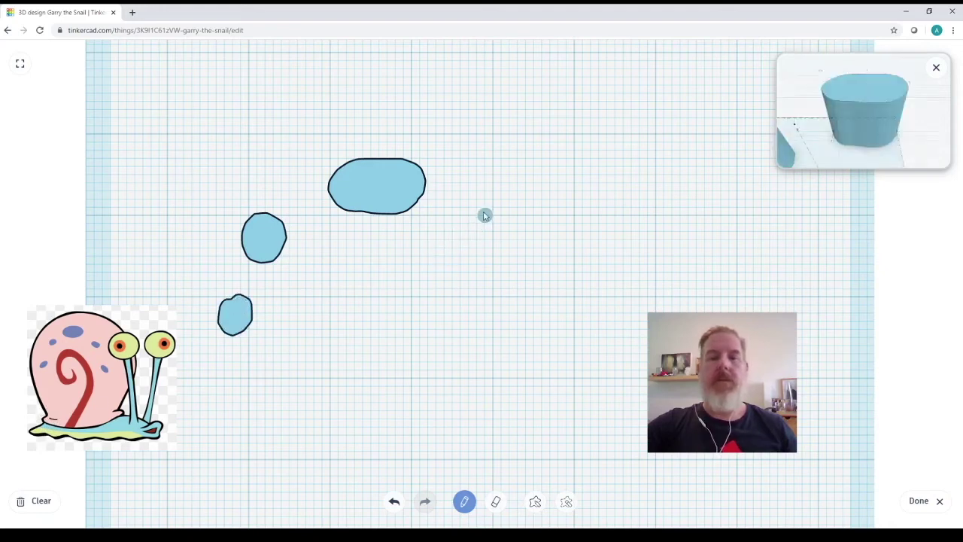
{"action": "mouse_move", "coordinate": [484, 211]}
{"action": "left_mouse_down"}
{"action": "mouse_move", "coordinate": [477, 241]}
{"action": "mouse_move", "coordinate": [486, 255]}
{"action": "mouse_move", "coordinate": [500, 230]}
{"action": "mouse_move", "coordinate": [487, 216]}
{"action": "mouse_move", "coordinate": [468, 226]}
{"action": "mouse_move", "coordinate": [490, 236]}
{"action": "mouse_move", "coordinate": [487, 225]}
{"action": "left_mouse_up"}
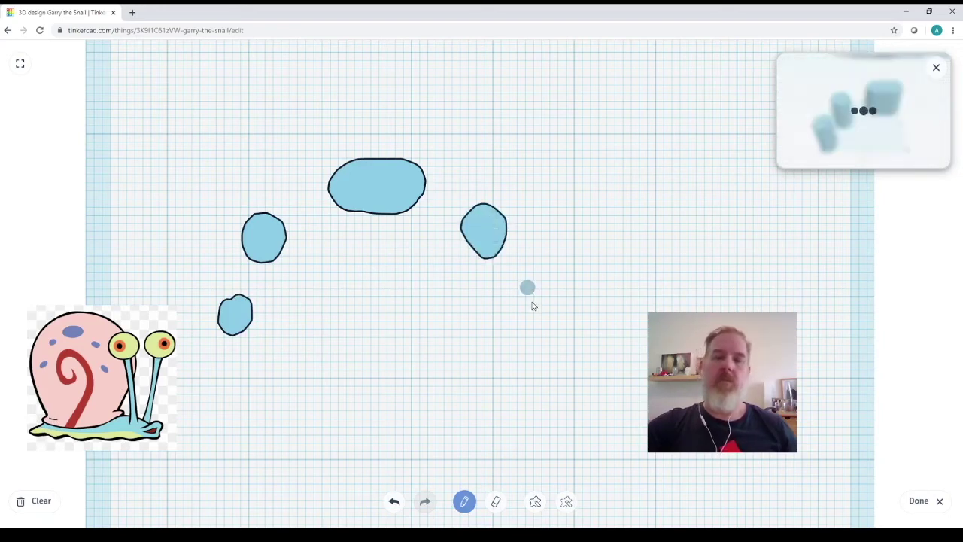
{"action": "mouse_move", "coordinate": [531, 313]}
{"action": "left_mouse_down"}
{"action": "mouse_move", "coordinate": [543, 314]}
{"action": "mouse_move", "coordinate": [536, 304]}
{"action": "left_mouse_up"}
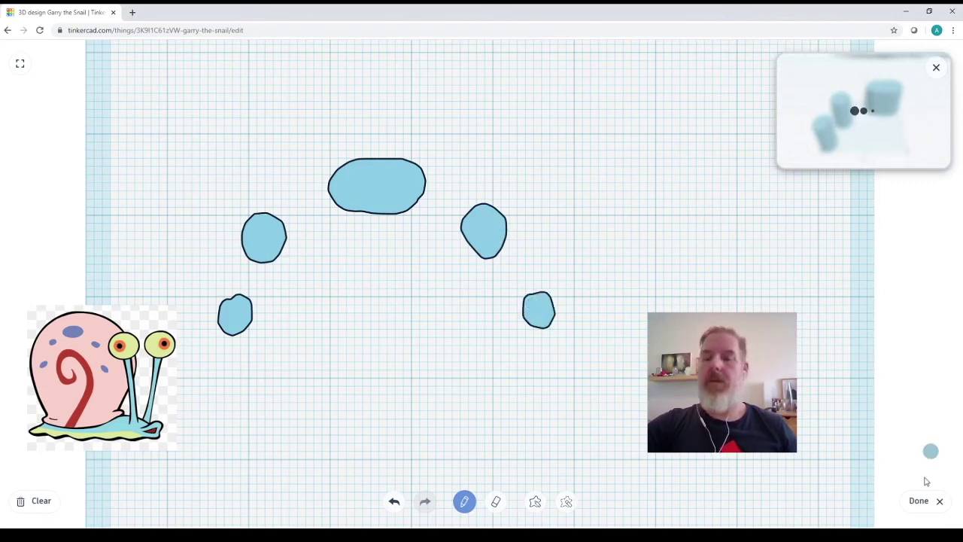
{"action": "left_click", "coordinate": [919, 502]}
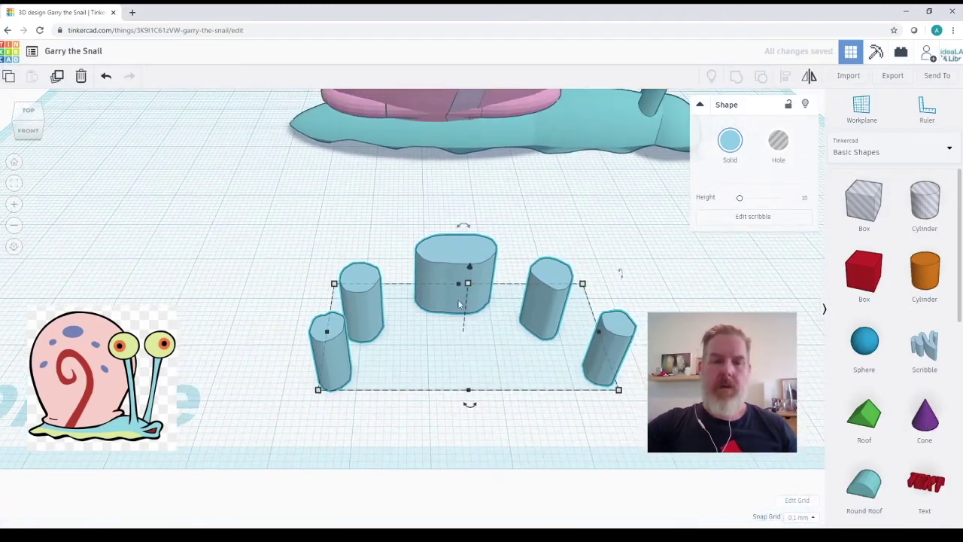
Step: Make the spot shapes 46.00 tall and turn them into holes
{"action": "left_click_drag", "start_coordinate": [449, 276], "coordinate": [474, 129]}
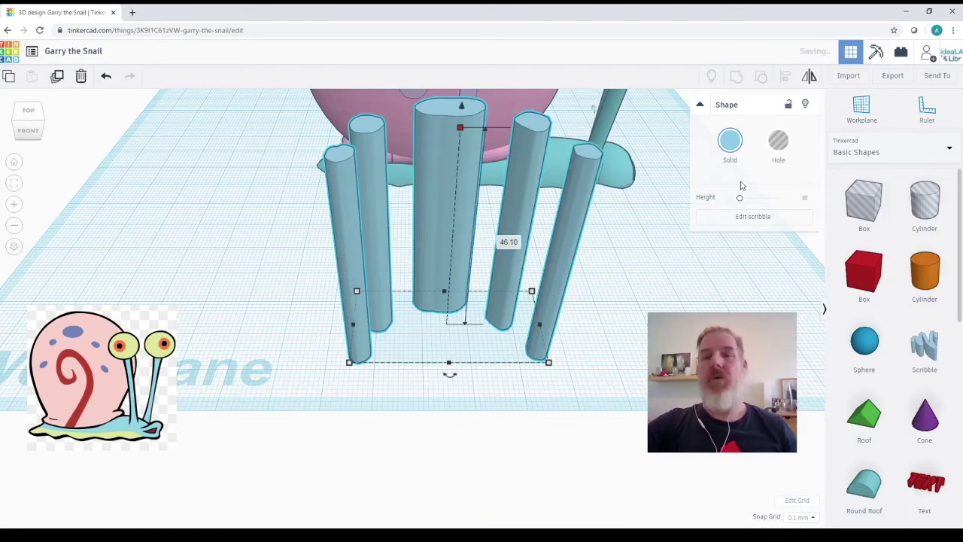
{"action": "left_click", "coordinate": [779, 143]}
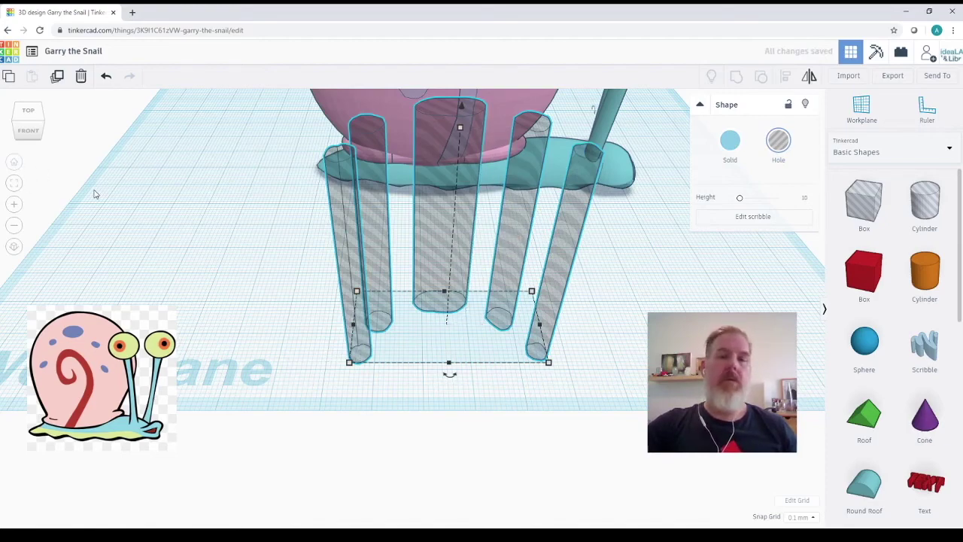
{"action": "scroll", "coordinate": [195, 328], "scroll_direction": "down", "scroll_amount": 5}
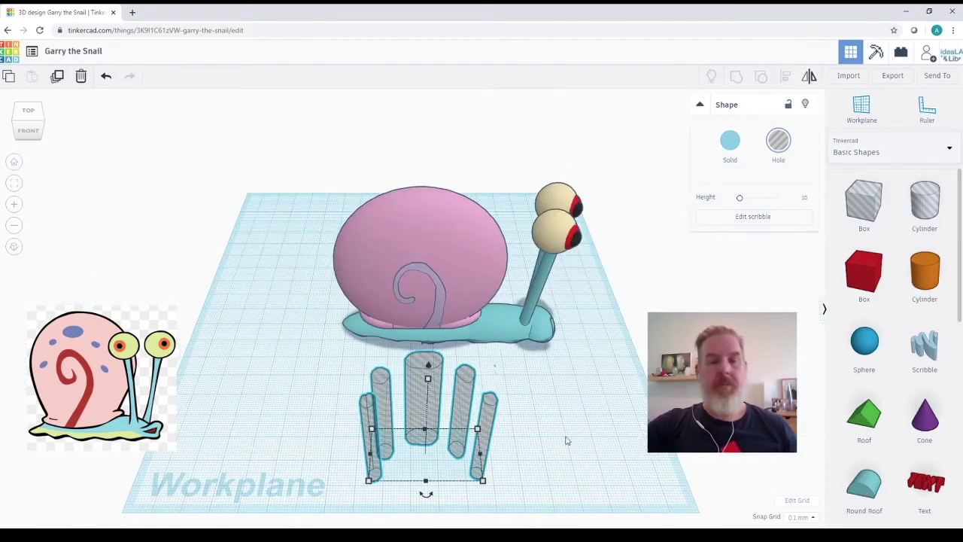
{"action": "right_click_drag", "start_coordinate": [565, 439], "coordinate": [508, 424]}
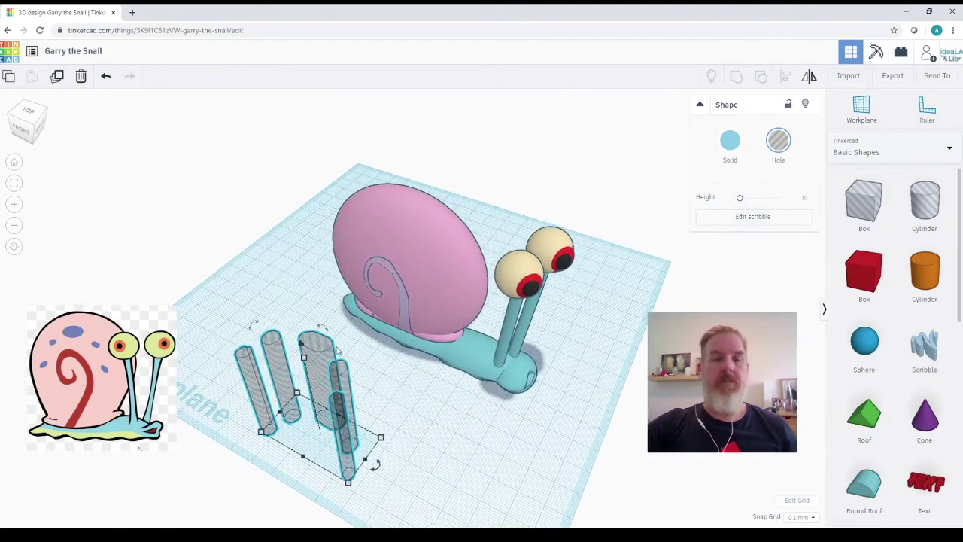
Step: Rotate the spot holes about -75° and move them under and up into the shell
{"action": "mouse_move", "coordinate": [253, 326]}
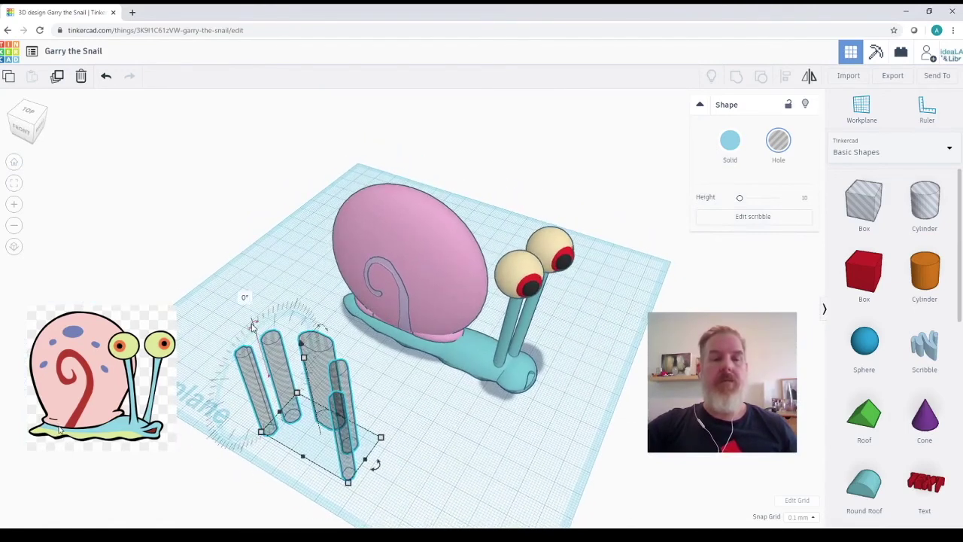
{"action": "mouse_move", "coordinate": [228, 400]}
{"action": "left_mouse_down"}
{"action": "mouse_move", "coordinate": [235, 427]}
{"action": "mouse_move", "coordinate": [231, 416]}
{"action": "left_mouse_up"}
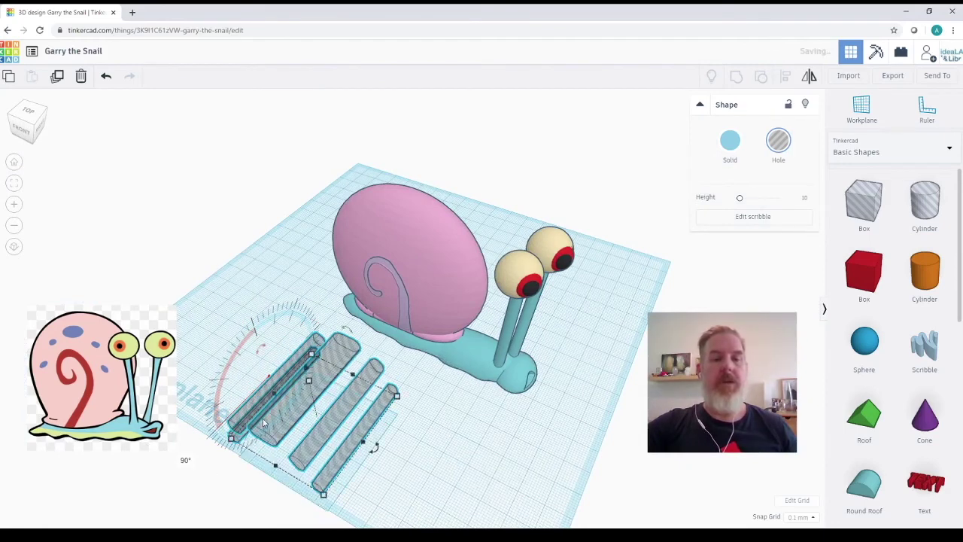
{"action": "left_click_drag", "start_coordinate": [285, 397], "coordinate": [373, 326]}
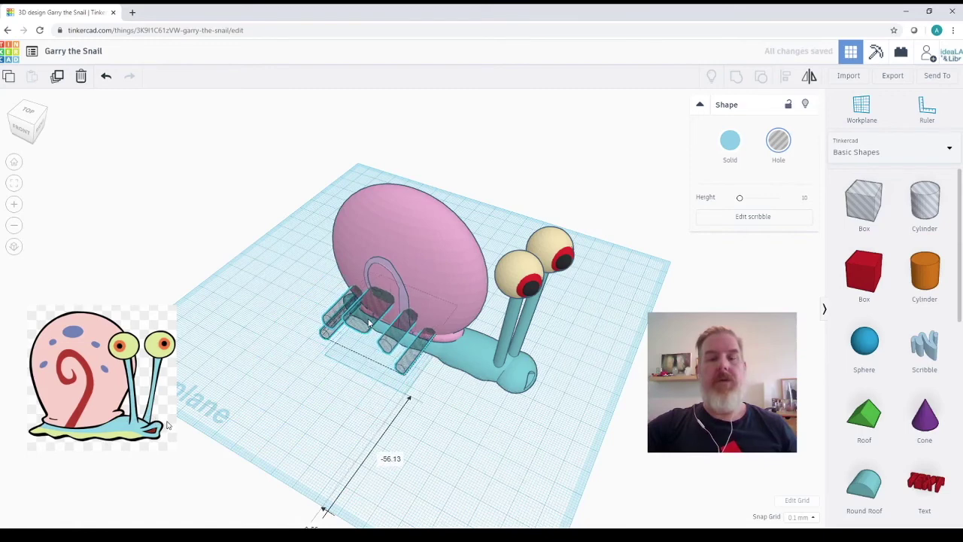
{"action": "left_click_drag", "start_coordinate": [393, 277], "coordinate": [447, 204]}
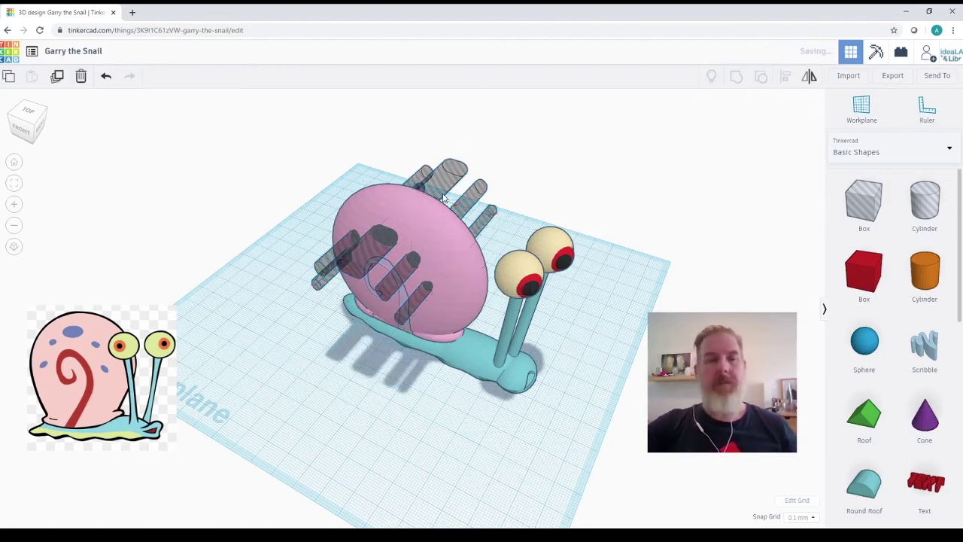
Step: Add the pink shell to the selected spot-hole cylinders and group them together
{"action": "left_click", "coordinate": [462, 313], "text": "shift"}
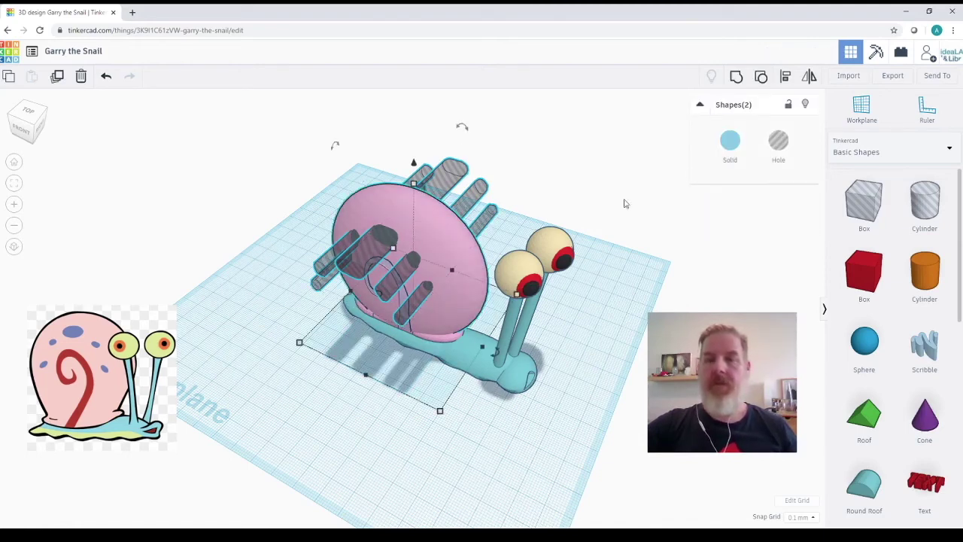
{"action": "left_click", "coordinate": [736, 77]}
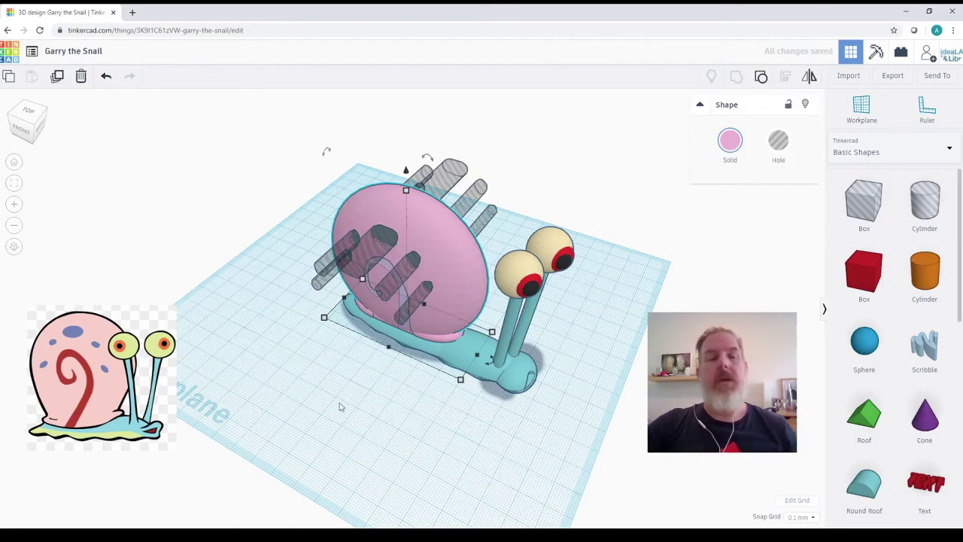
{"action": "scroll", "coordinate": [340, 407], "scroll_direction": "up", "scroll_amount": 4}
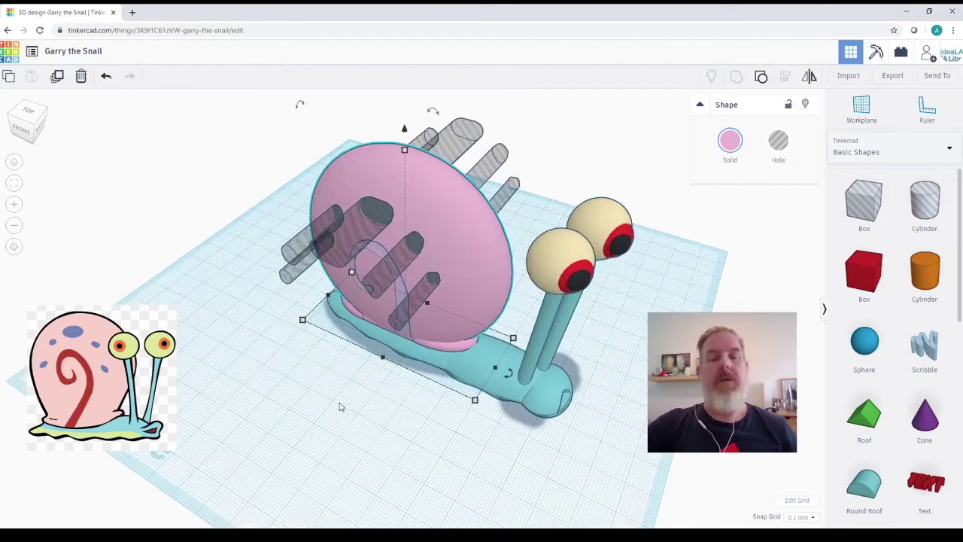
{"action": "scroll", "coordinate": [340, 406], "scroll_direction": "up", "scroll_amount": 1}
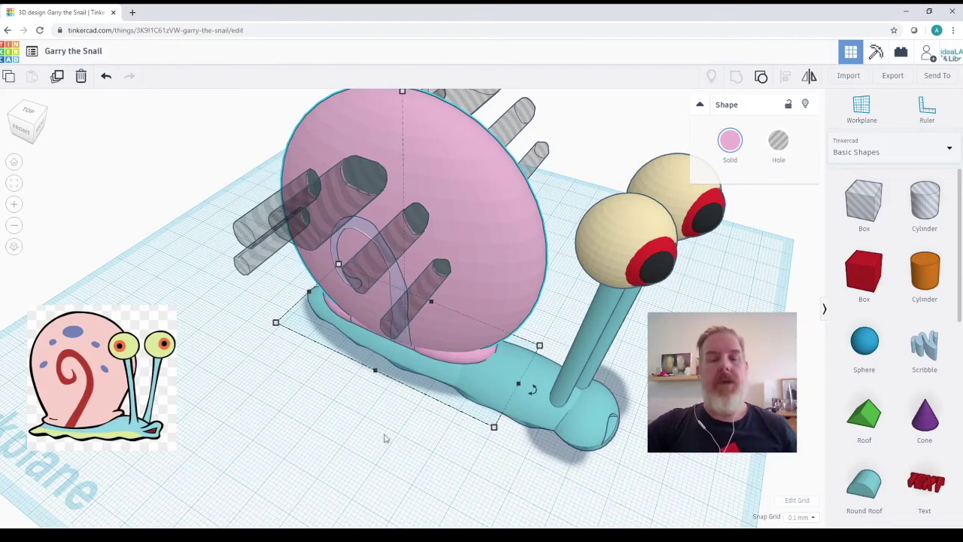
Step: Make the swirl shape solid red
{"action": "right_click_drag", "start_coordinate": [384, 438], "coordinate": [443, 357]}
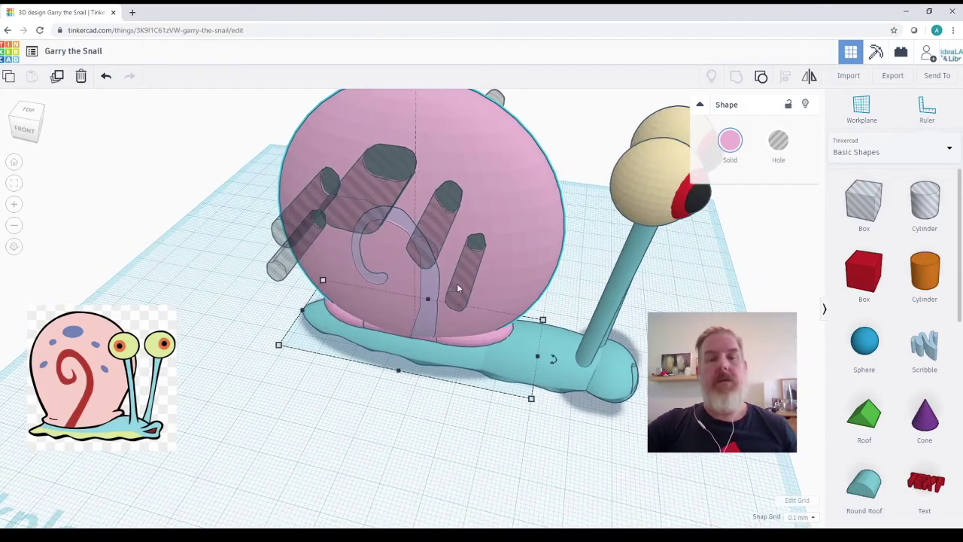
{"action": "left_click", "coordinate": [426, 329]}
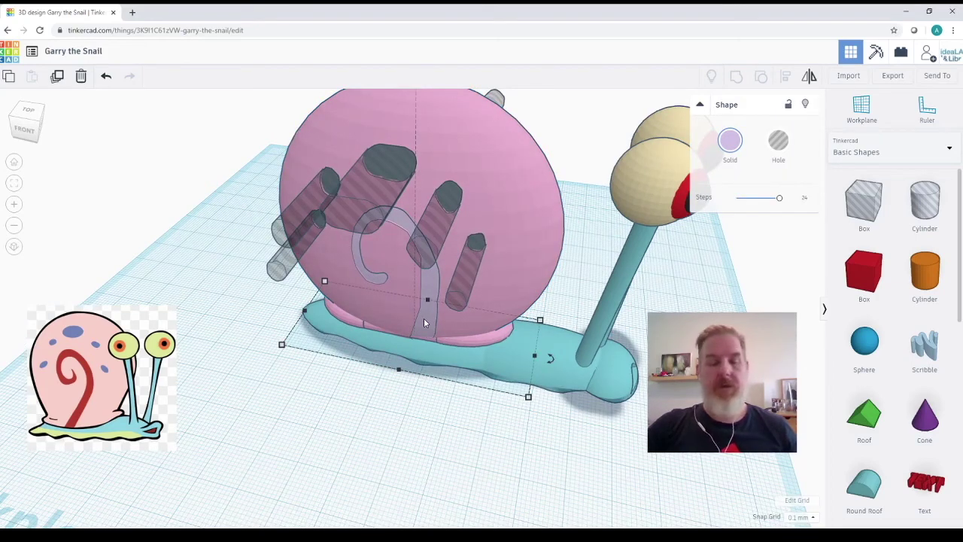
{"action": "left_click", "coordinate": [423, 317]}
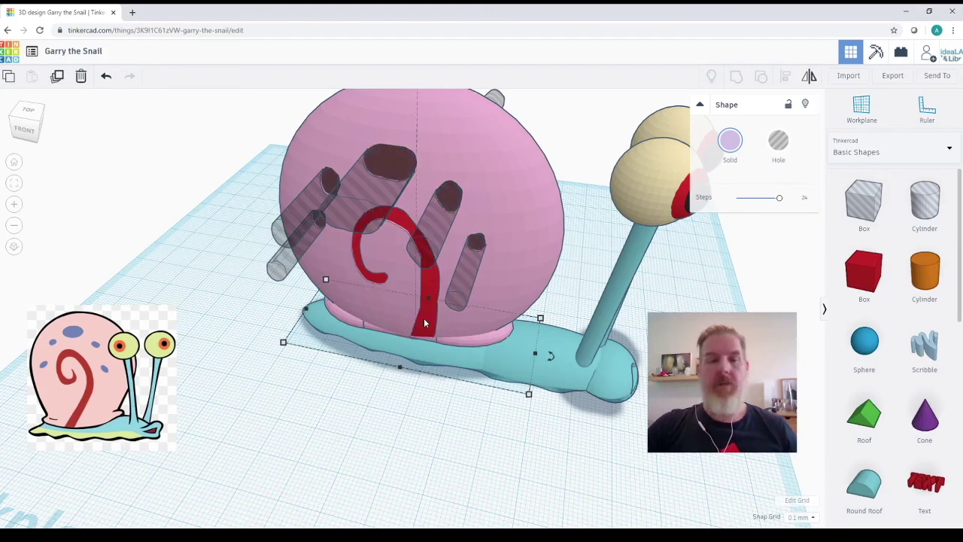
Step: Group the red swirl with the hole cylinders to cut the spots through the shell
{"action": "key", "text": "Escape"}
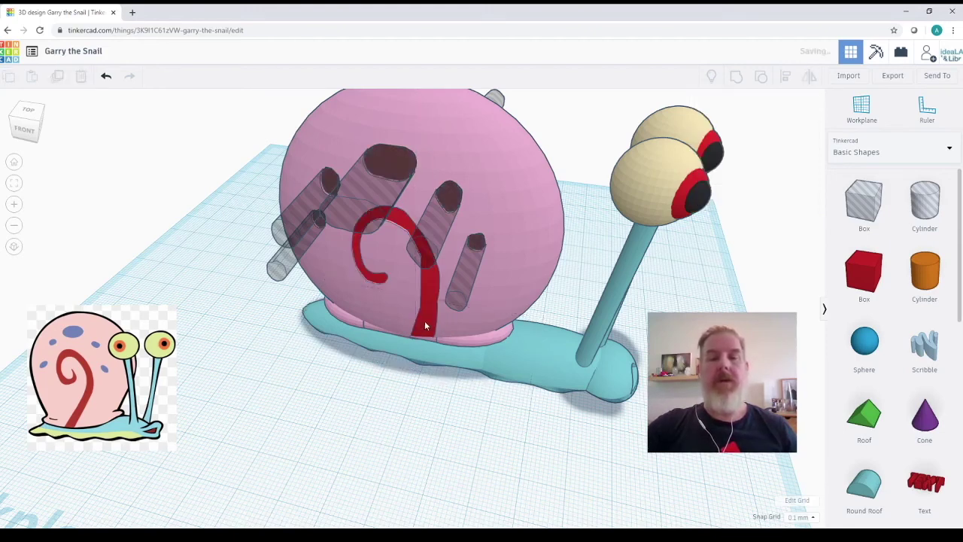
{"action": "left_click", "coordinate": [423, 321]}
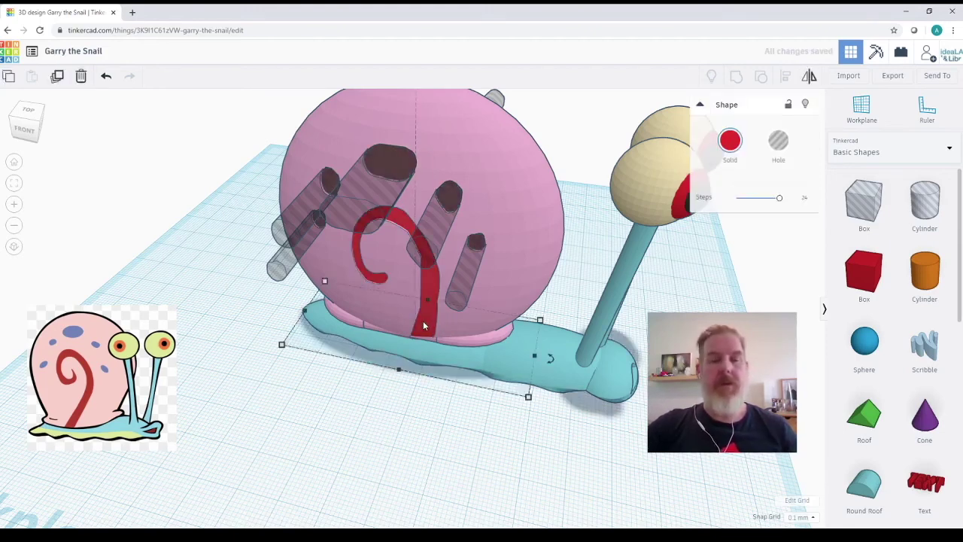
{"action": "left_click", "coordinate": [277, 272], "text": "shift"}
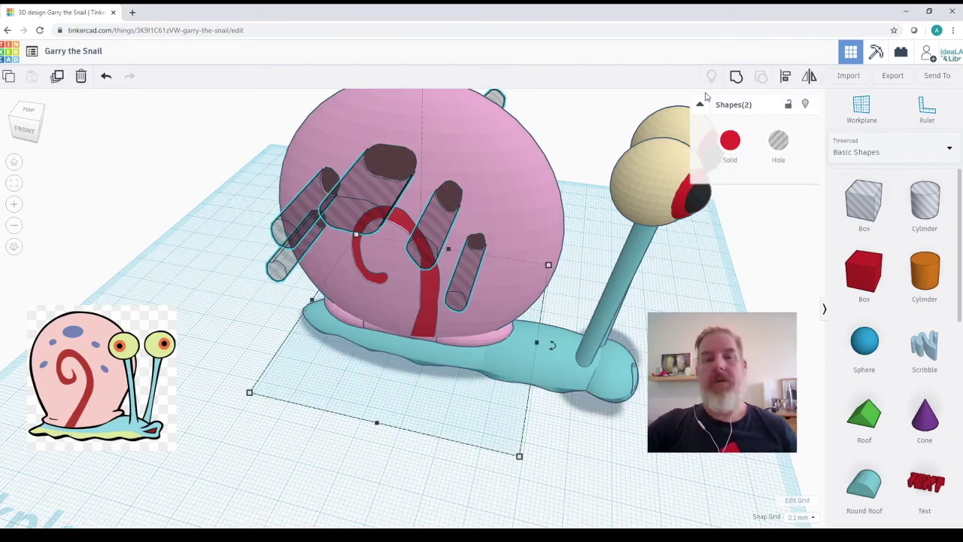
{"action": "left_click", "coordinate": [738, 78]}
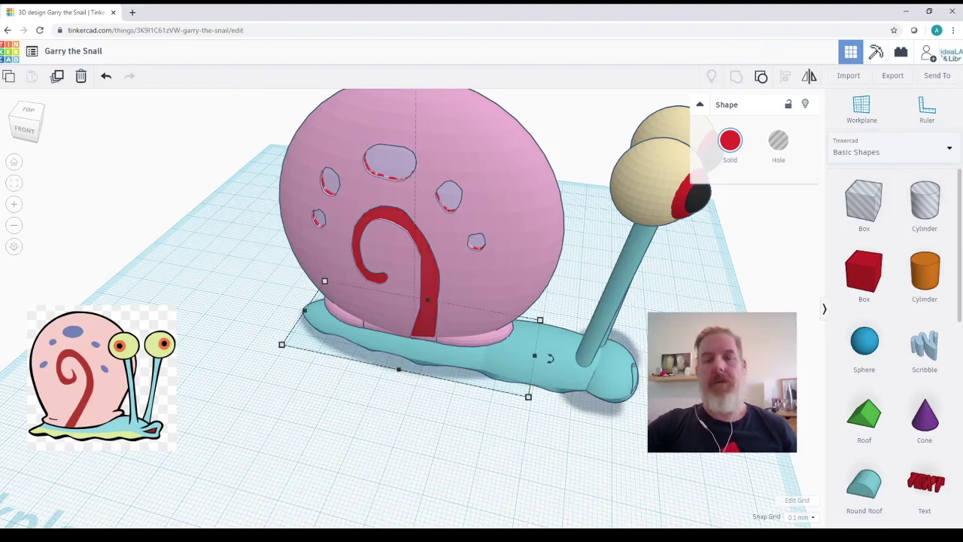
Step: From the back, narrow the shell piece from 31.29 to 26.94
{"action": "right_click_drag", "start_coordinate": [451, 278], "coordinate": [367, 277]}
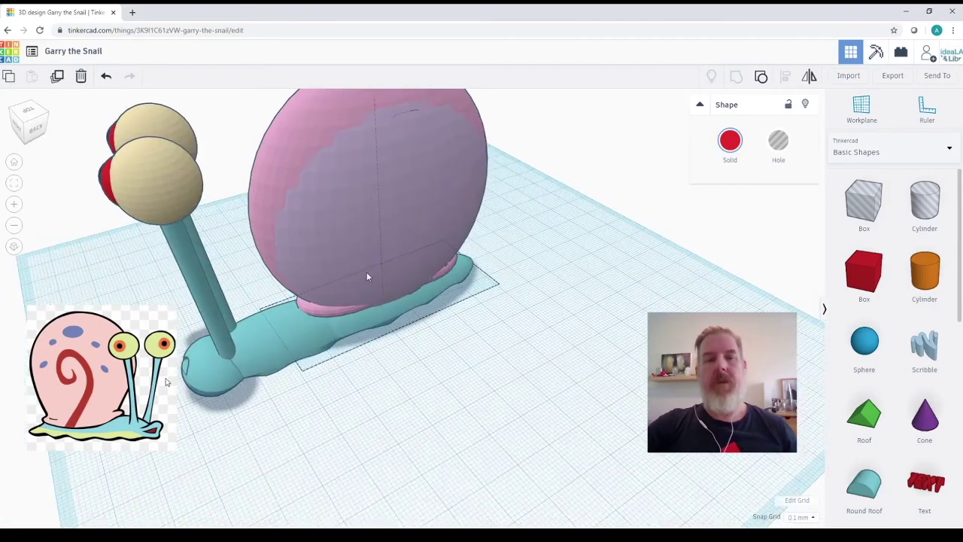
{"action": "left_click", "coordinate": [367, 277]}
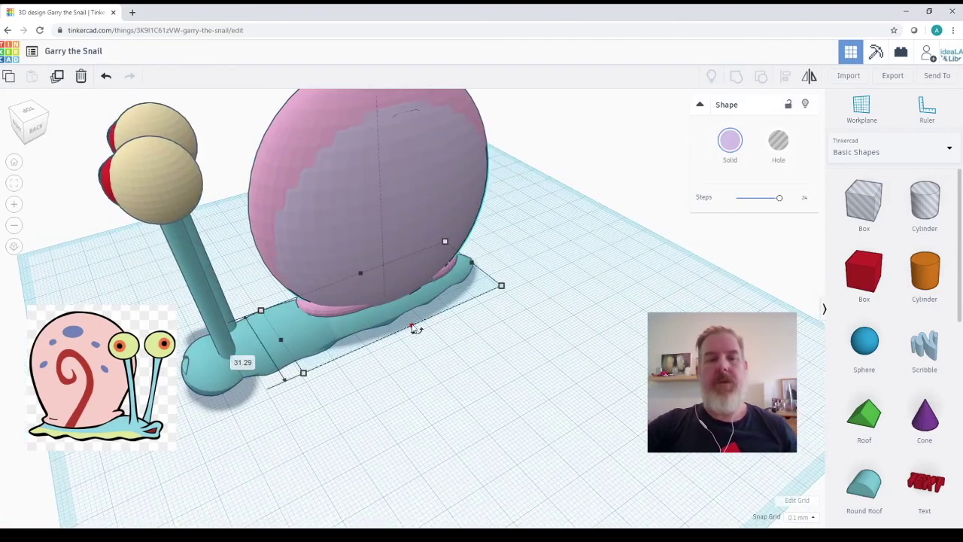
{"action": "left_click_drag", "start_coordinate": [413, 327], "coordinate": [411, 321]}
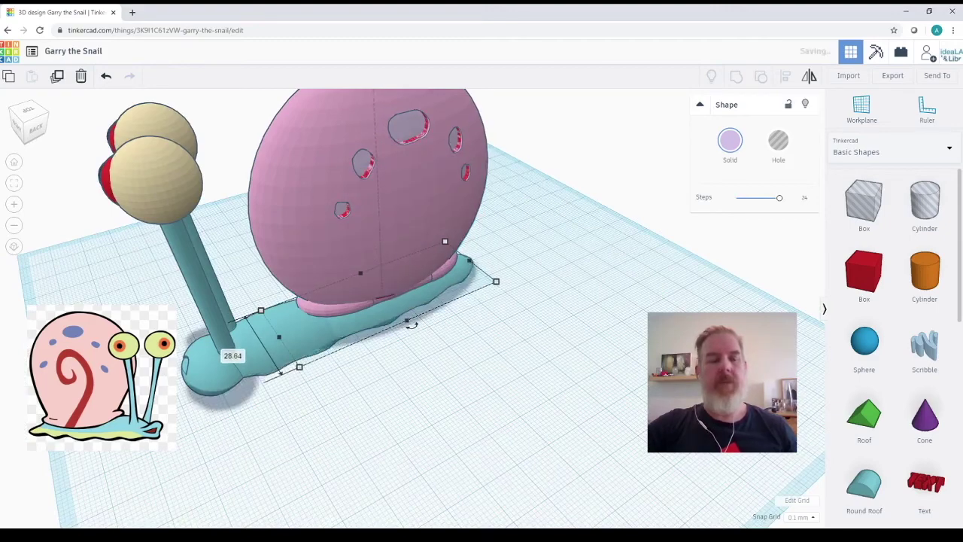
Step: Select the pink shell and ungroup it so the spot-hole cylinders separate
{"action": "right_click_drag", "start_coordinate": [255, 381], "coordinate": [466, 350]}
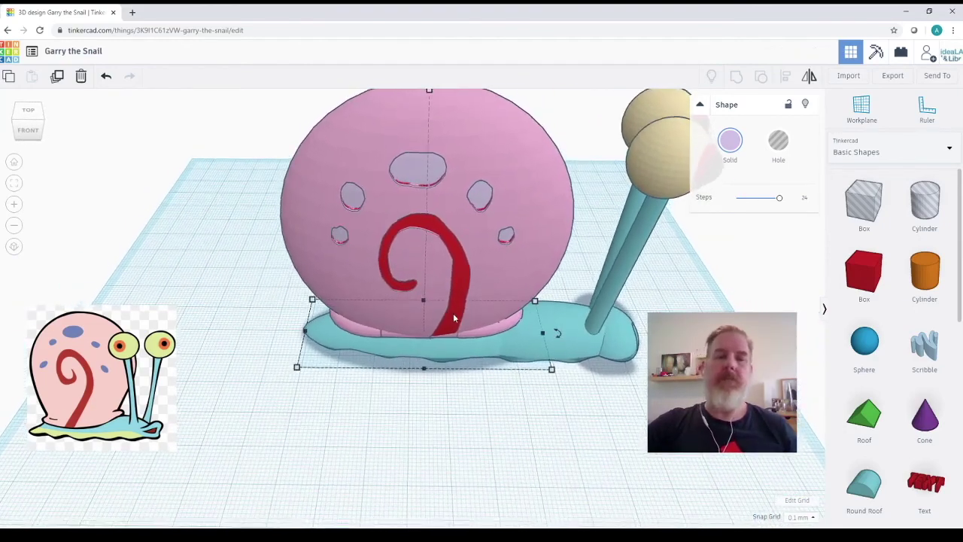
{"action": "left_click", "coordinate": [456, 317]}
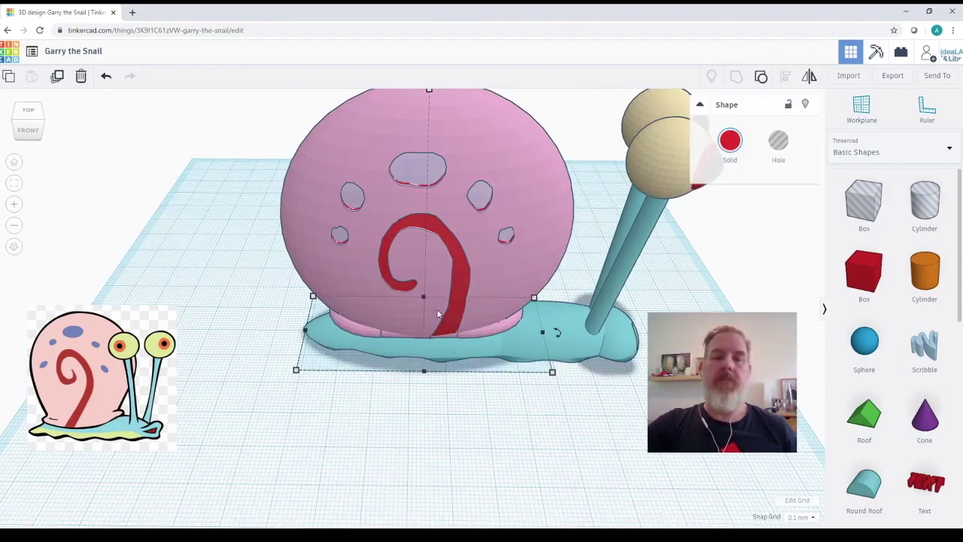
{"action": "left_click", "coordinate": [438, 314]}
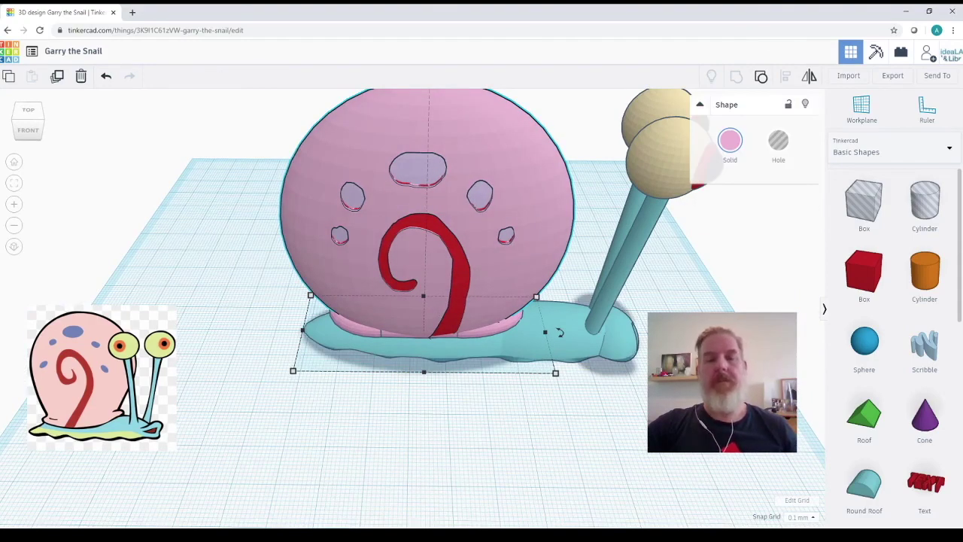
{"action": "right_click_drag", "start_coordinate": [565, 360], "coordinate": [312, 329]}
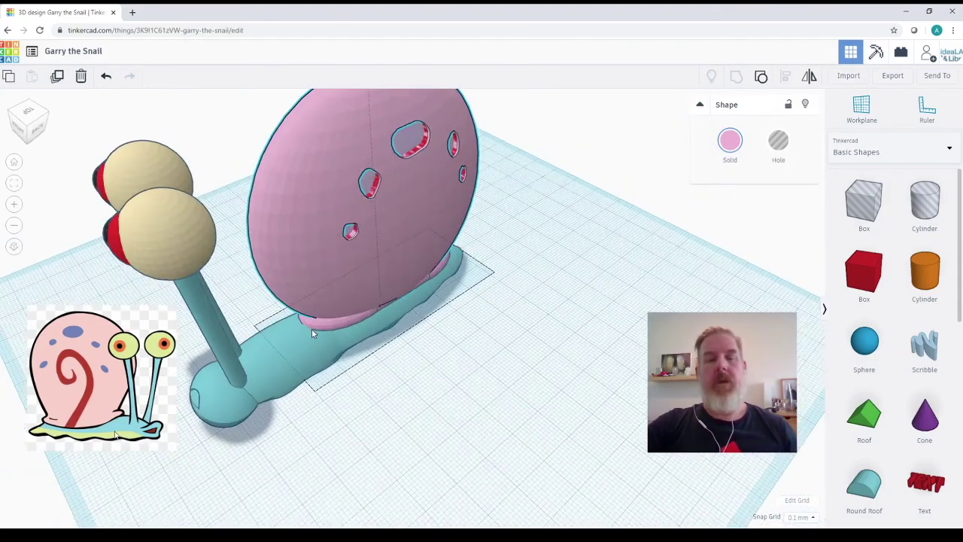
{"action": "left_click", "coordinate": [761, 78]}
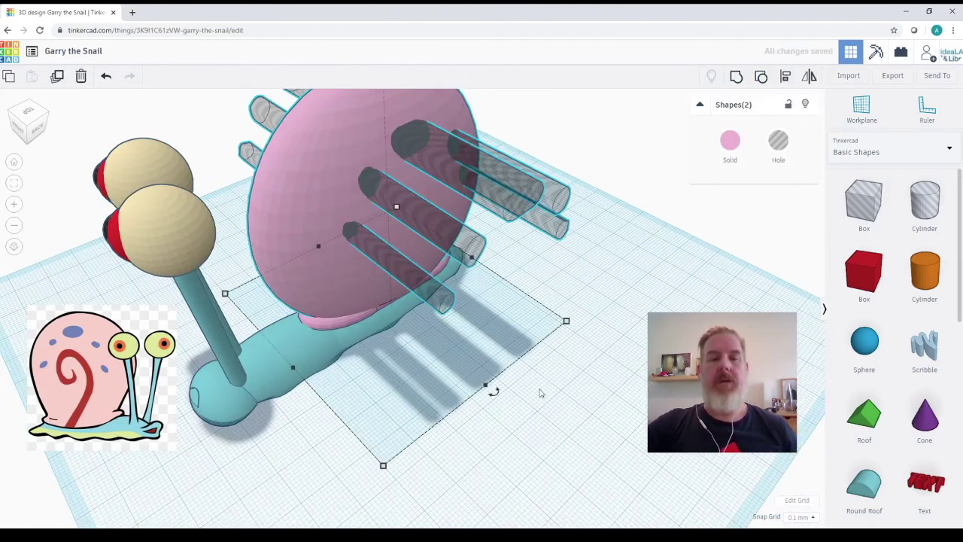
Step: Try stretching the pink shell and teal body together, then undo it
{"action": "left_click", "coordinate": [316, 298]}
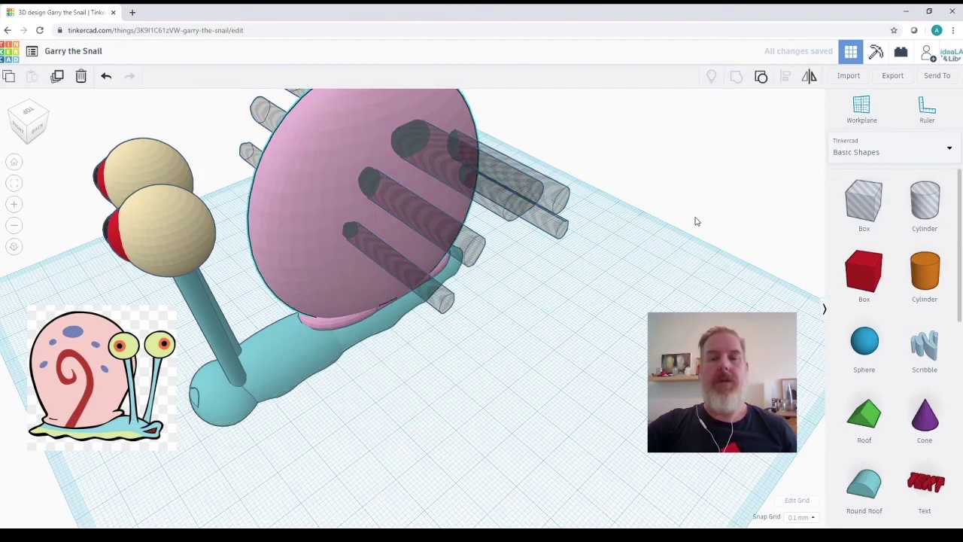
{"action": "left_click", "coordinate": [762, 79]}
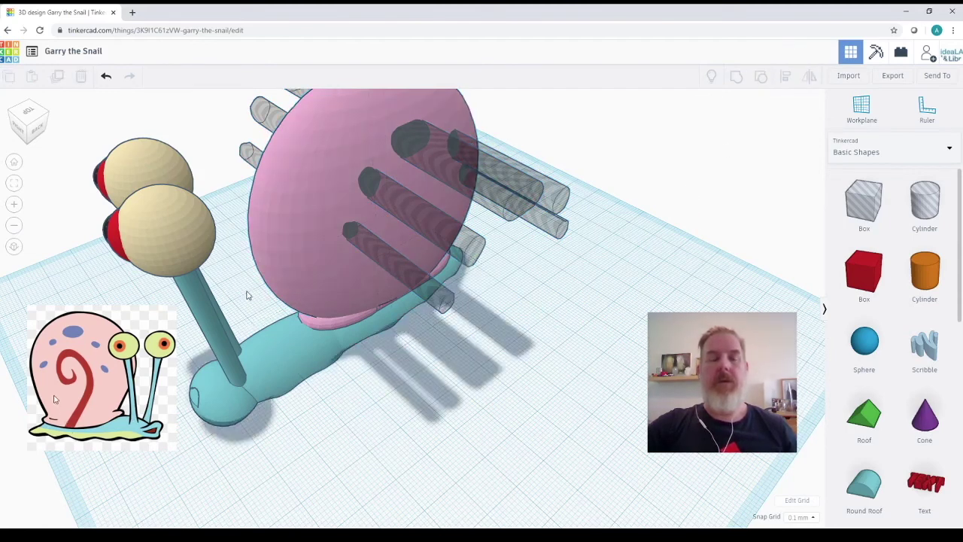
{"action": "left_click", "coordinate": [303, 271]}
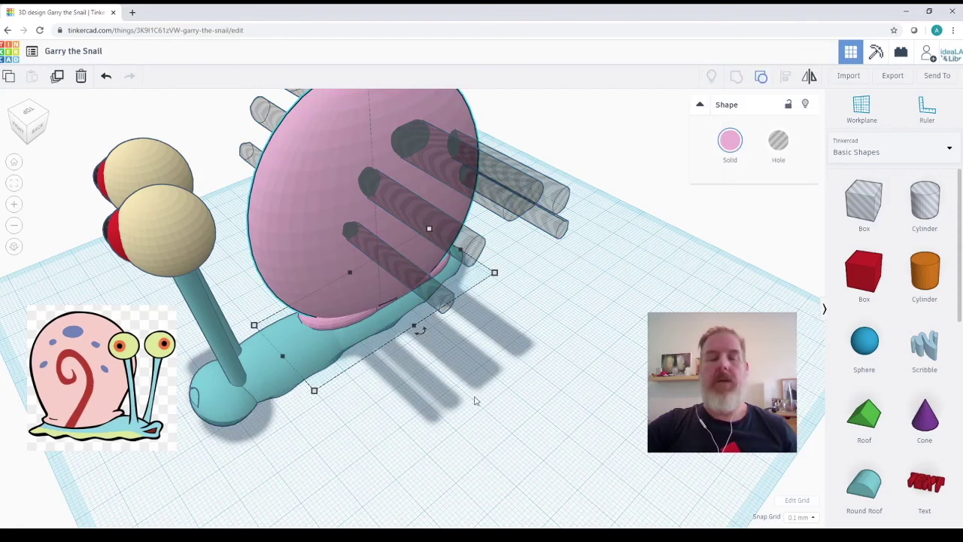
{"action": "left_click", "coordinate": [372, 436], "text": "shift"}
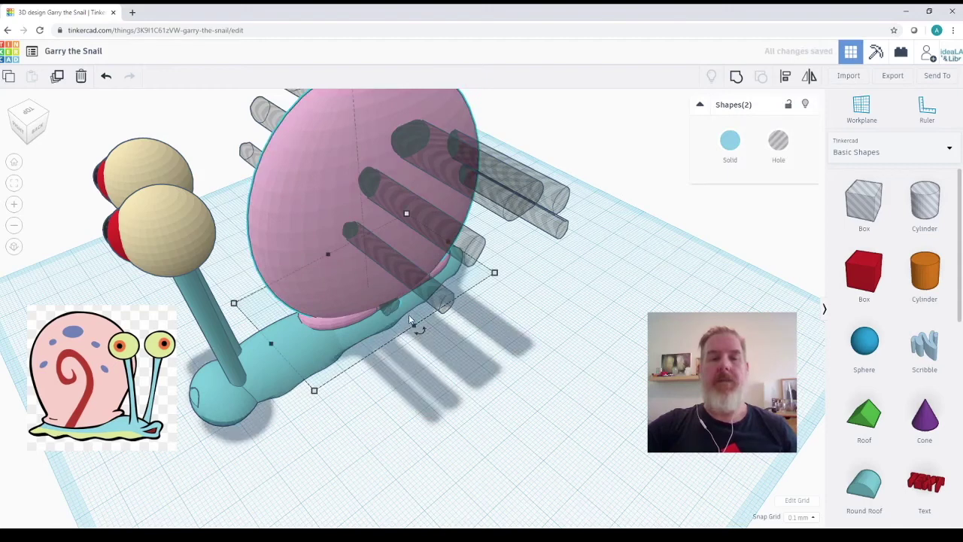
{"action": "left_click_drag", "start_coordinate": [417, 328], "coordinate": [444, 353]}
{"action": "key", "text": "ctrl+z"}
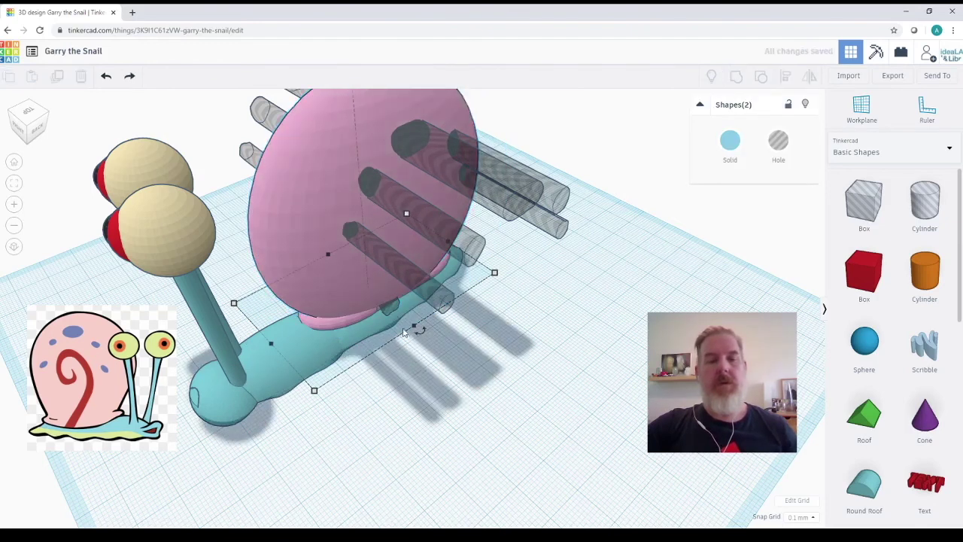
{"action": "left_click", "coordinate": [438, 378]}
Step: Stretch the swirl hole to 59.50 and group it with the pink shell
{"action": "left_click", "coordinate": [390, 310]}
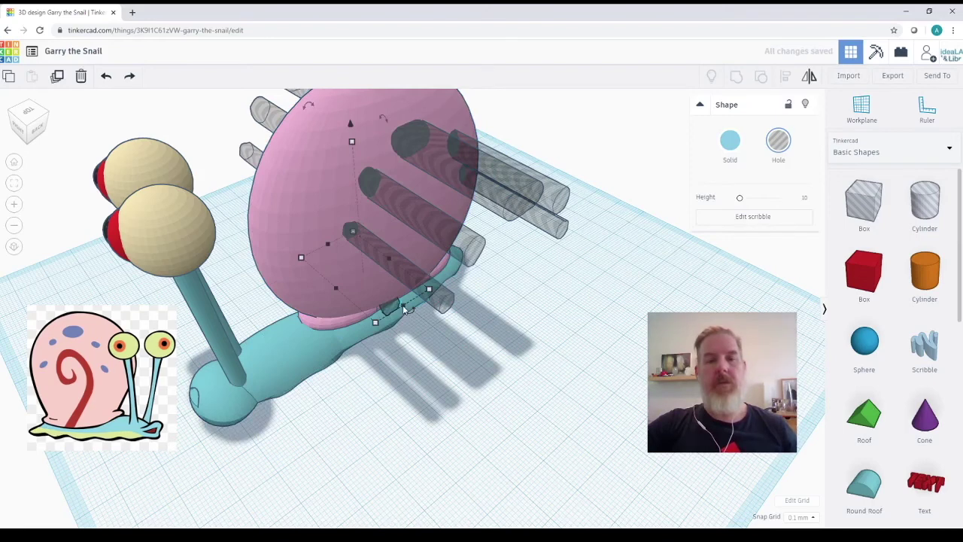
{"action": "mouse_move", "coordinate": [403, 309]}
{"action": "left_mouse_down"}
{"action": "mouse_move", "coordinate": [458, 340]}
{"action": "mouse_move", "coordinate": [371, 359]}
{"action": "left_mouse_up"}
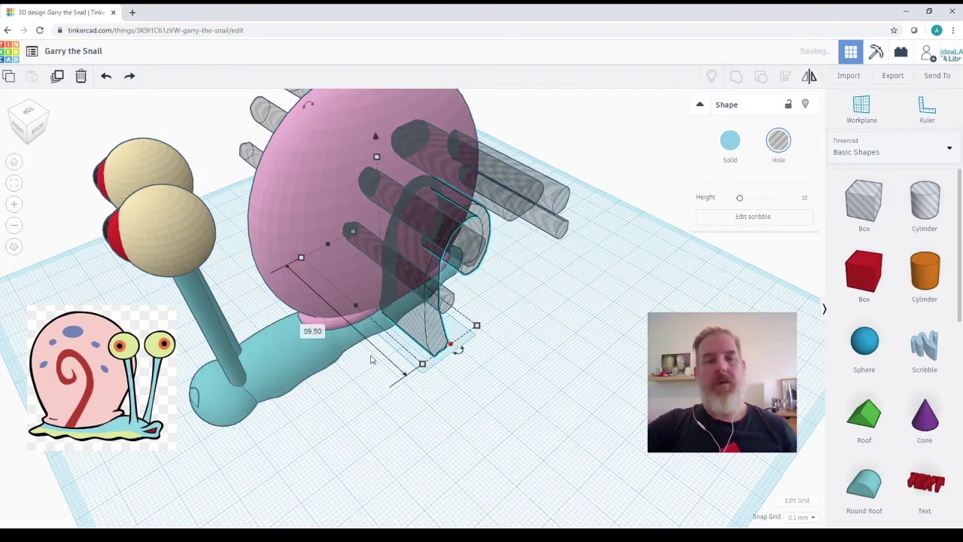
{"action": "left_click", "coordinate": [258, 254], "text": "shift"}
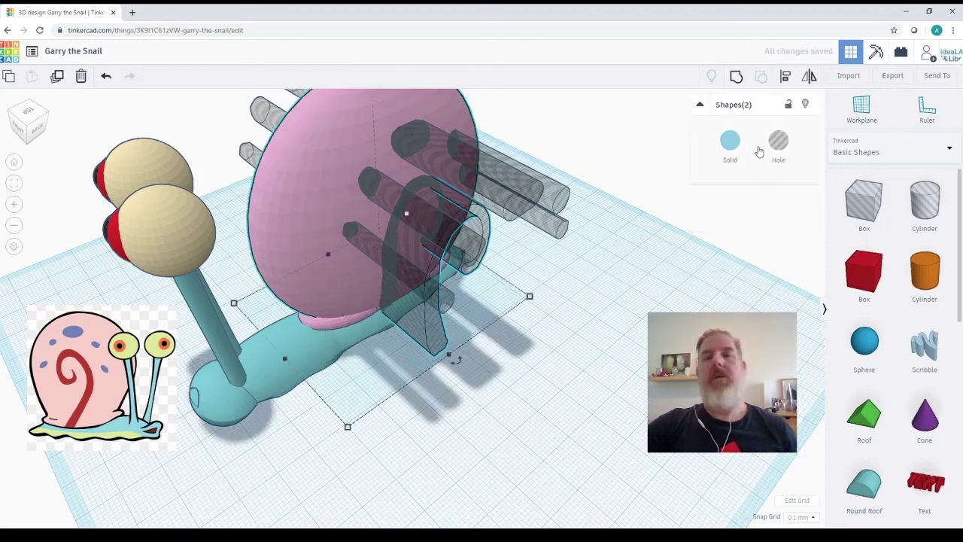
{"action": "left_click", "coordinate": [735, 76]}
{"action": "left_click", "coordinate": [628, 320]}
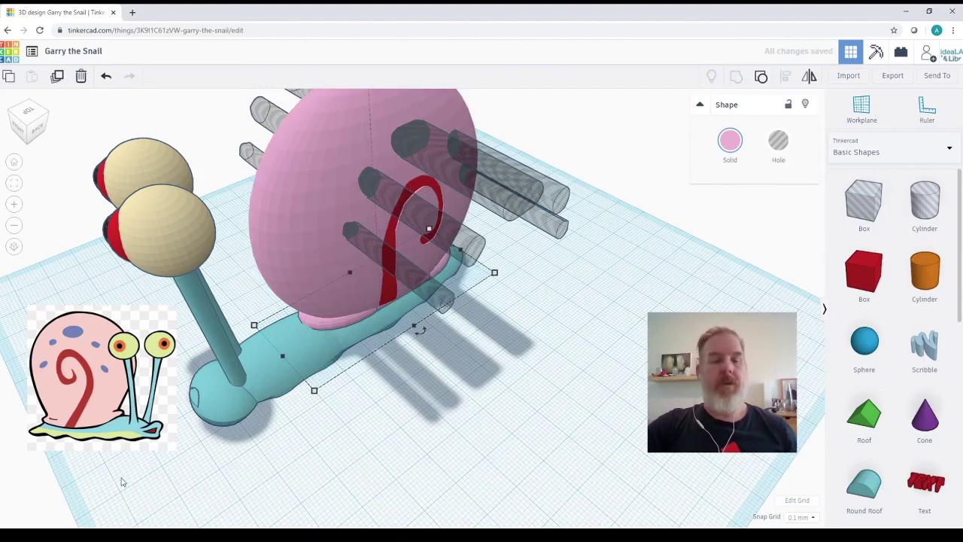
{"action": "right_click_drag", "start_coordinate": [235, 465], "coordinate": [489, 451]}
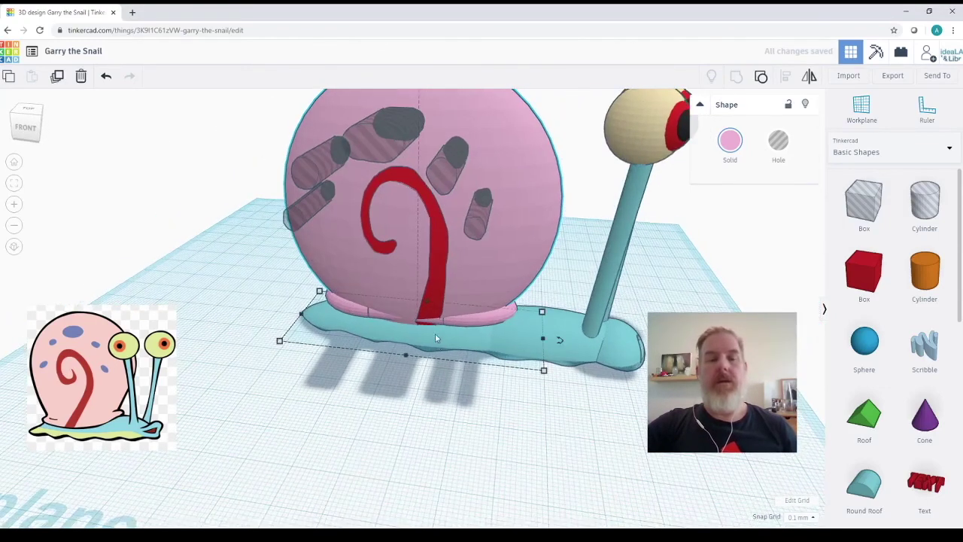
Step: Group the spot-hole cylinders with the red swirl, check the result, and undo it
{"action": "left_click", "coordinate": [435, 289]}
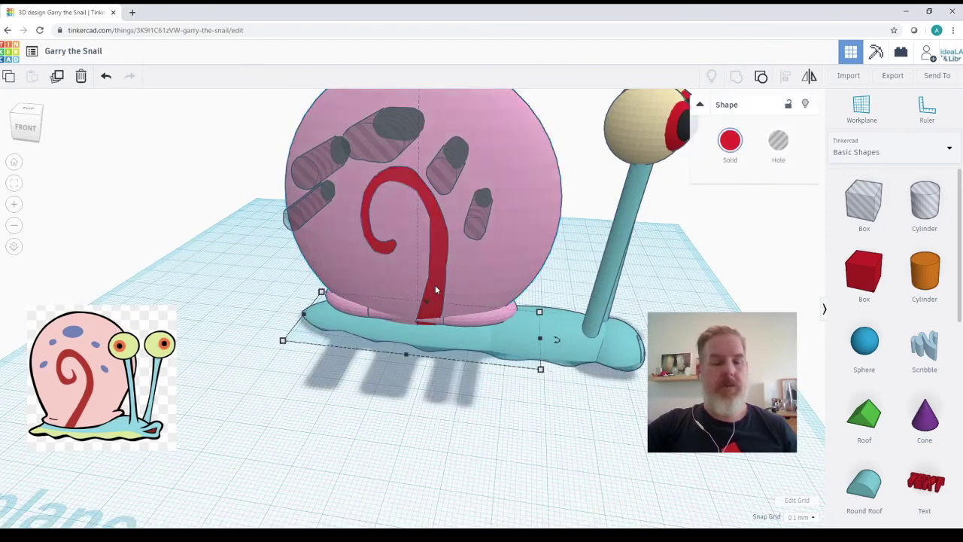
{"action": "left_click", "coordinate": [296, 213], "text": "shift"}
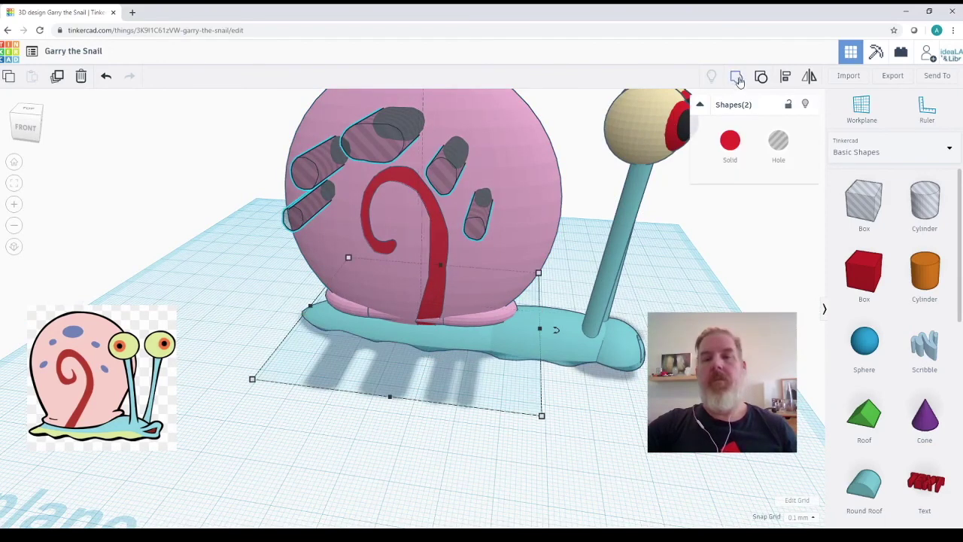
{"action": "left_click", "coordinate": [737, 77]}
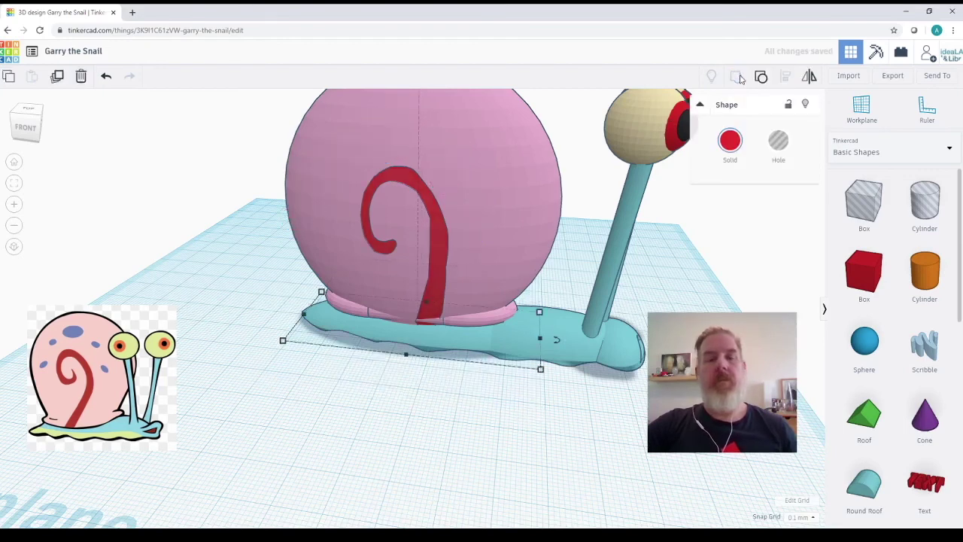
{"action": "left_click", "coordinate": [383, 391]}
{"action": "key", "text": "ctrl+z"}
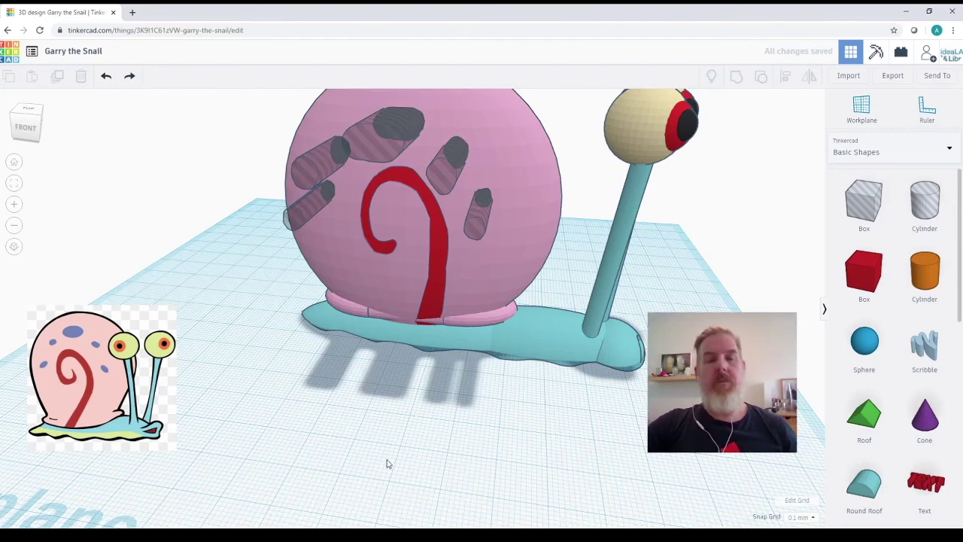
Step: From a higher view, regroup the red swirl with the hole cylinders, then undo again
{"action": "mouse_move", "coordinate": [388, 464]}
{"action": "right_mouse_down"}
{"action": "mouse_move", "coordinate": [379, 459]}
{"action": "mouse_move", "coordinate": [391, 460]}
{"action": "right_mouse_up"}
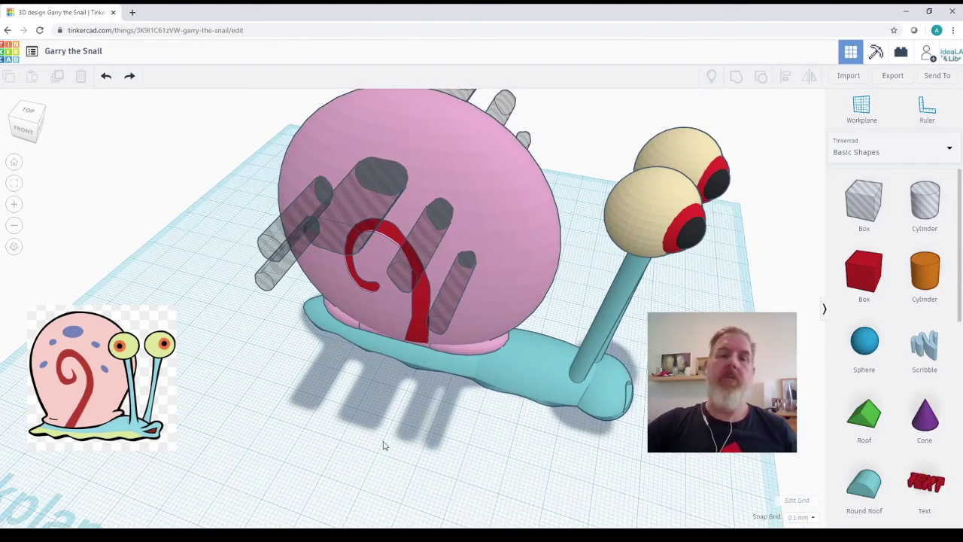
{"action": "left_click", "coordinate": [419, 323]}
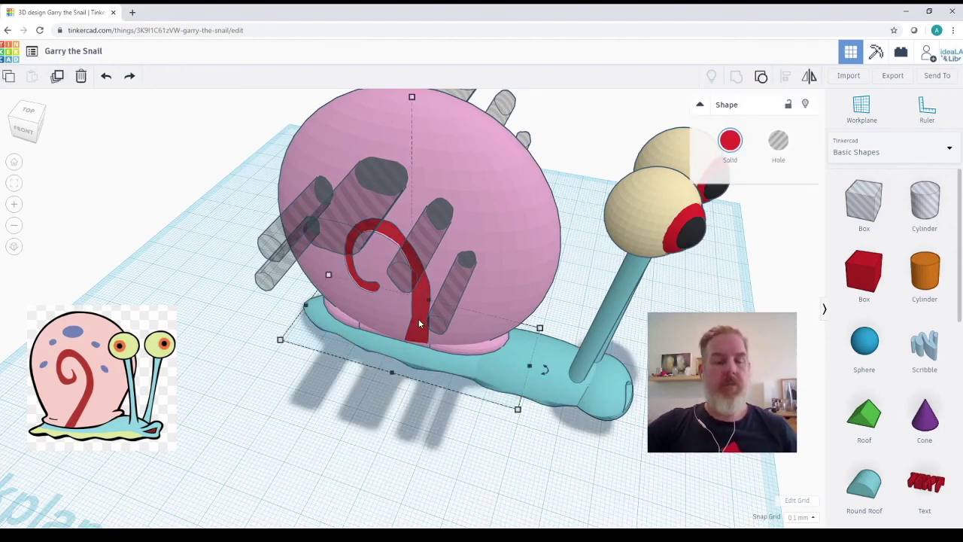
{"action": "left_click", "coordinate": [267, 276], "text": "shift"}
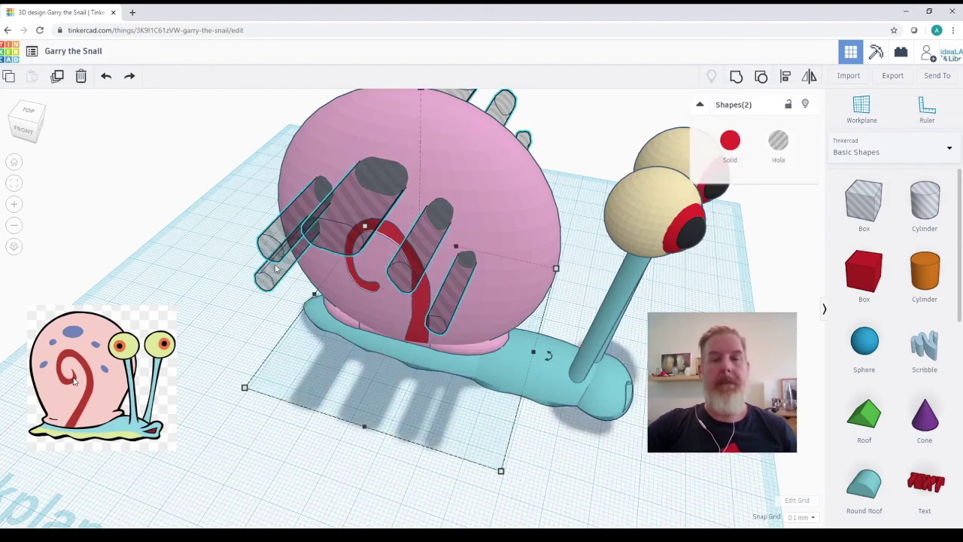
{"action": "left_click", "coordinate": [737, 78]}
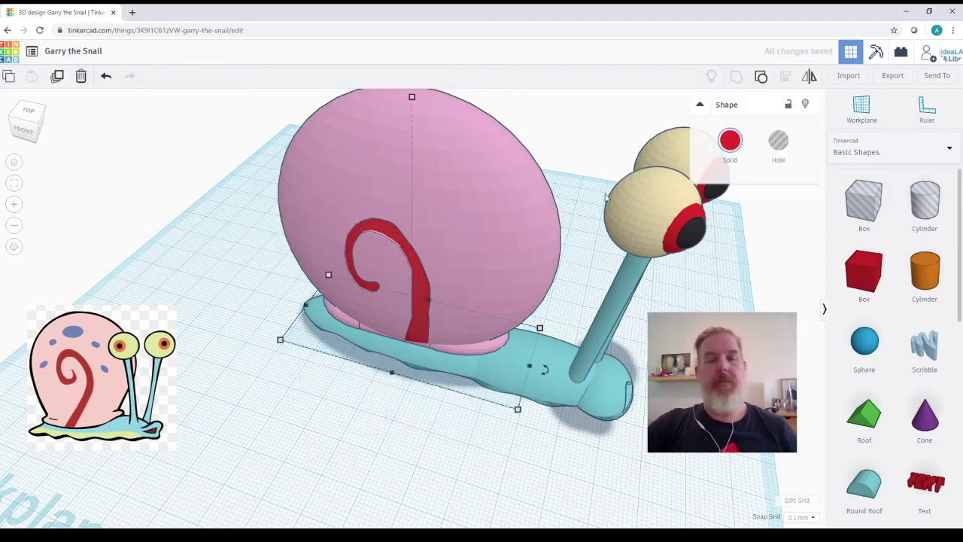
{"action": "key", "text": "ctrl+z"}
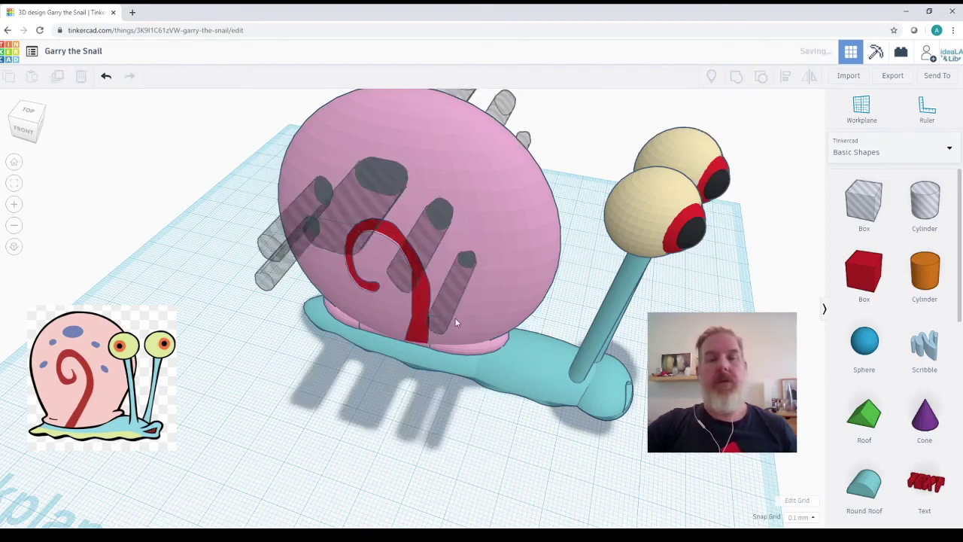
Step: Group the hole cylinders with the pink shell and a second shape, then deselect to check
{"action": "left_click", "coordinate": [438, 317]}
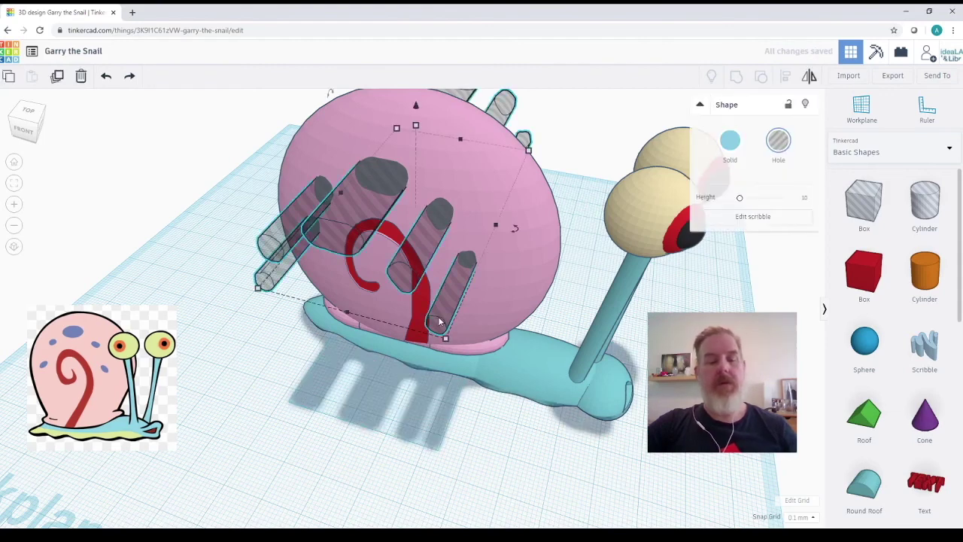
{"action": "left_click_drag", "start_coordinate": [440, 322], "coordinate": [438, 316]}
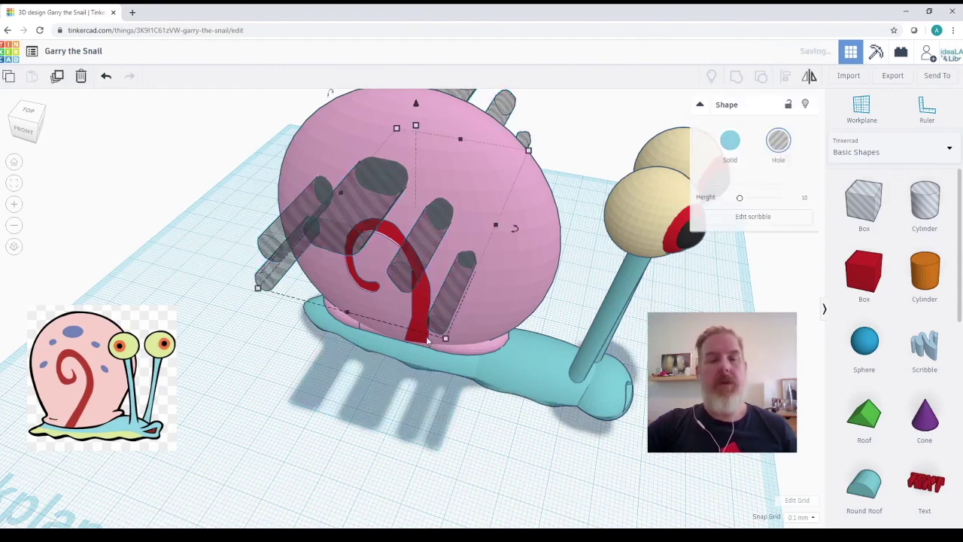
{"action": "left_click", "coordinate": [514, 314], "text": "shift"}
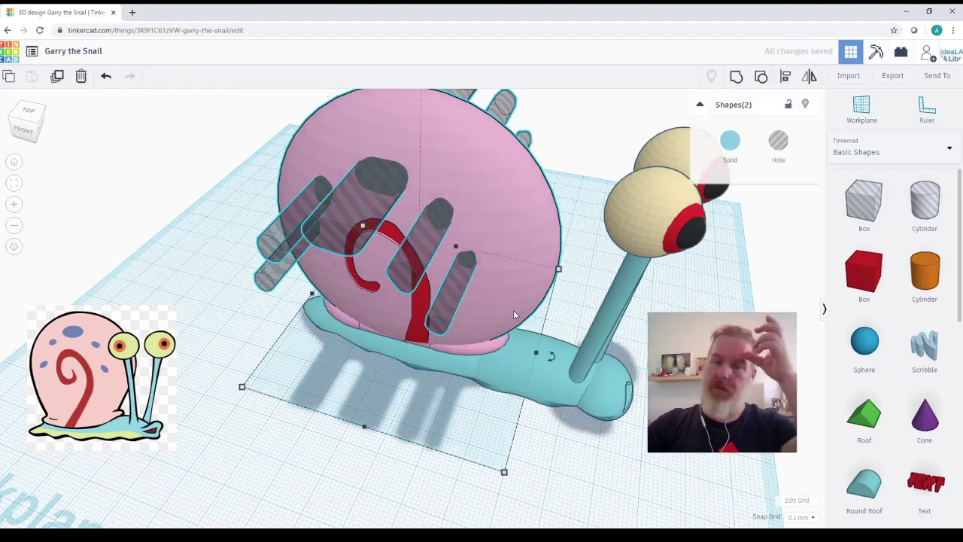
{"action": "left_click", "coordinate": [736, 77]}
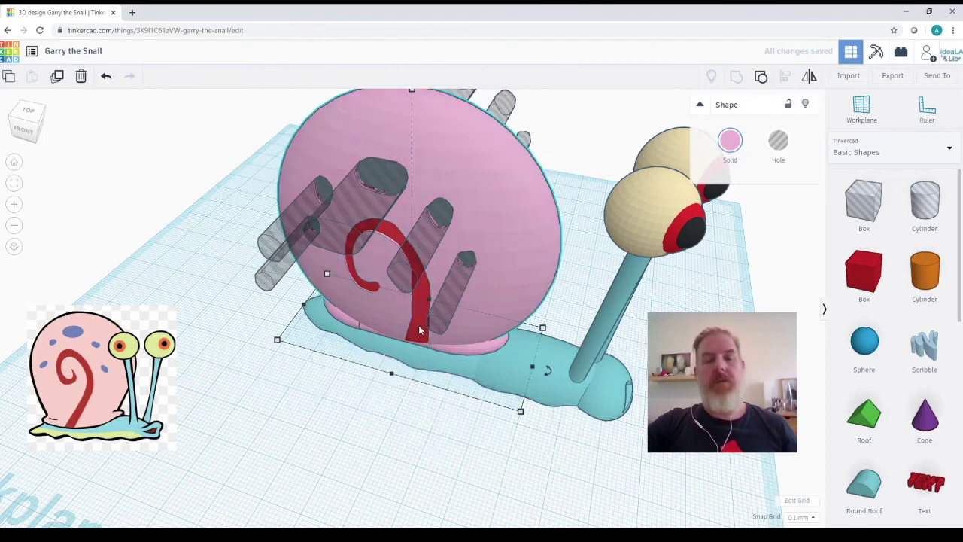
{"action": "left_click", "coordinate": [674, 163], "text": "shift"}
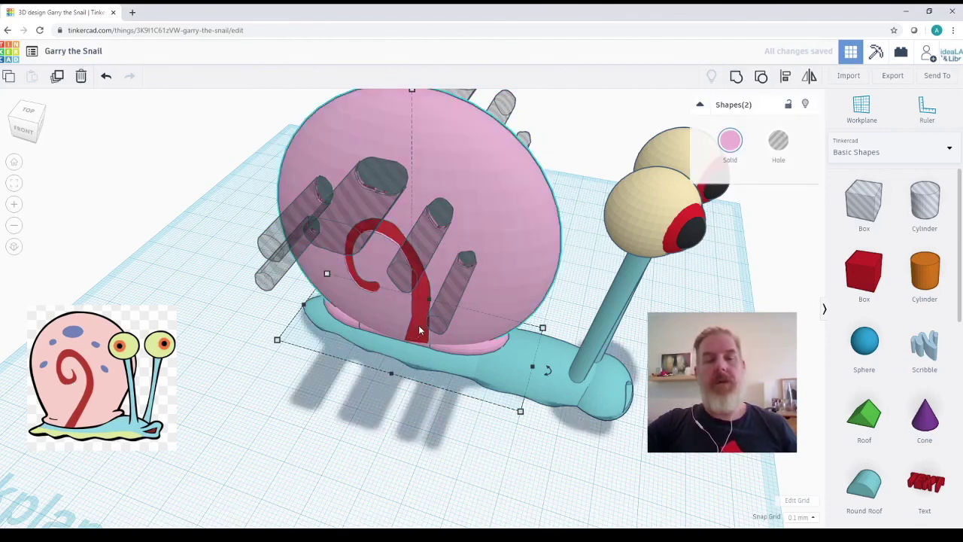
{"action": "left_click", "coordinate": [736, 79]}
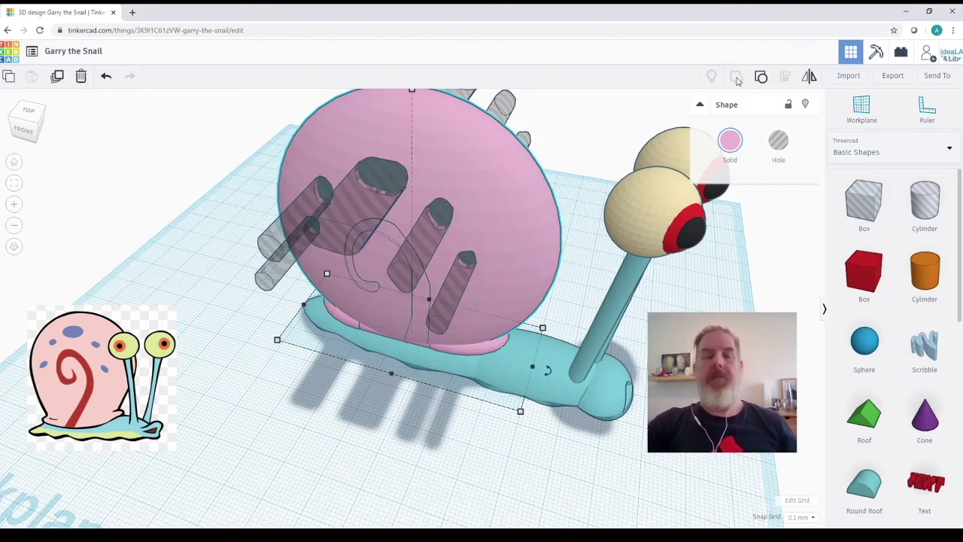
{"action": "left_click", "coordinate": [347, 357]}
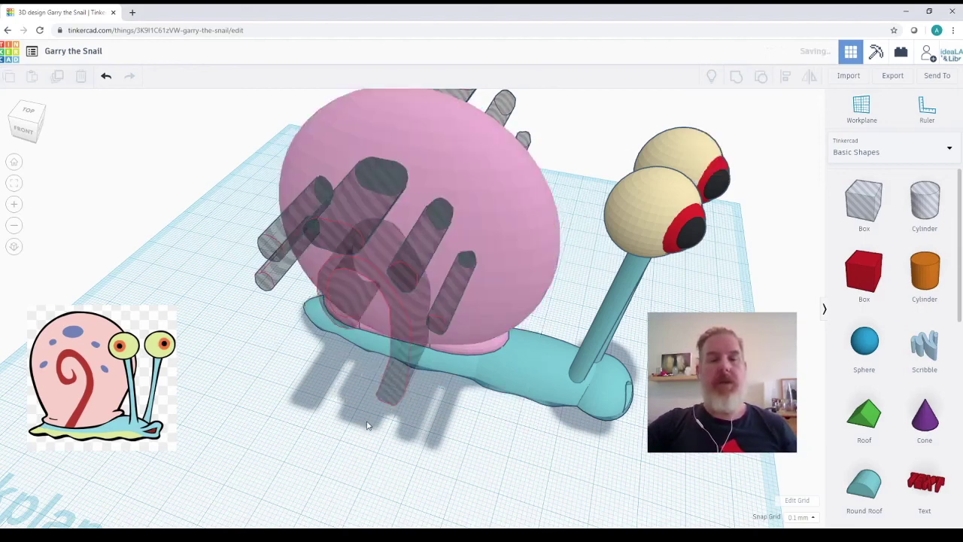
Step: Undo that grouping and group the red swirl with the hole cylinders so spots cut through
{"action": "key", "text": "ctrl+z"}
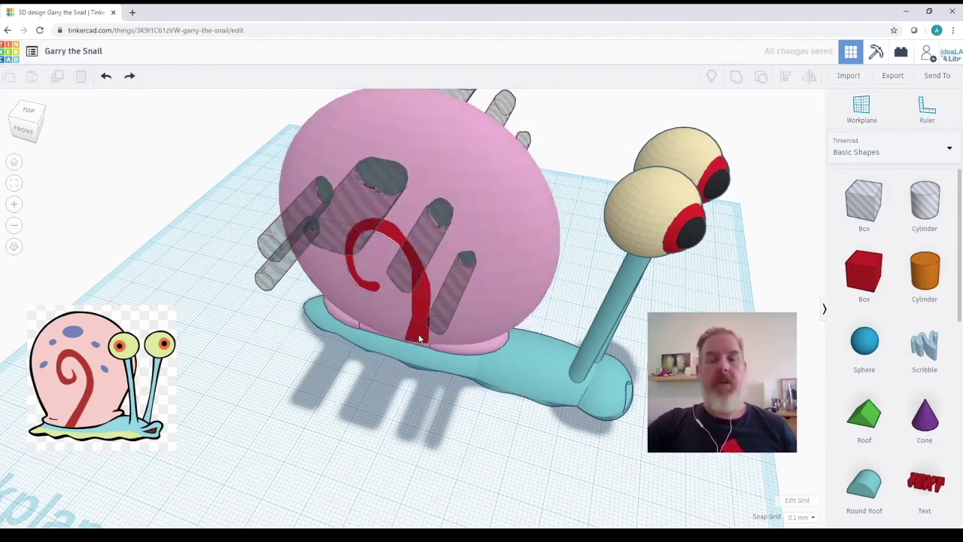
{"action": "left_click", "coordinate": [418, 323]}
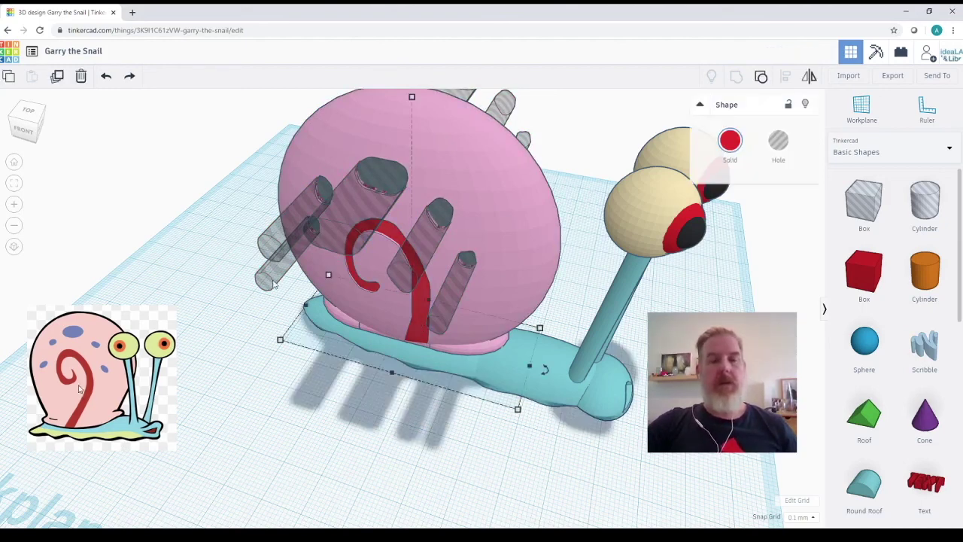
{"action": "left_click", "coordinate": [386, 238], "text": "shift"}
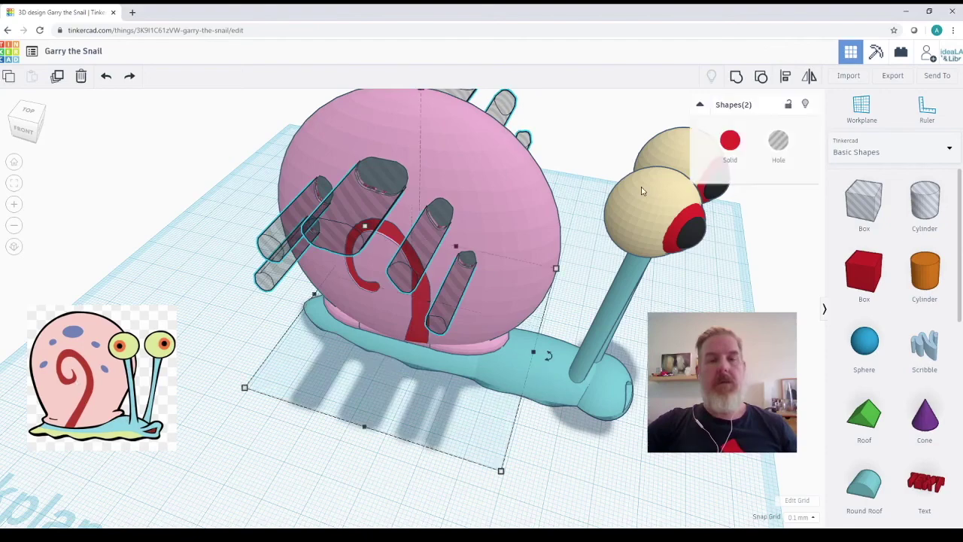
{"action": "left_click", "coordinate": [736, 76]}
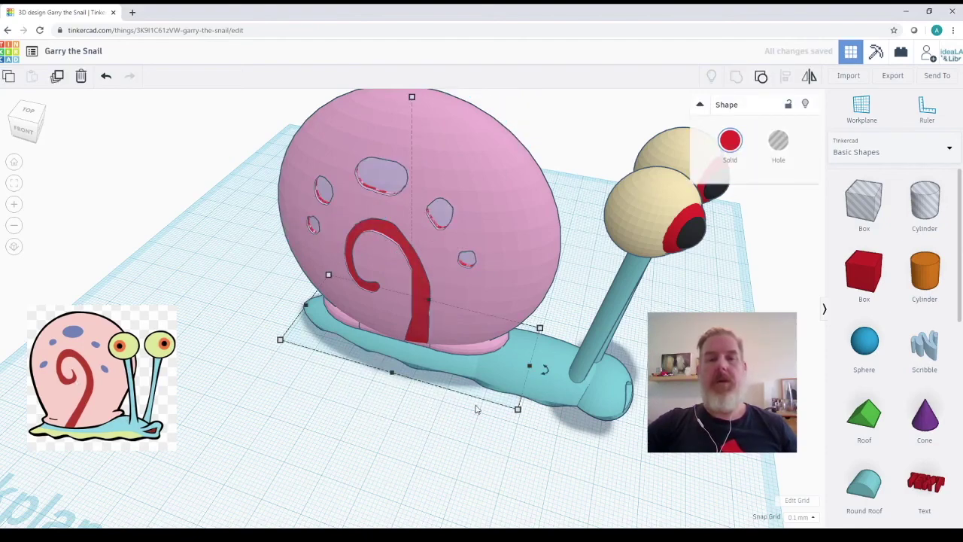
{"action": "scroll", "coordinate": [475, 409], "scroll_direction": "down", "scroll_amount": 3}
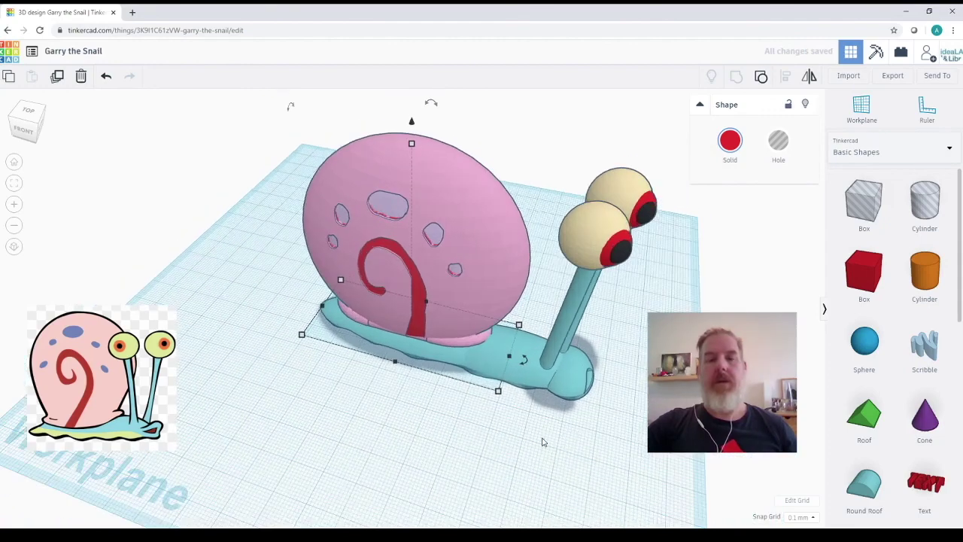
Step: Rotate the whole snail to -36° and stretch it to a height of 100.90
{"action": "right_click_drag", "start_coordinate": [542, 442], "coordinate": [308, 201]}
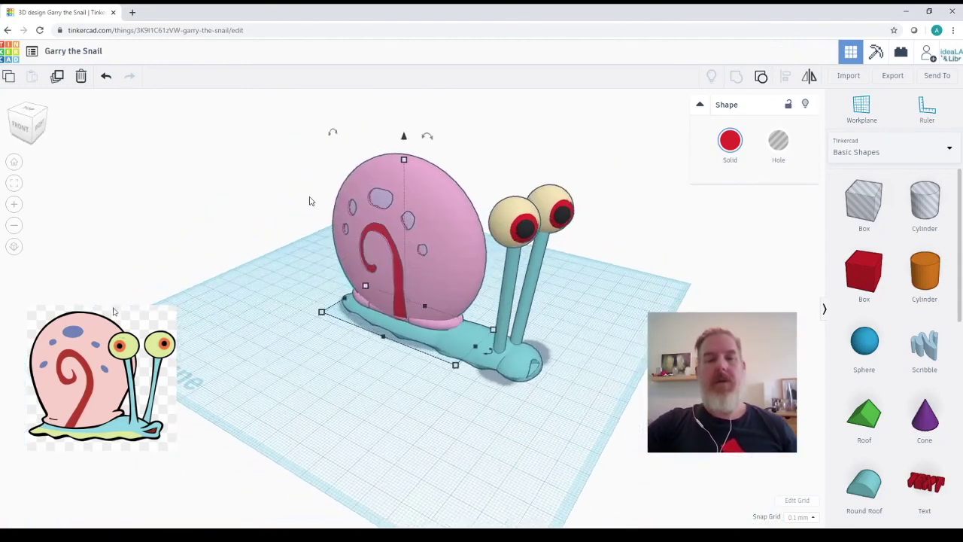
{"action": "left_click_drag", "start_coordinate": [292, 149], "coordinate": [571, 401]}
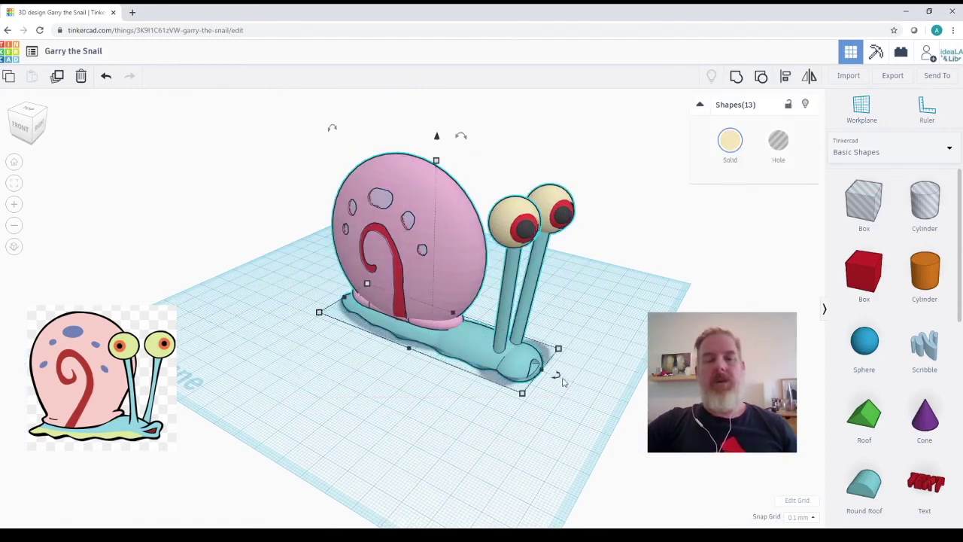
{"action": "left_click_drag", "start_coordinate": [557, 378], "coordinate": [500, 431]}
{"action": "scroll", "coordinate": [499, 428], "scroll_direction": "down", "scroll_amount": 3}
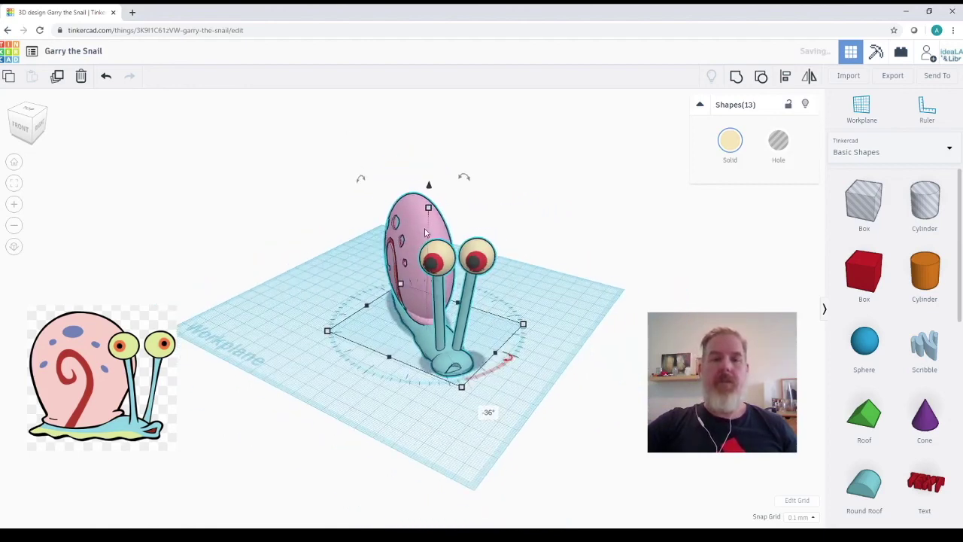
{"action": "mouse_move", "coordinate": [429, 213]}
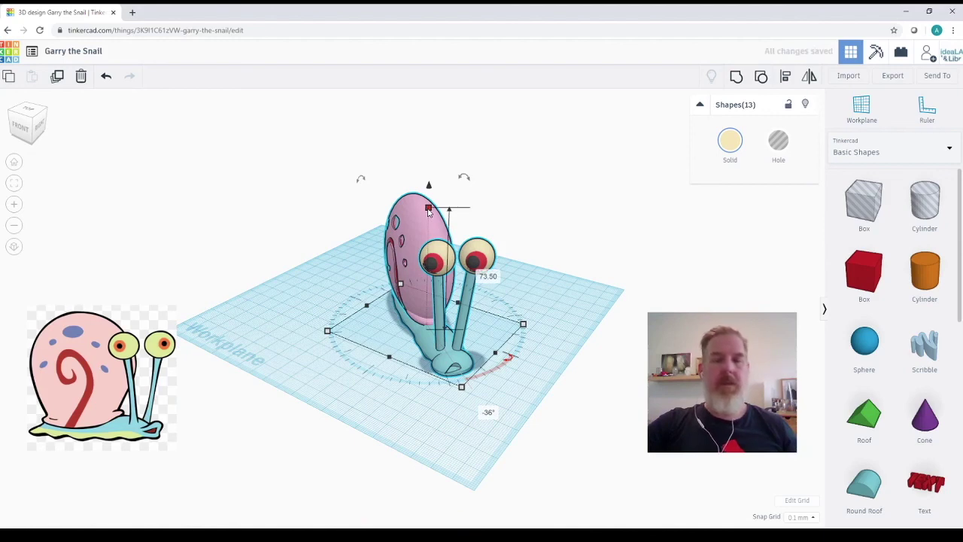
{"action": "left_click_drag", "start_coordinate": [429, 212], "coordinate": [431, 143]}
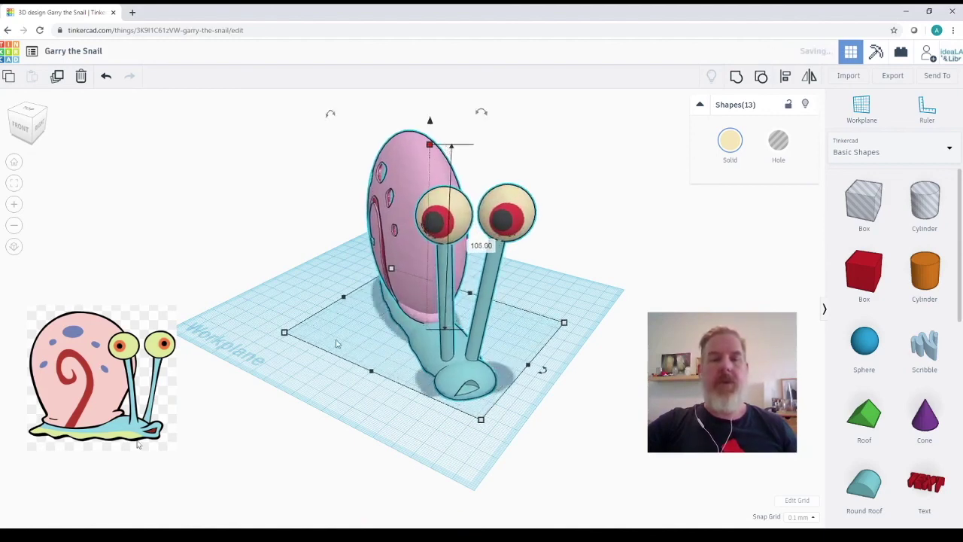
Step: Deselect, return to the home view, and orbit lower for a side-on view
{"action": "left_click", "coordinate": [404, 378]}
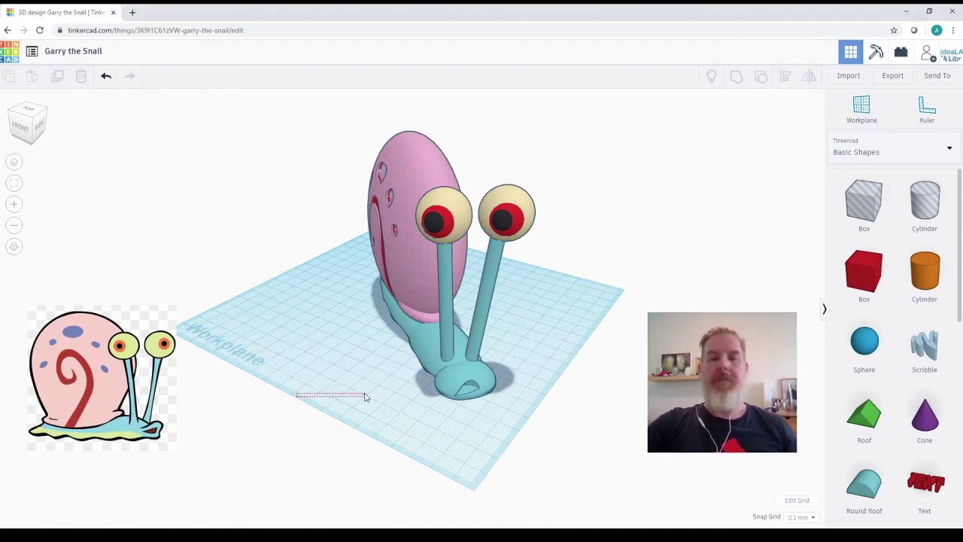
{"action": "left_click", "coordinate": [14, 163]}
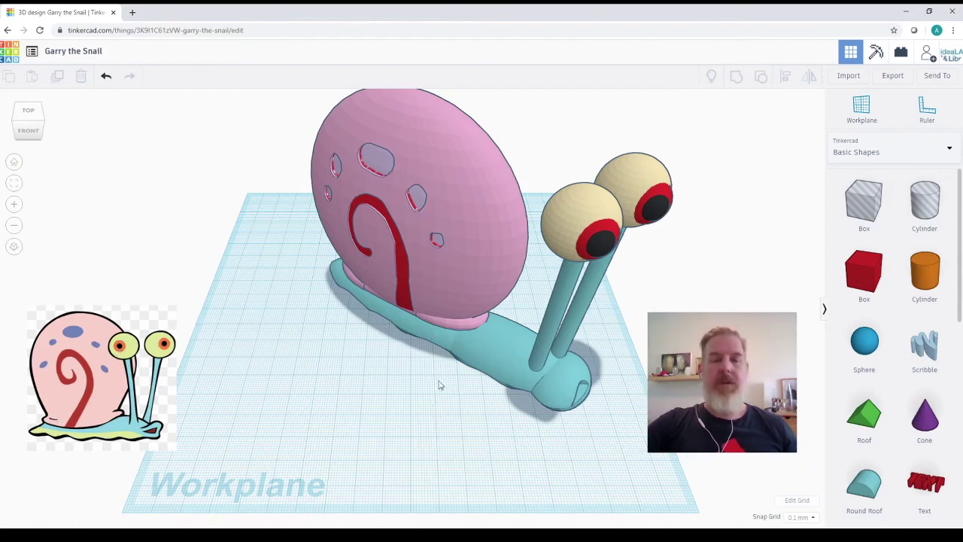
{"action": "right_click_drag", "start_coordinate": [440, 386], "coordinate": [448, 436]}
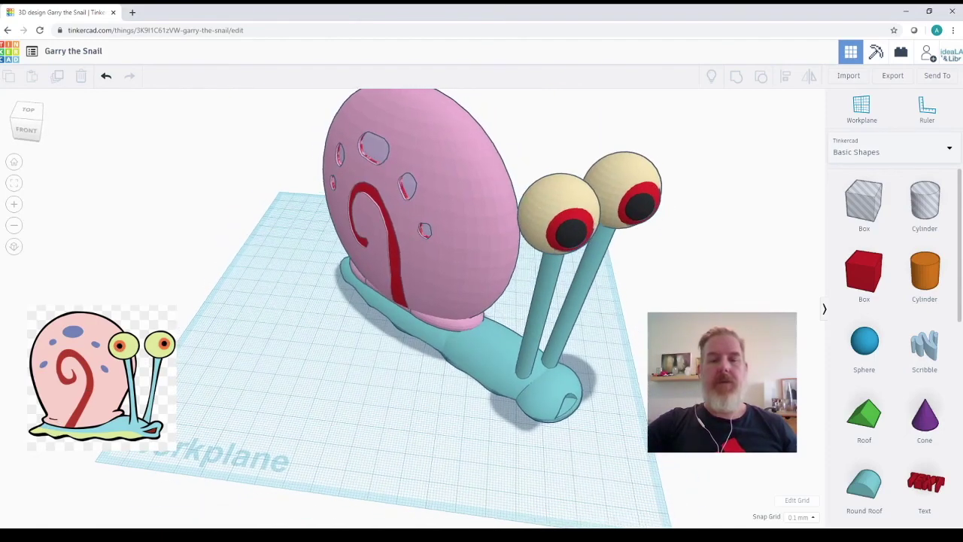